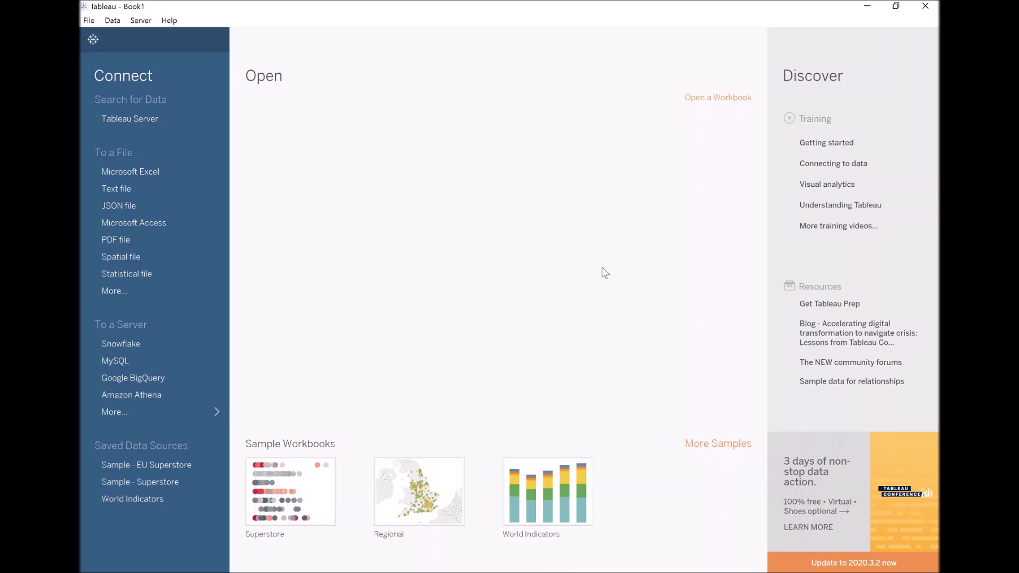
Connect to Superstore.xls, add the Orders table to the canvas and preview it.
click(143, 170)
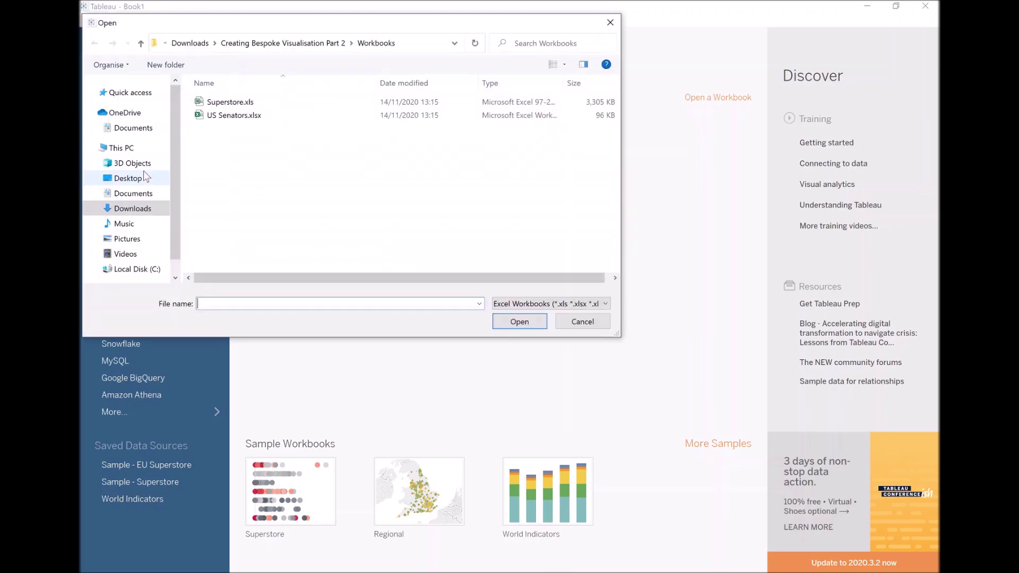
double_click(230, 103)
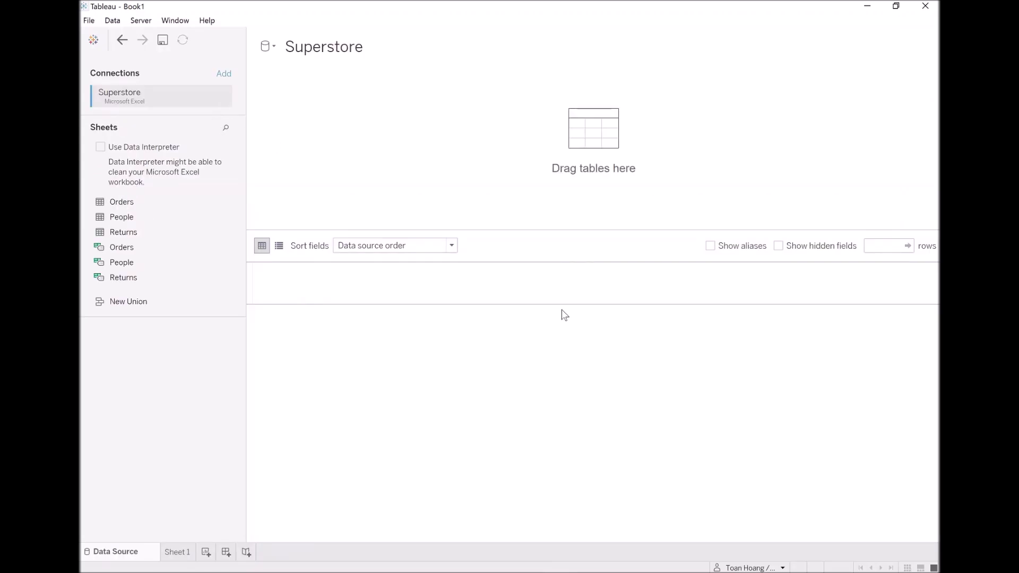
drag(130, 205, 333, 154)
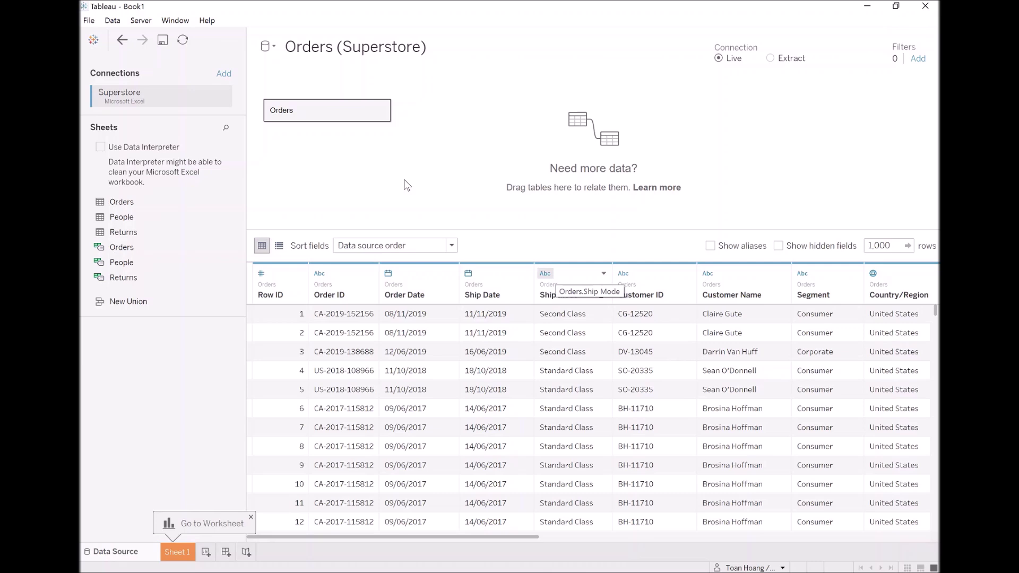
double_click(345, 107)
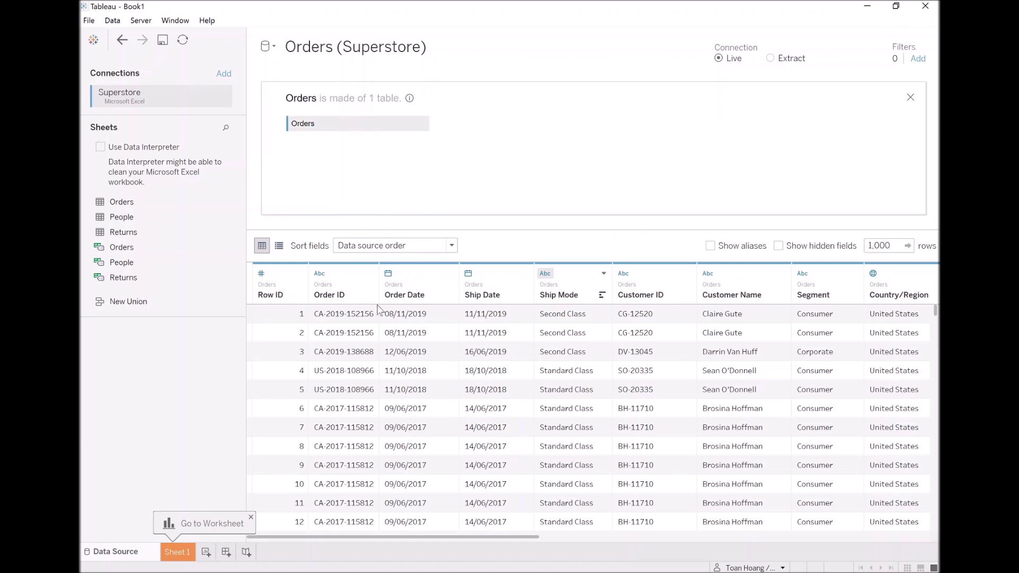
mouse_move(388, 571)
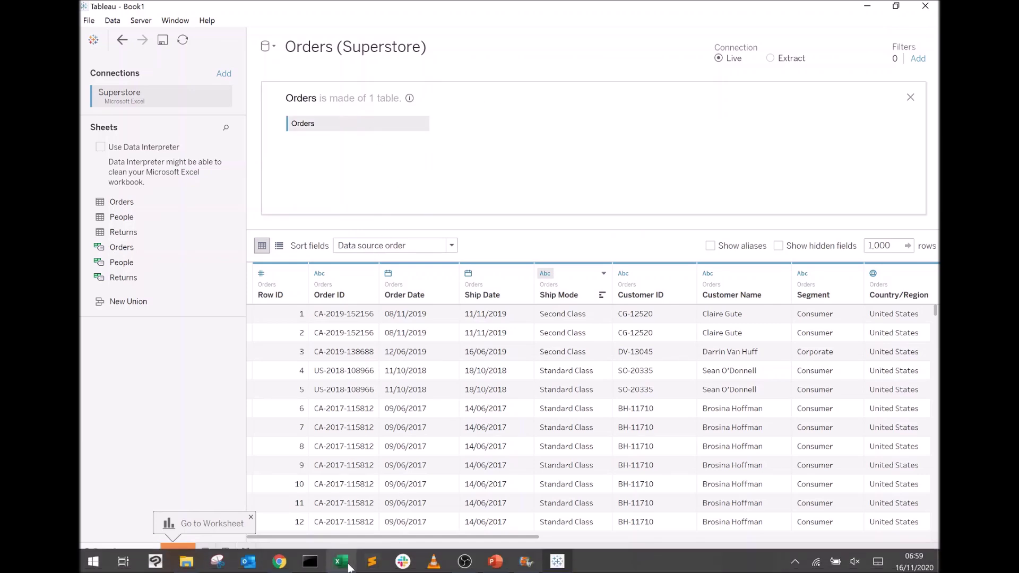
click(341, 561)
Enter a Path header with the values 1 and 202 in cells B2:B4.
click(151, 218)
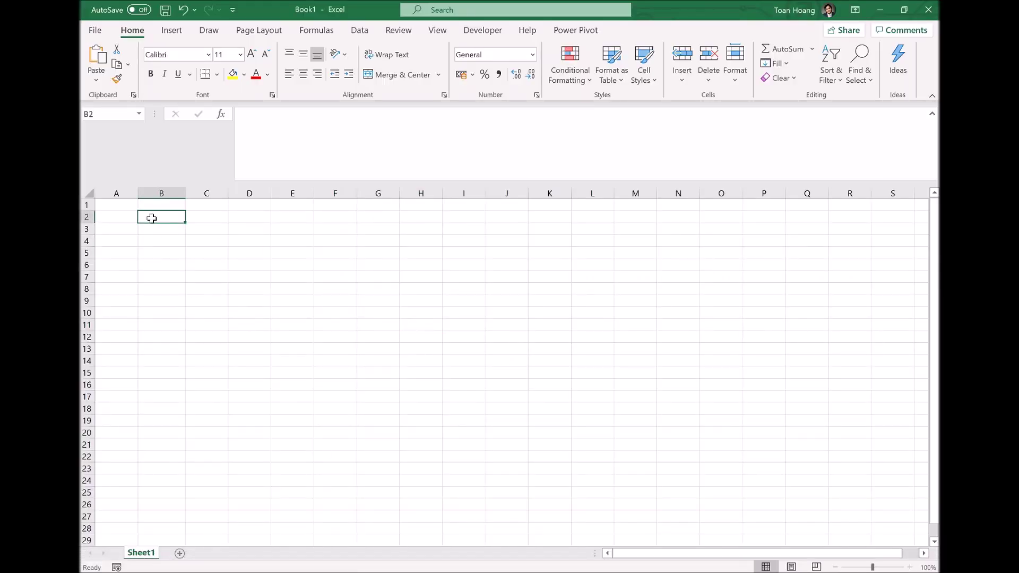
text(Pareto)
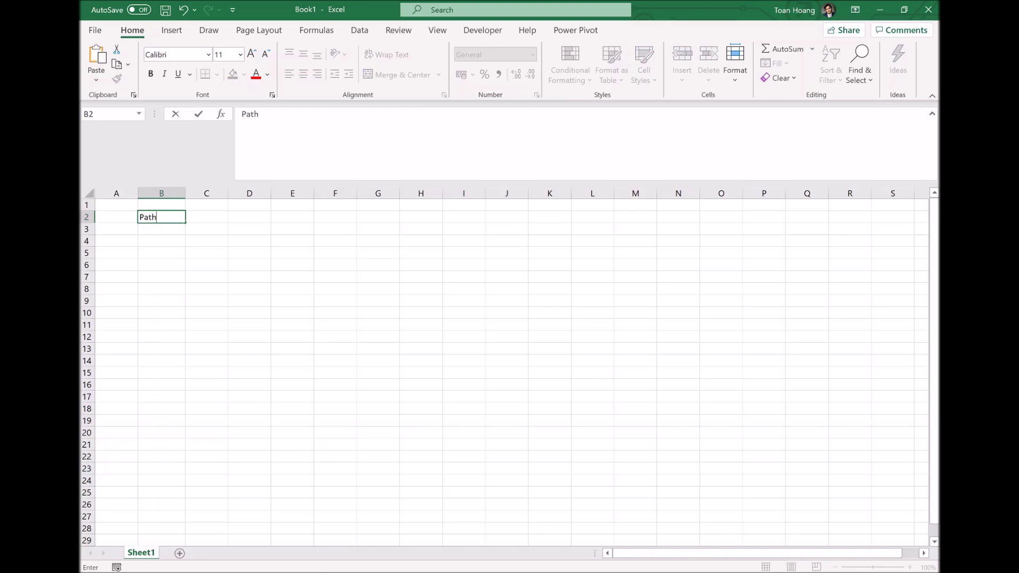
key(Return)
text(1)
key(Return)
text(20)
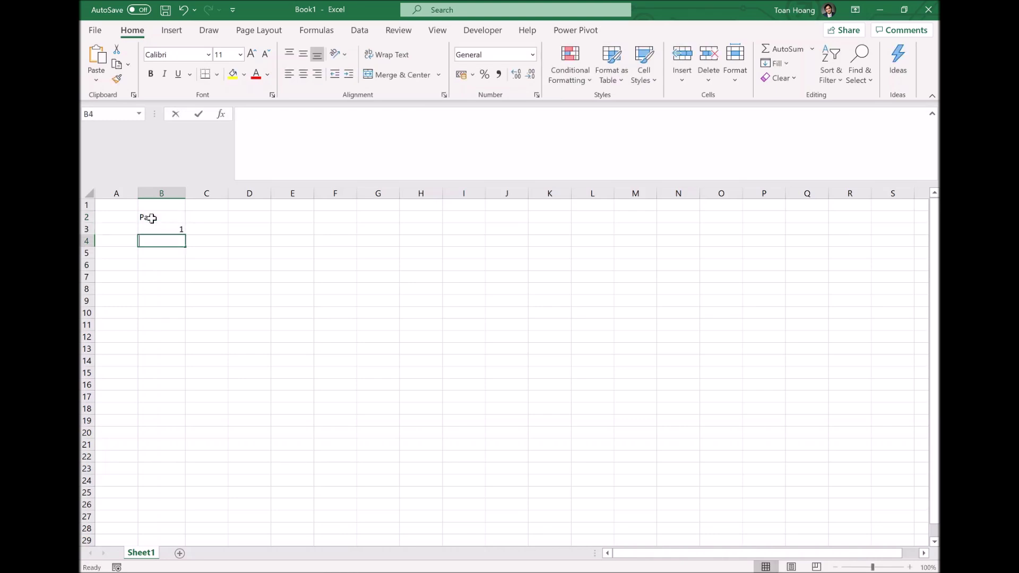
text(20)
key(Return)
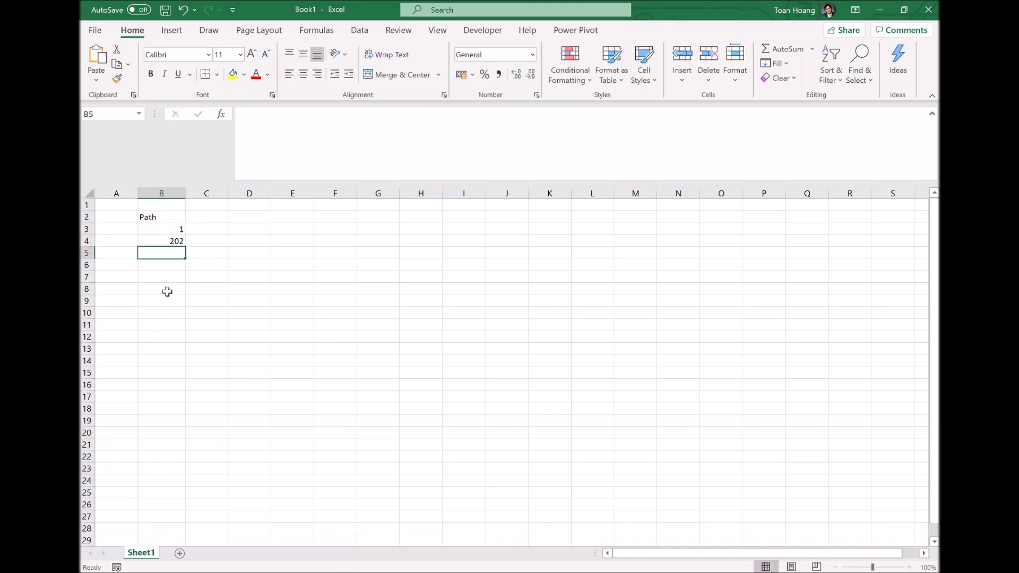
click(283, 322)
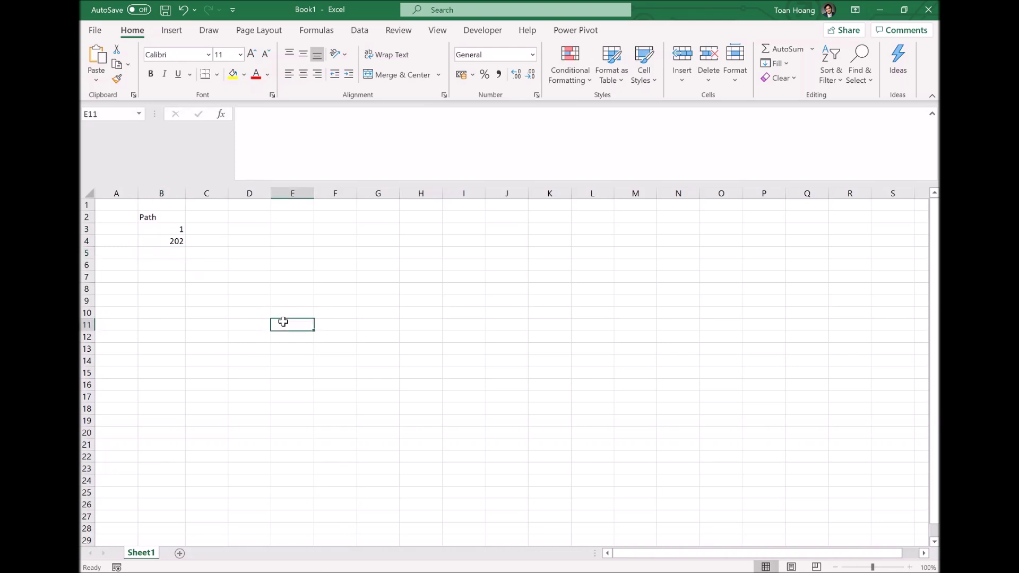
Copy the B2:B4 Path data for pasting into Tableau.
click(159, 241)
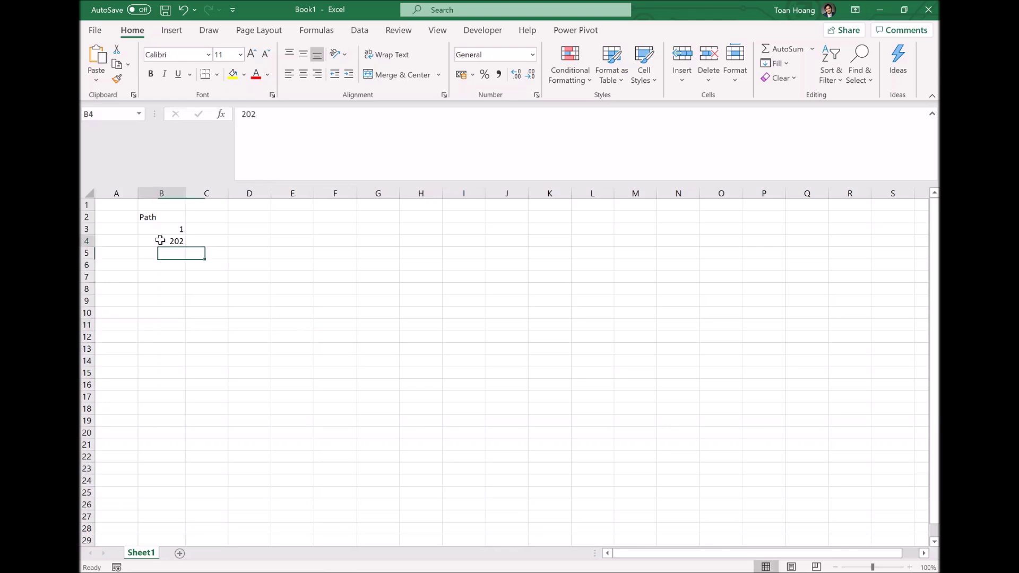
drag(160, 240, 160, 216)
key(ctrl+c)
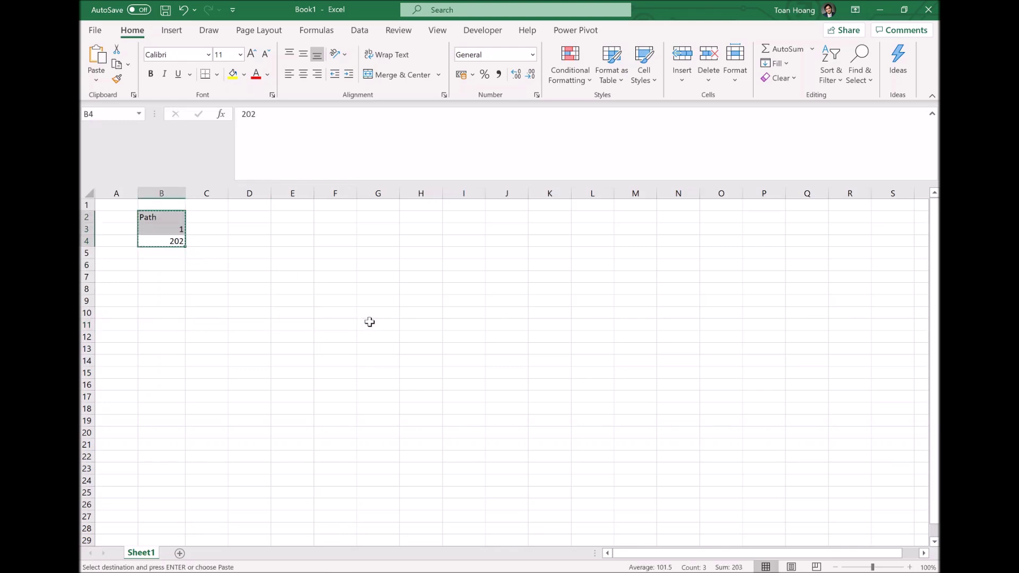
mouse_move(371, 571)
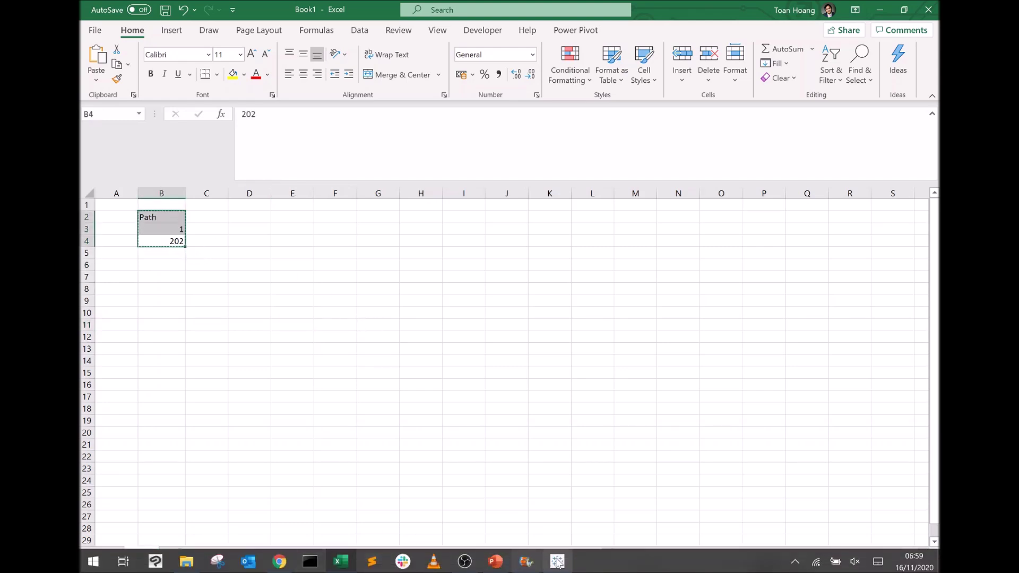
click(557, 562)
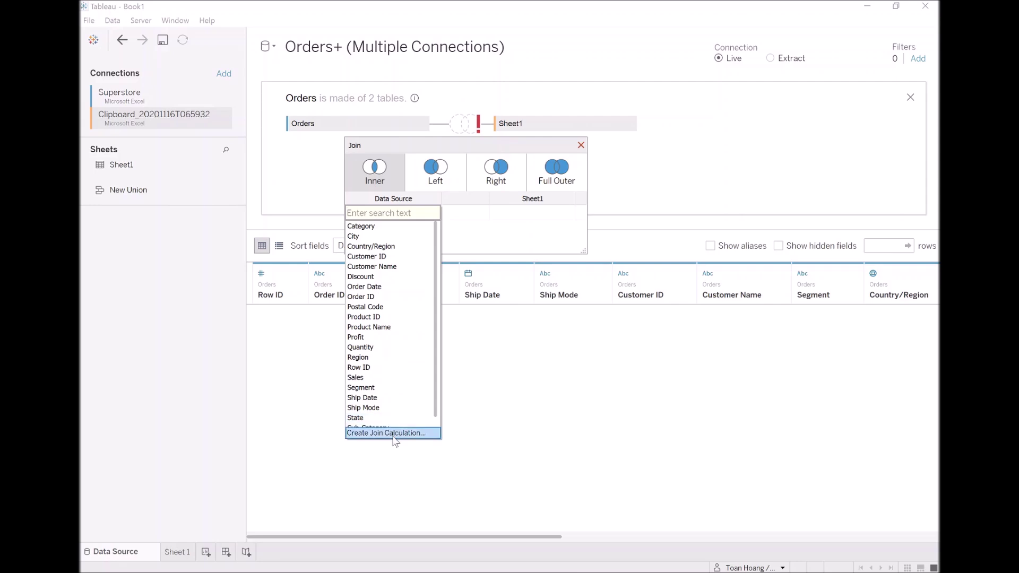
Join Orders to the pasted Sheet1 on a 1 = 1 join calculation.
click(410, 433)
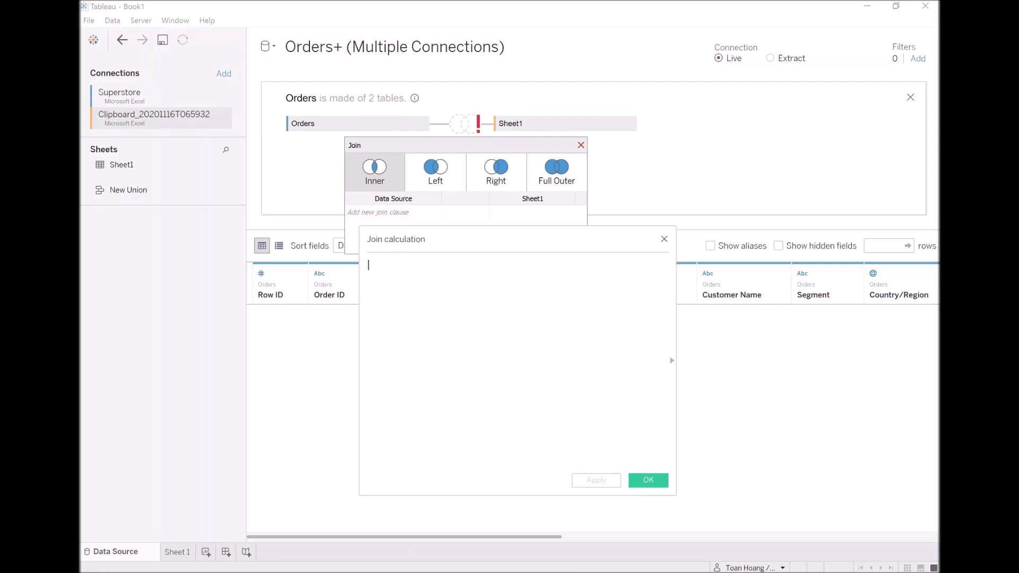
text(1)
click(648, 480)
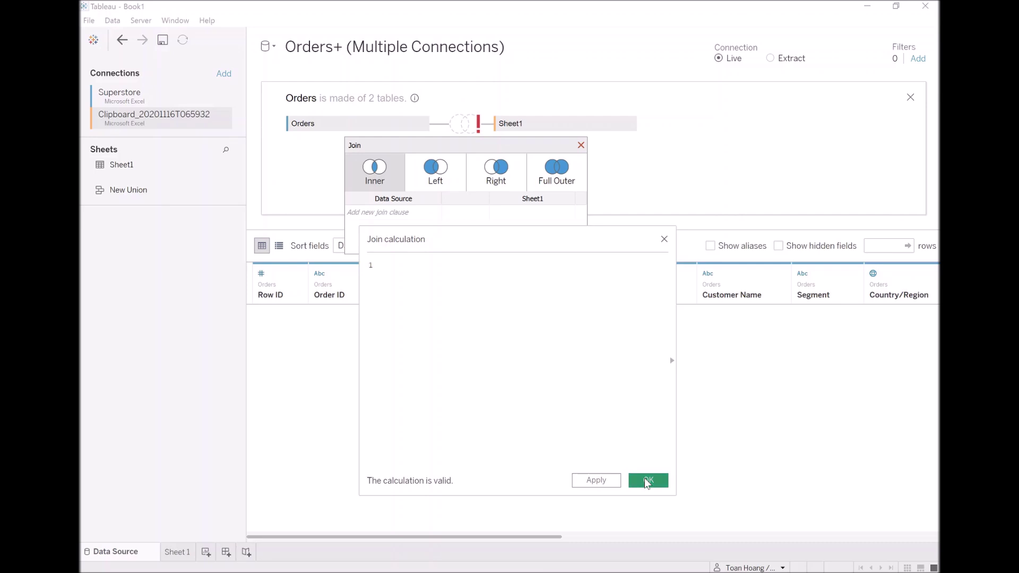
click(526, 213)
click(525, 241)
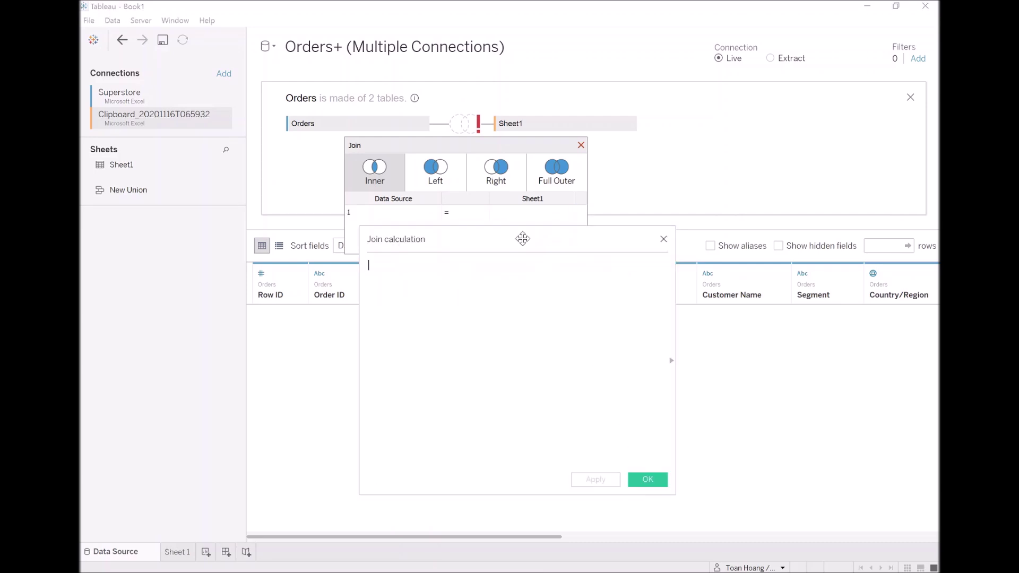
text(1)
click(648, 479)
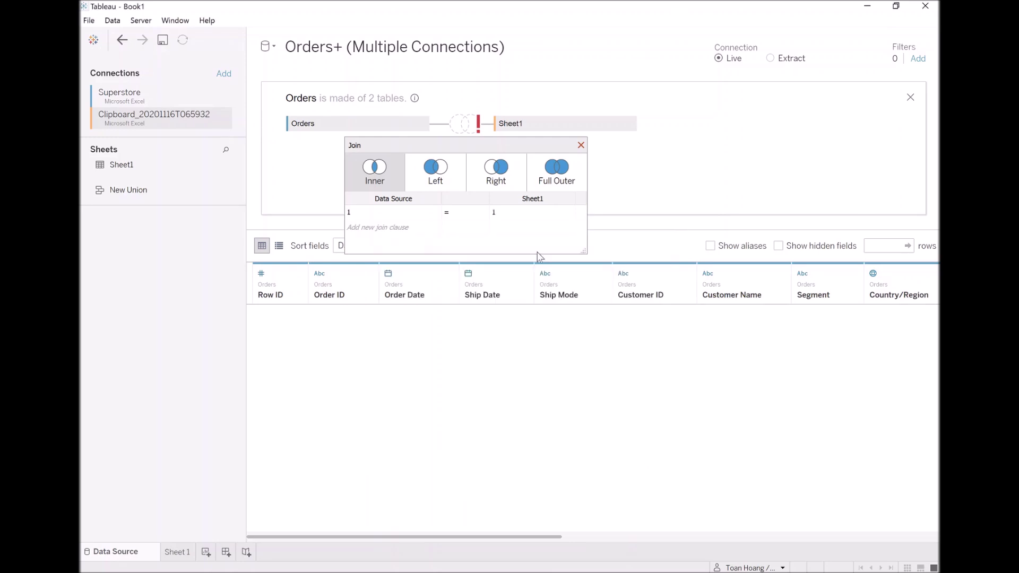
Rename the pasted Sheet1 table to Model.
double_click(531, 123)
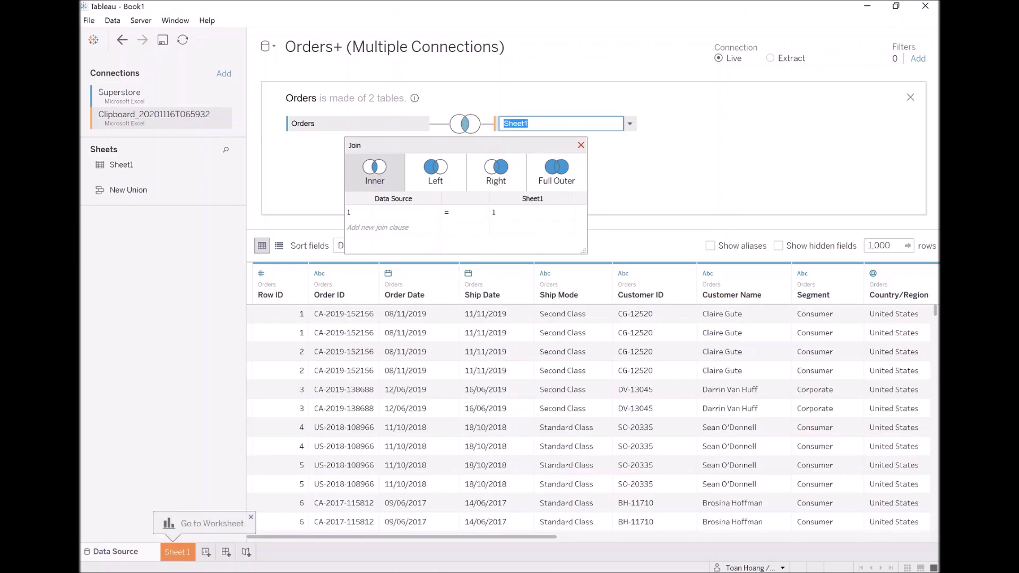
text(Model)
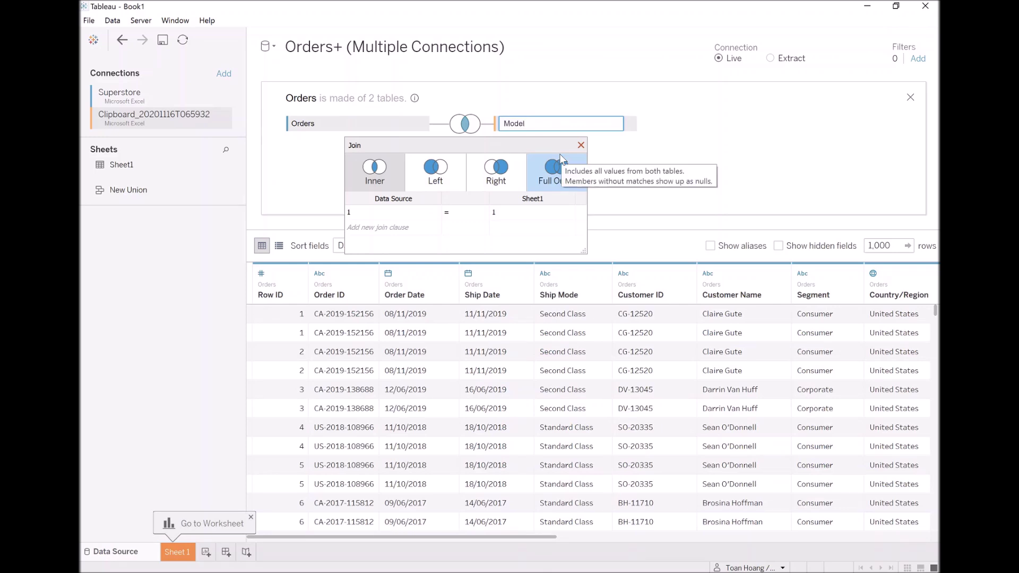
key(Return)
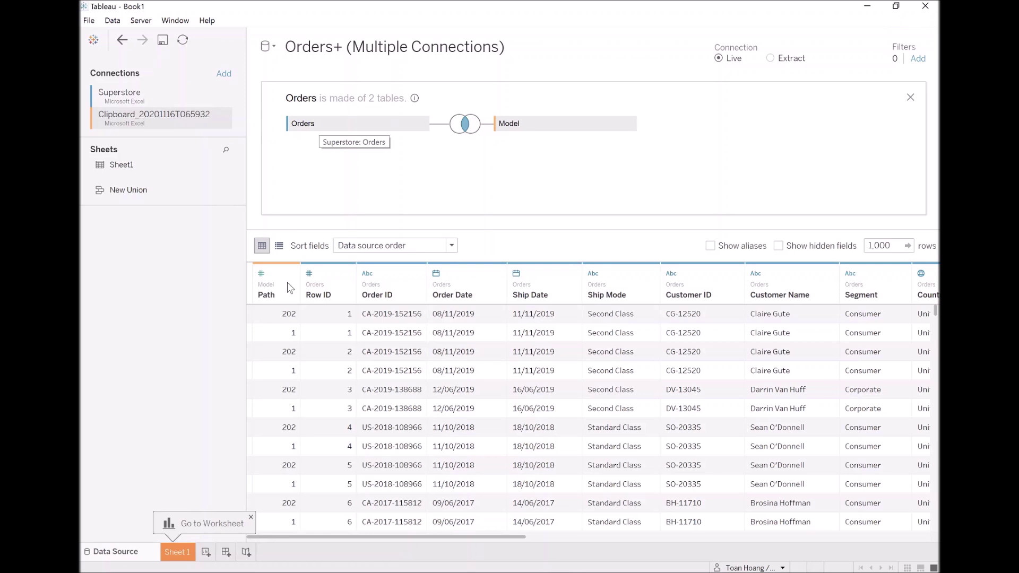
click(174, 551)
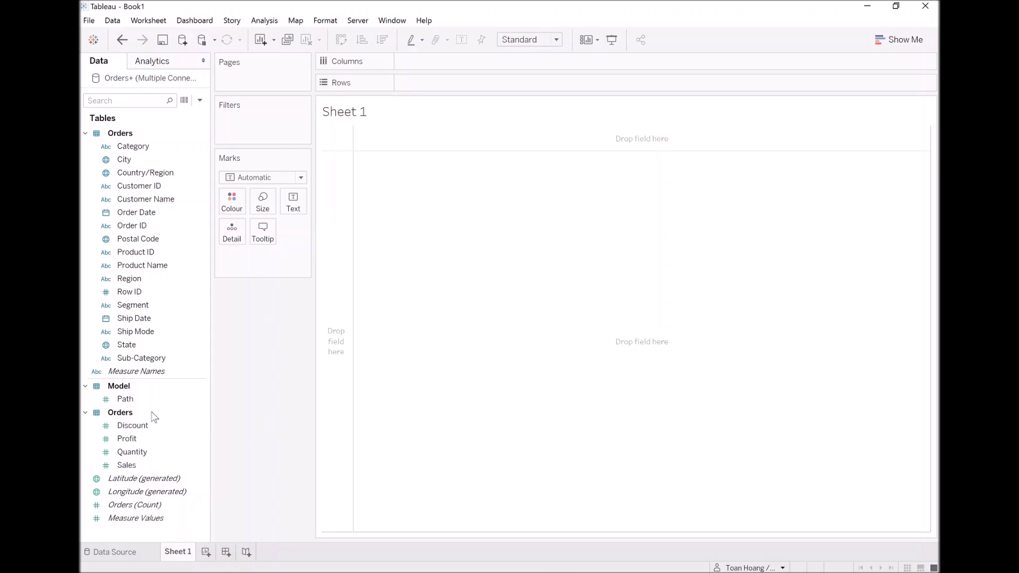
Bin the Model table's Path field into a Path (bin) field of size 1.
click(127, 401)
right_click(127, 403)
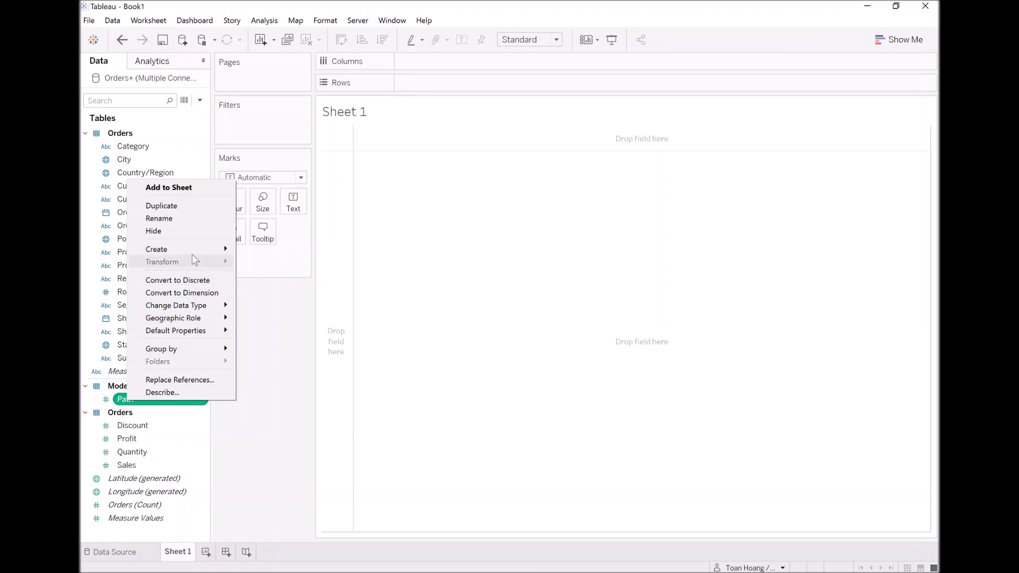
mouse_move(195, 250)
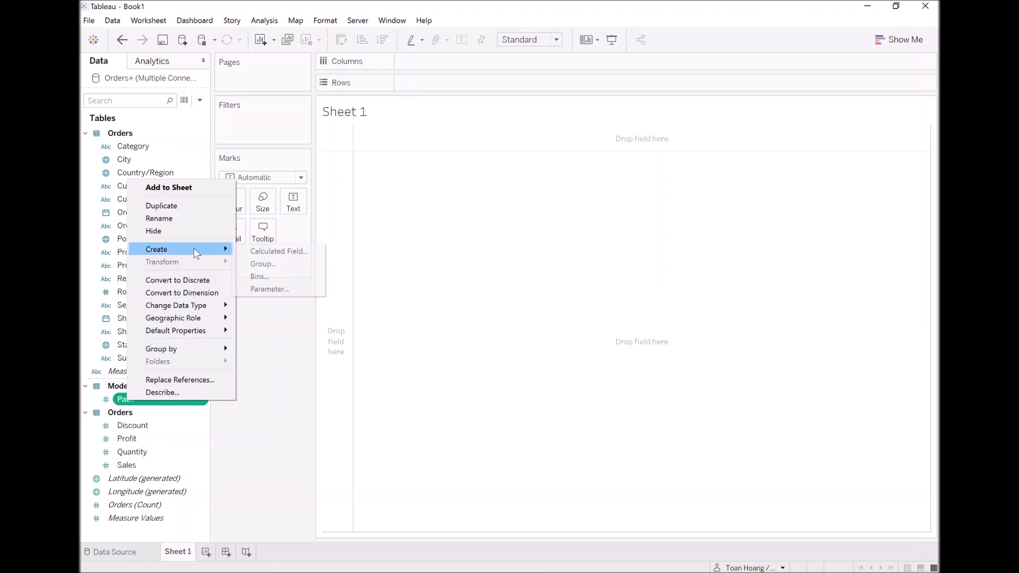
click(275, 276)
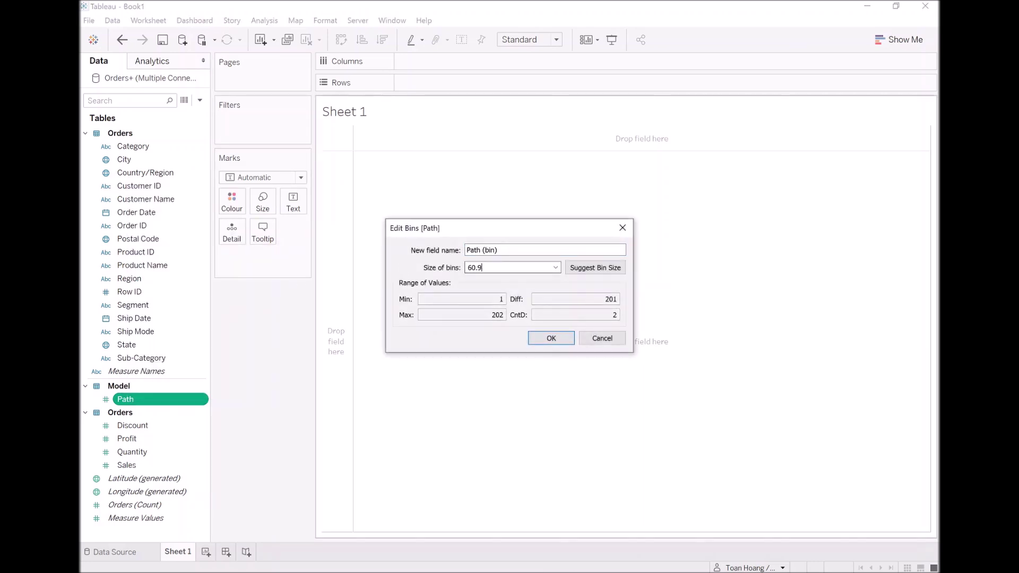
drag(481, 267, 435, 269)
text(1)
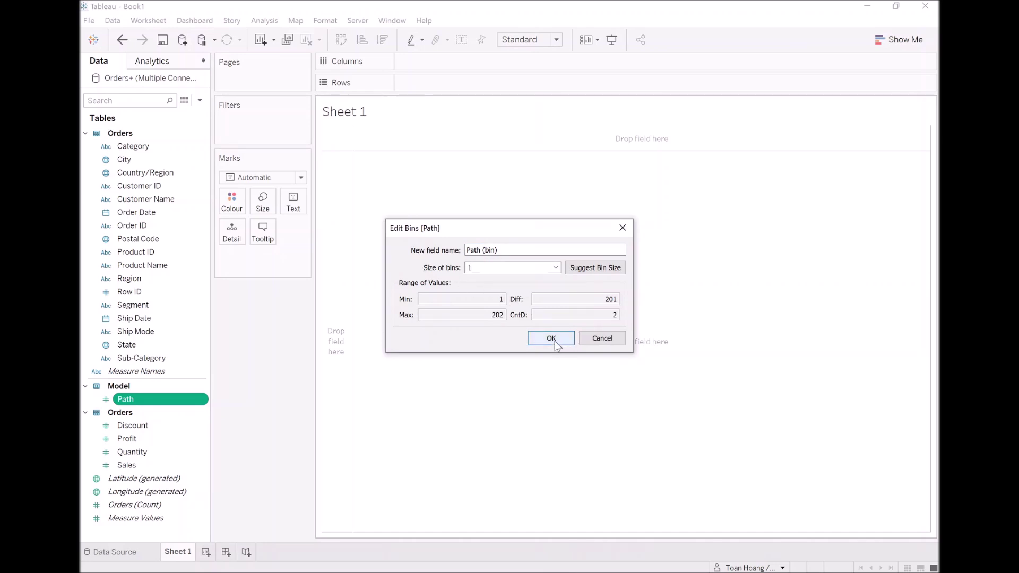
click(552, 339)
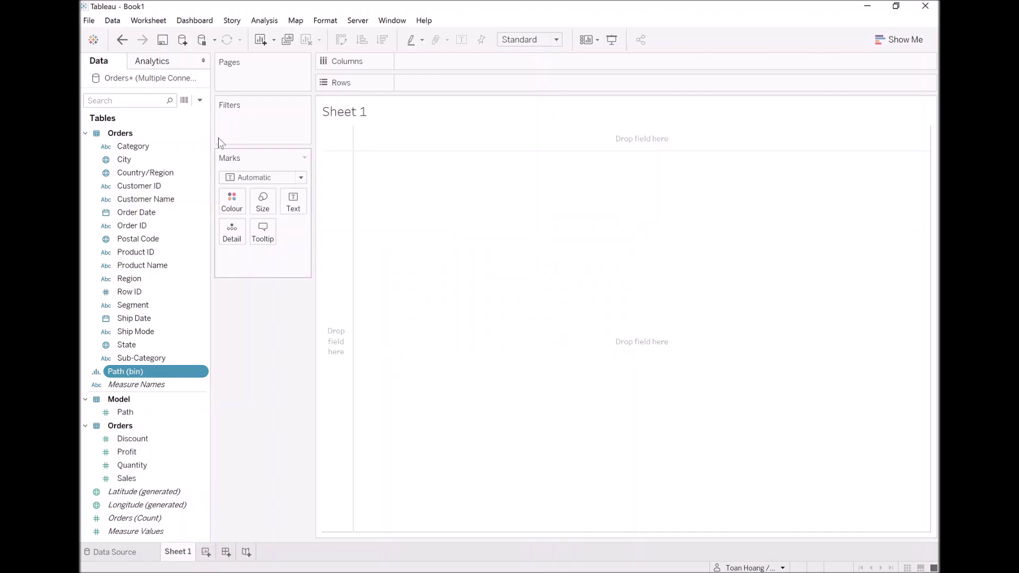
click(200, 100)
Create a calculated field named Index with the formula INDEX()-1.
click(192, 111)
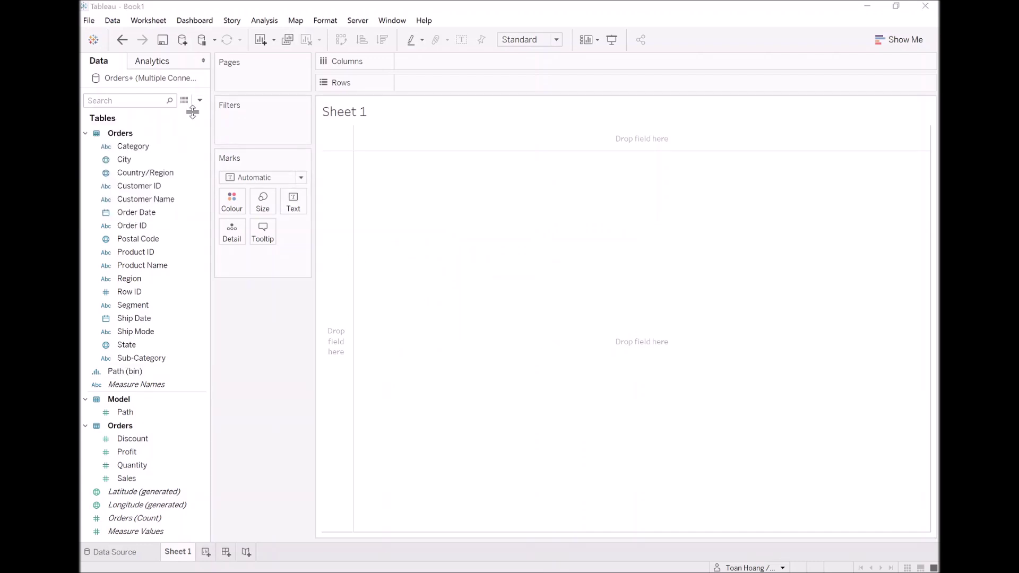
text(In)
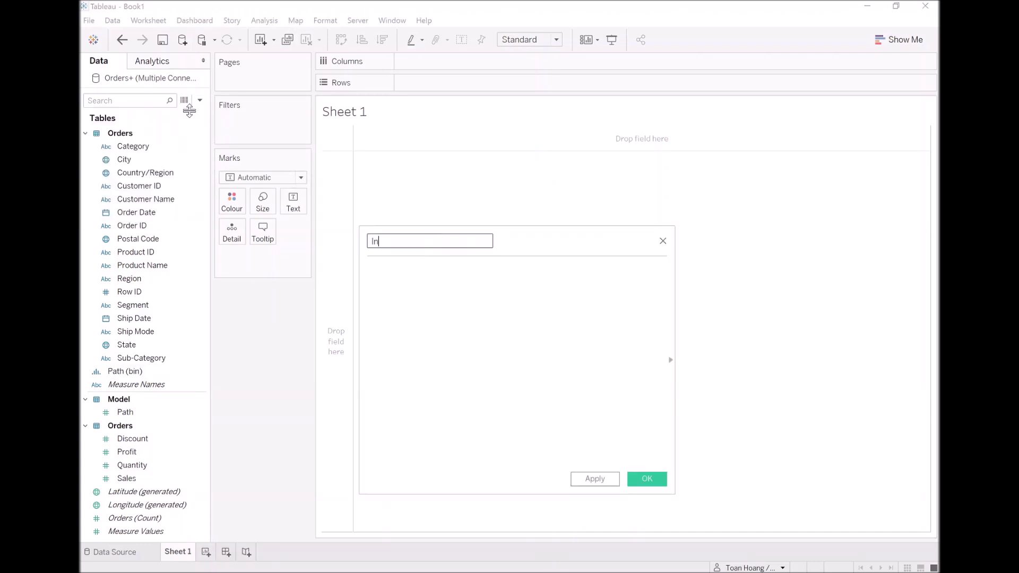
text(dex)
key(Tab)
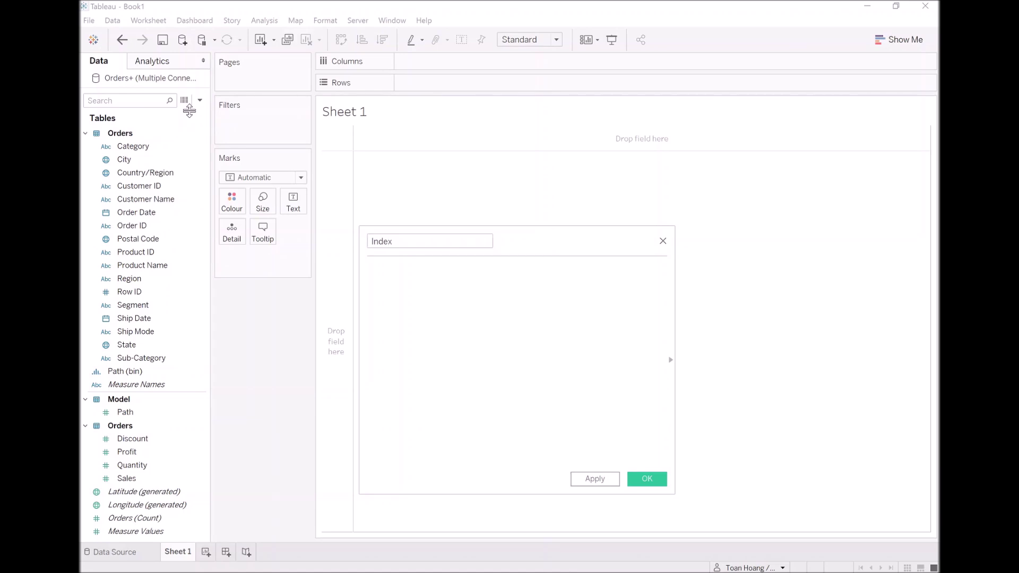
text(in)
key(Return)
text(-1)
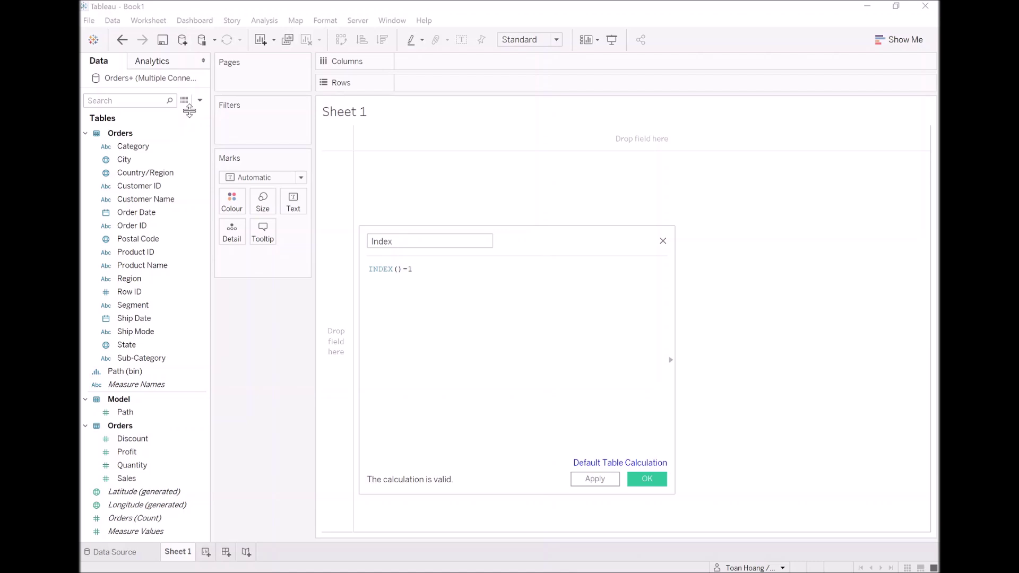
click(639, 479)
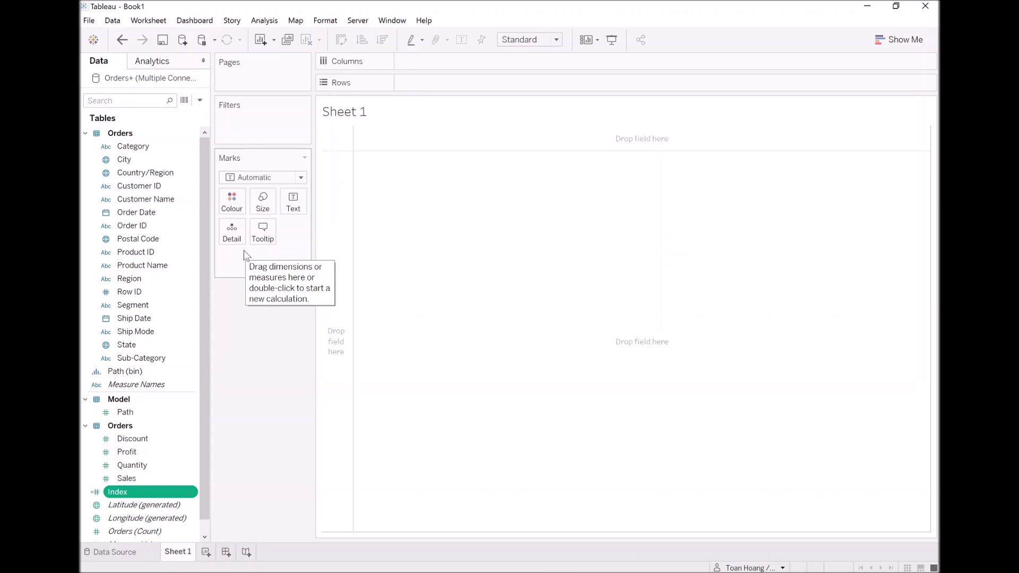
Start a TC_Date Part calculated field with DATEPART("month", [Order Date]).
click(199, 100)
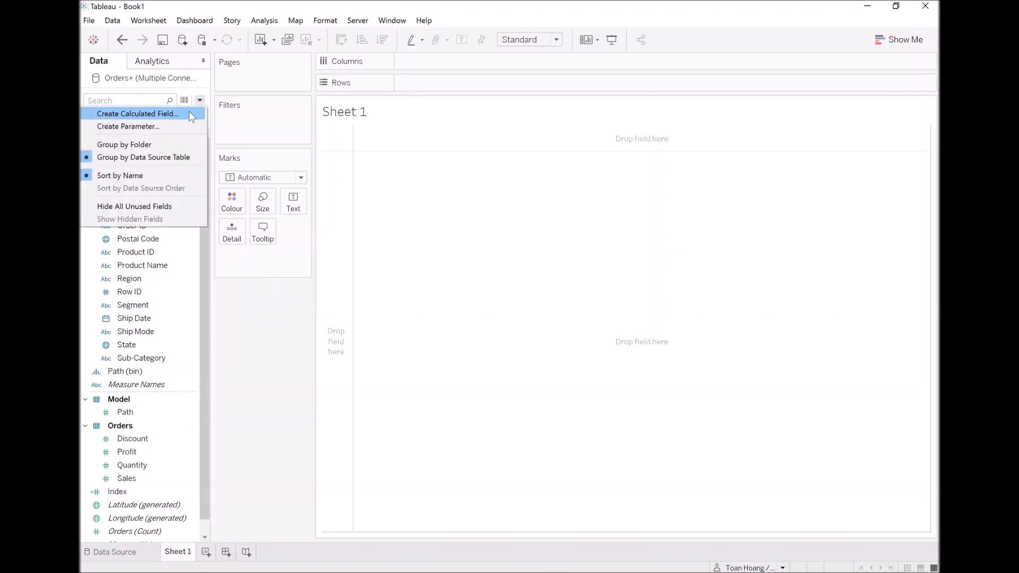
click(189, 112)
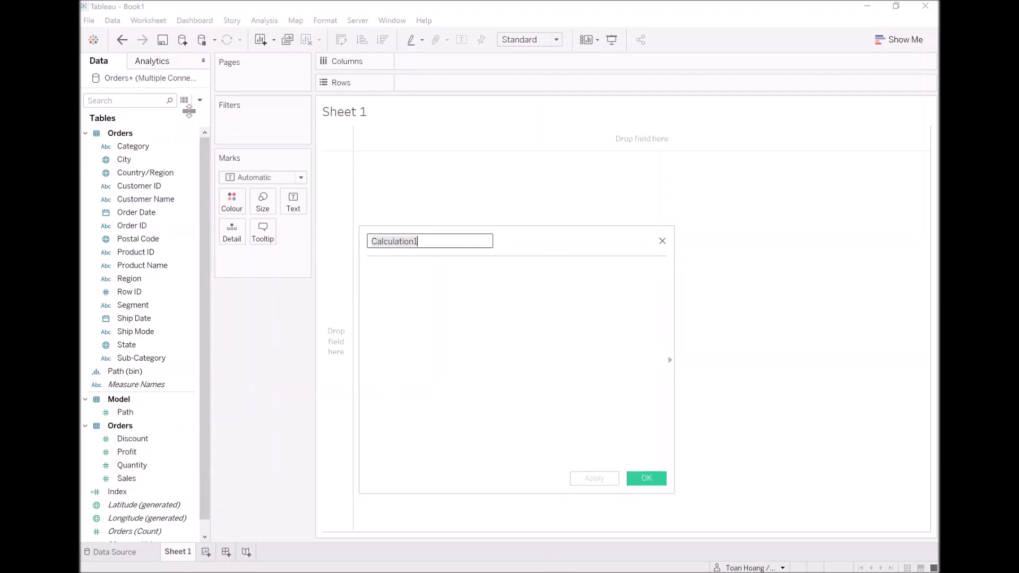
text(TC_Da)
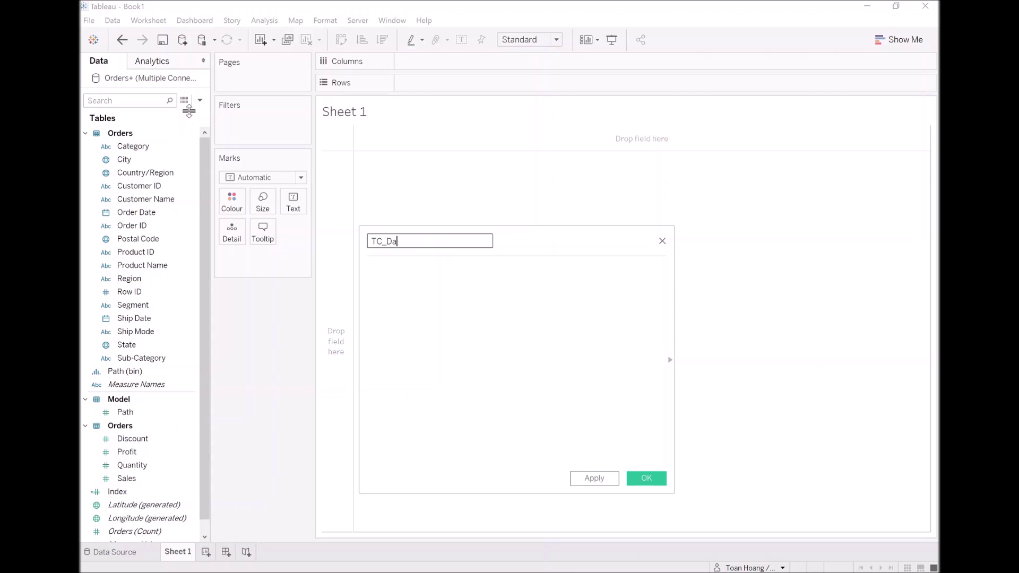
text(te Part)
key(Tab)
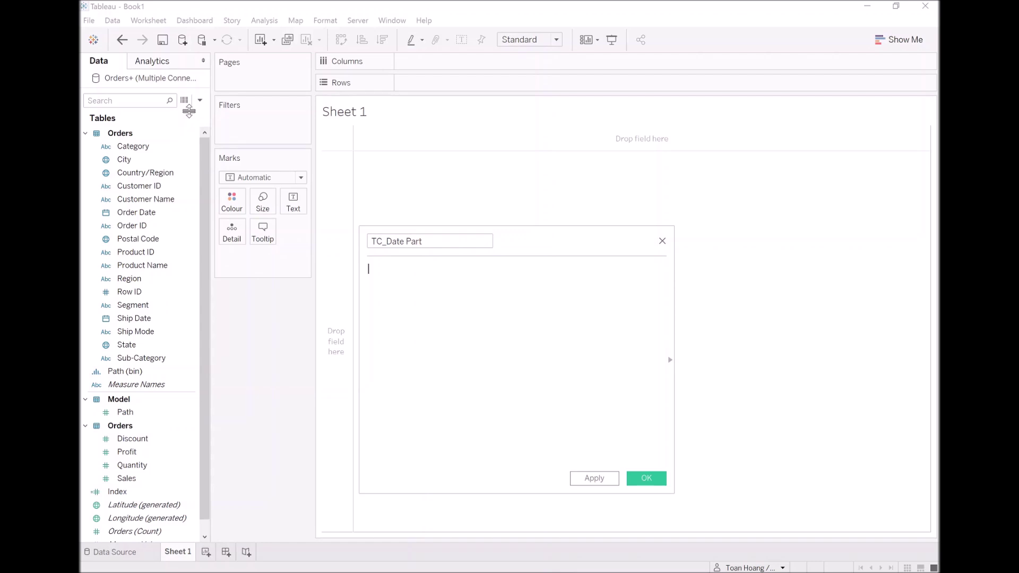
text(DATE)
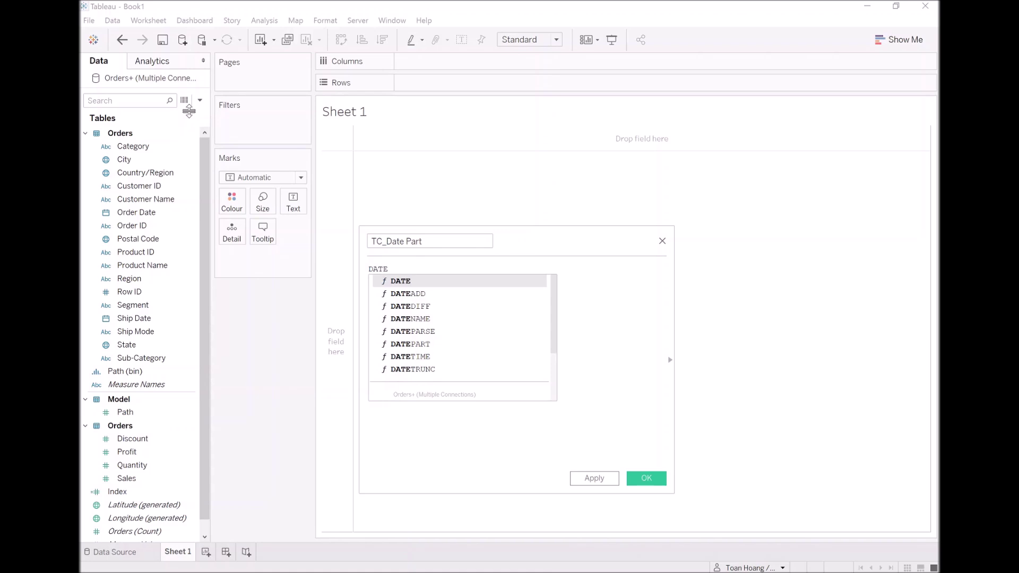
text(PART)
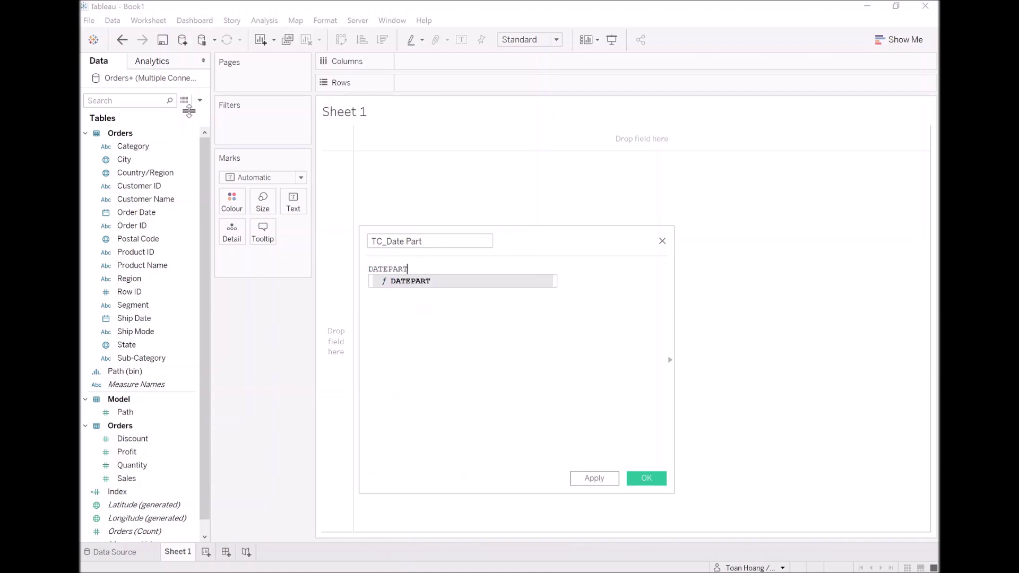
key(Return)
text("Mont)
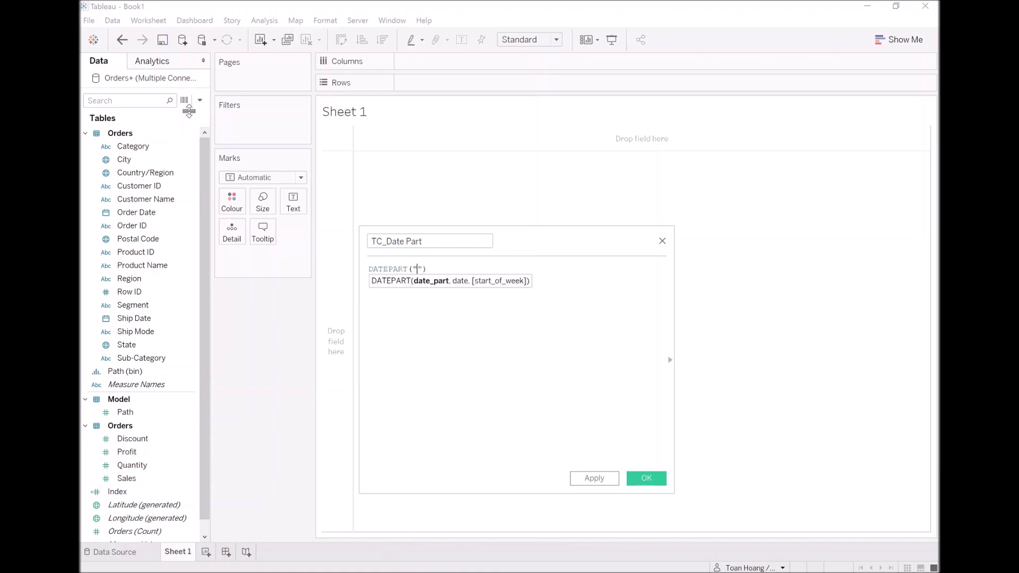
text(h)
key(Left)
key(Left)
key(Left)
key(Left)
key(shift+Left)
text(m)
key(Right)
key(Right)
key(Right)
key(Right)
key(Right)
text(, ord)
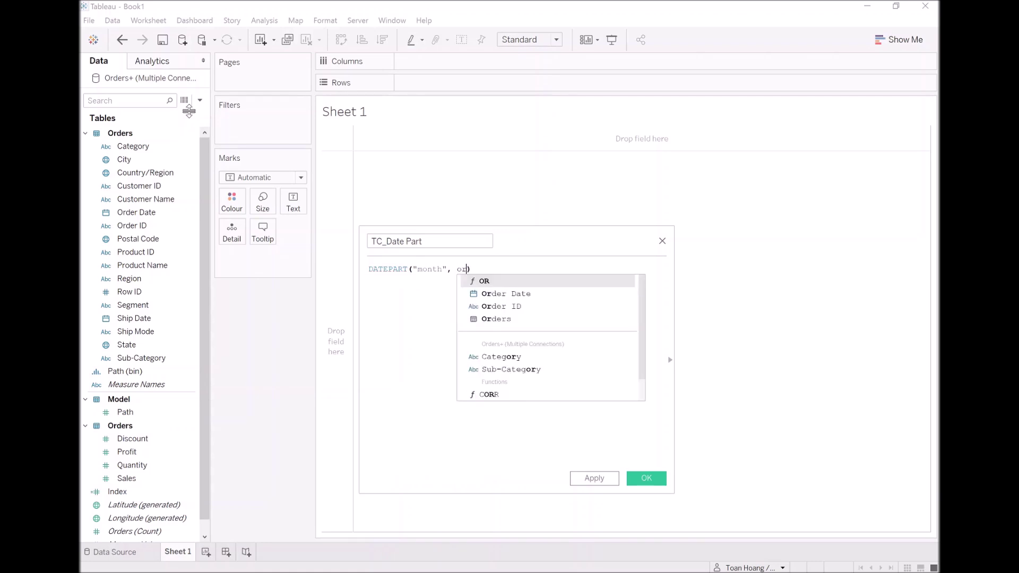
key(Return)
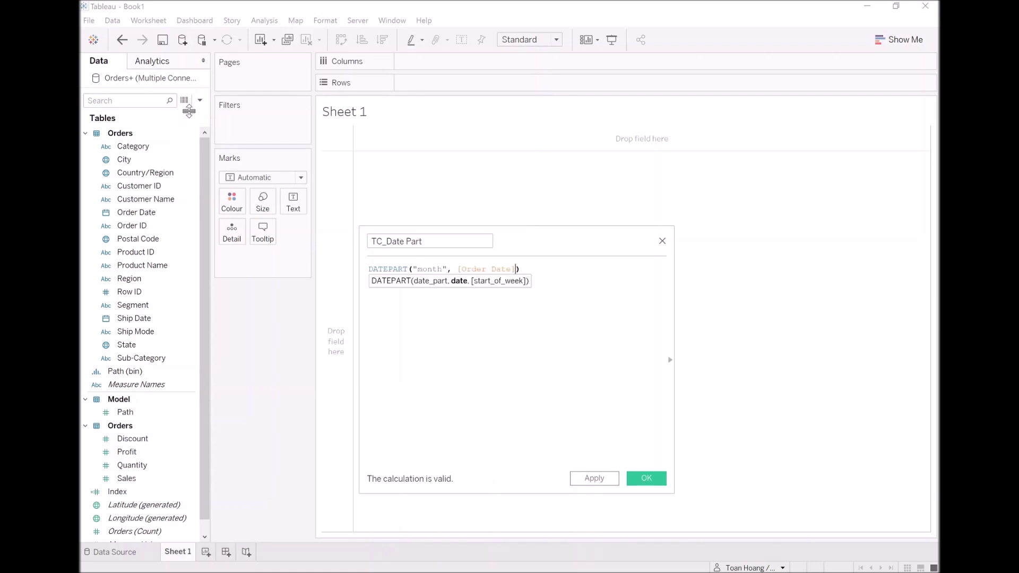
key(Right)
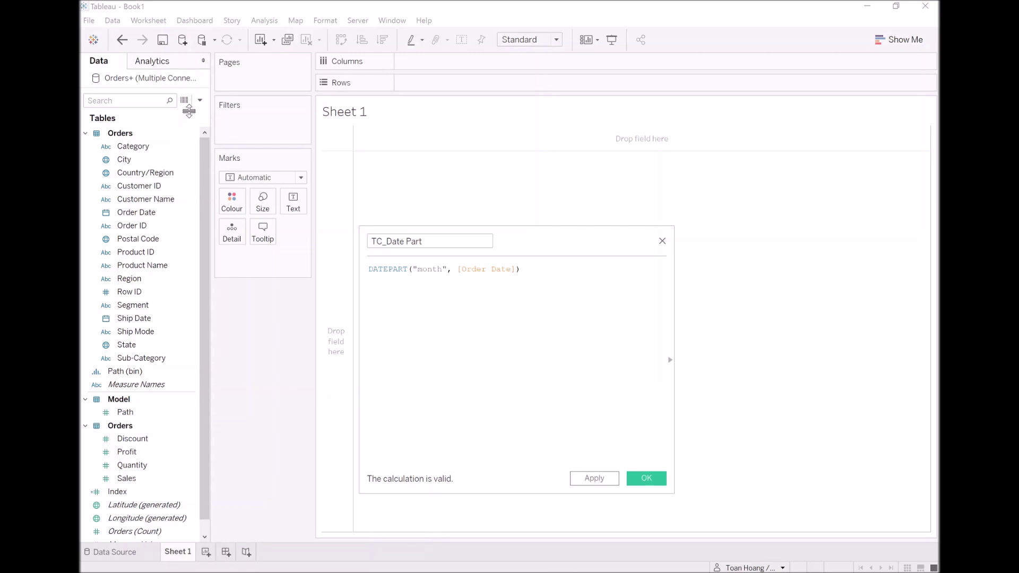
Wrap the expression as WINDOW_MAX(MAX(...)) - 1 and save TC_Date Part.
text(WINDOW)
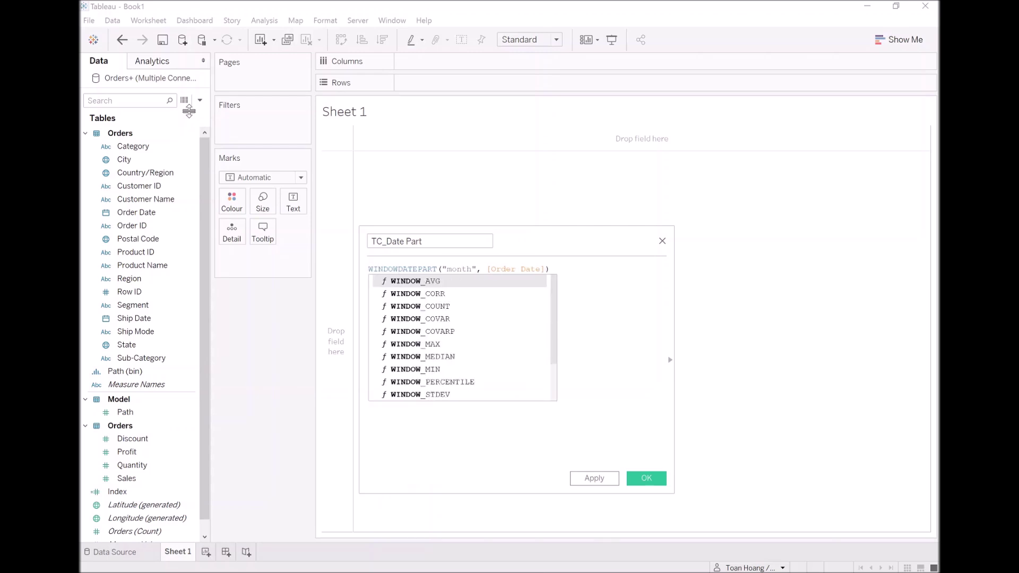
text(_m)
key(Return)
text(ma)
key(Return)
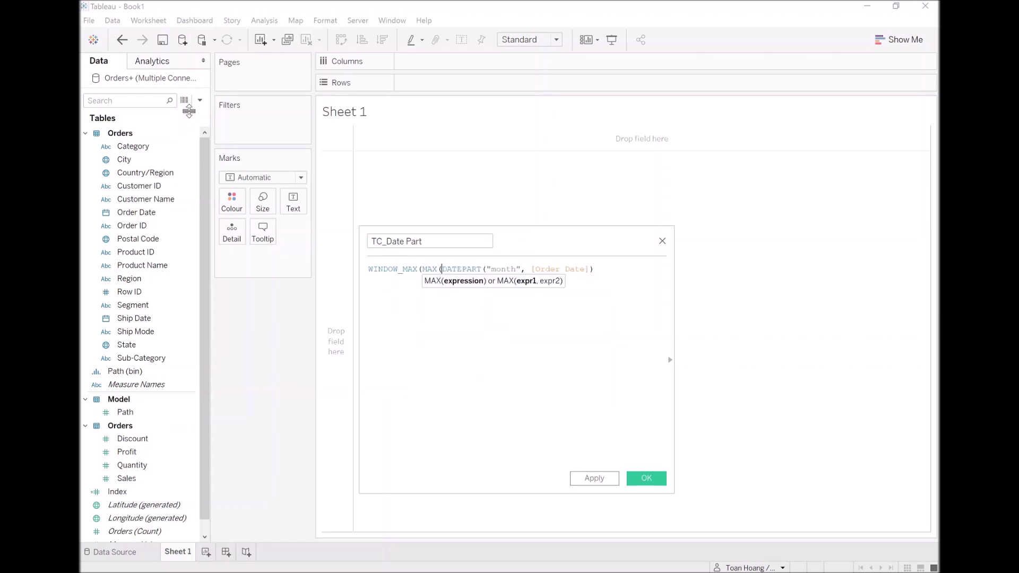
key(End)
text()))
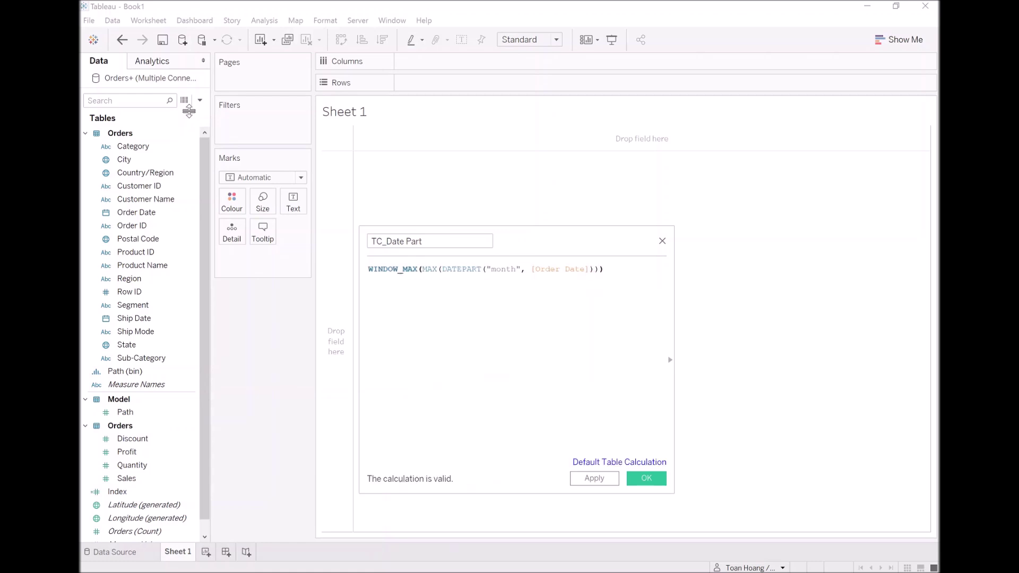
text( - 1)
click(647, 480)
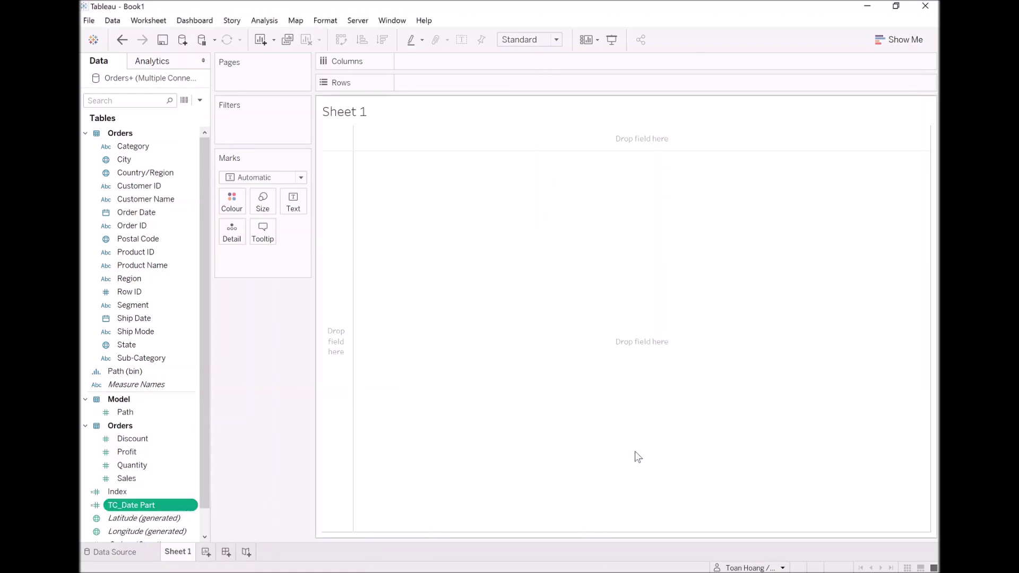
Create the calculated field TC_Segment Sales as WINDOW_SUM(SUM([Sales])) / 2.
click(199, 100)
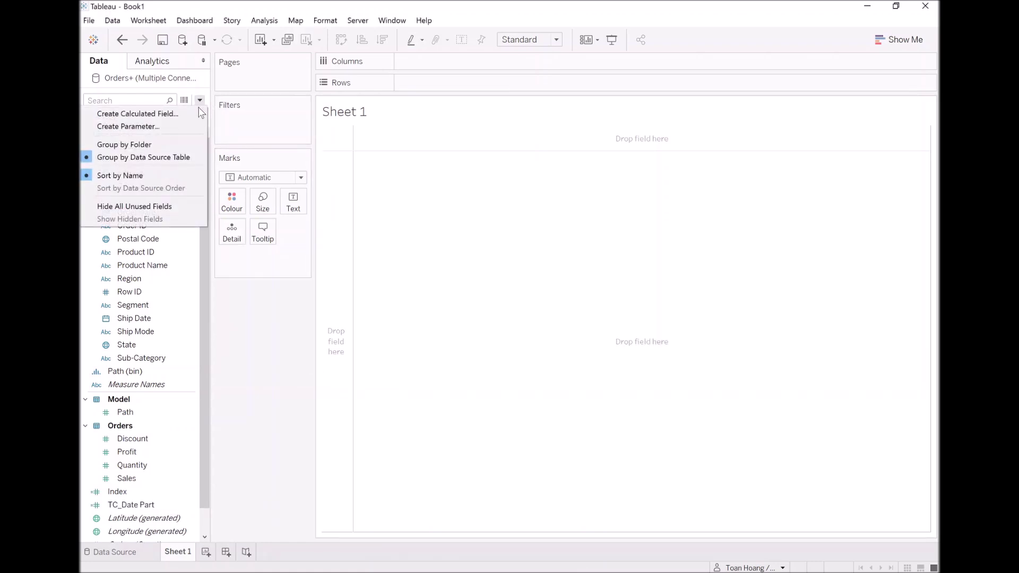
click(197, 112)
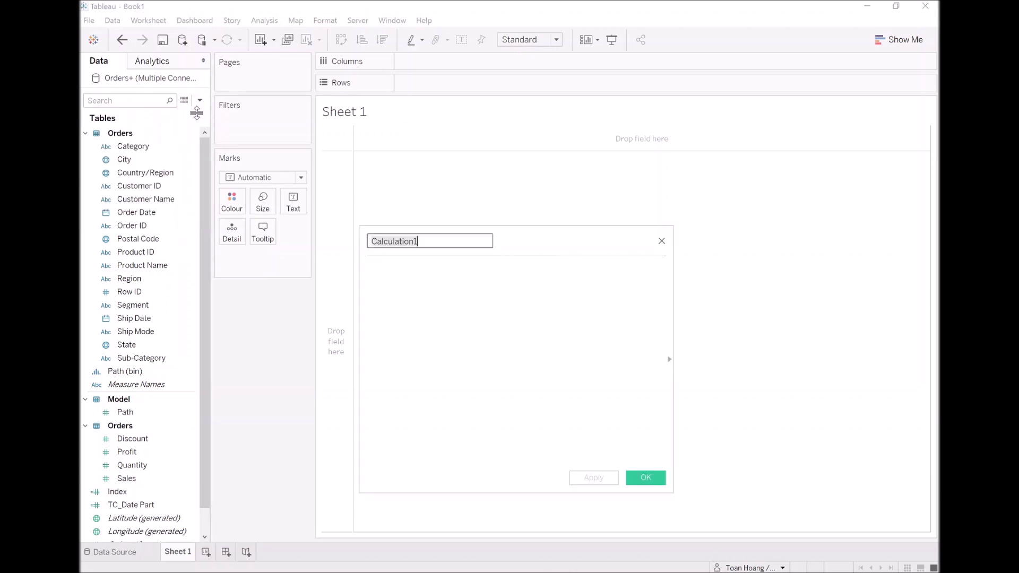
text(TC_Segment)
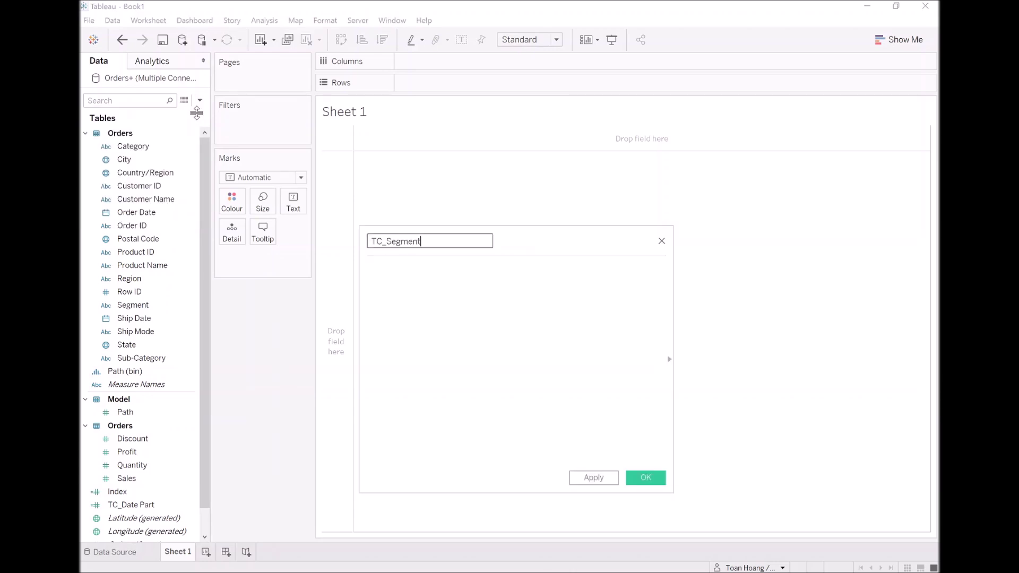
text( Sales)
key(Tab)
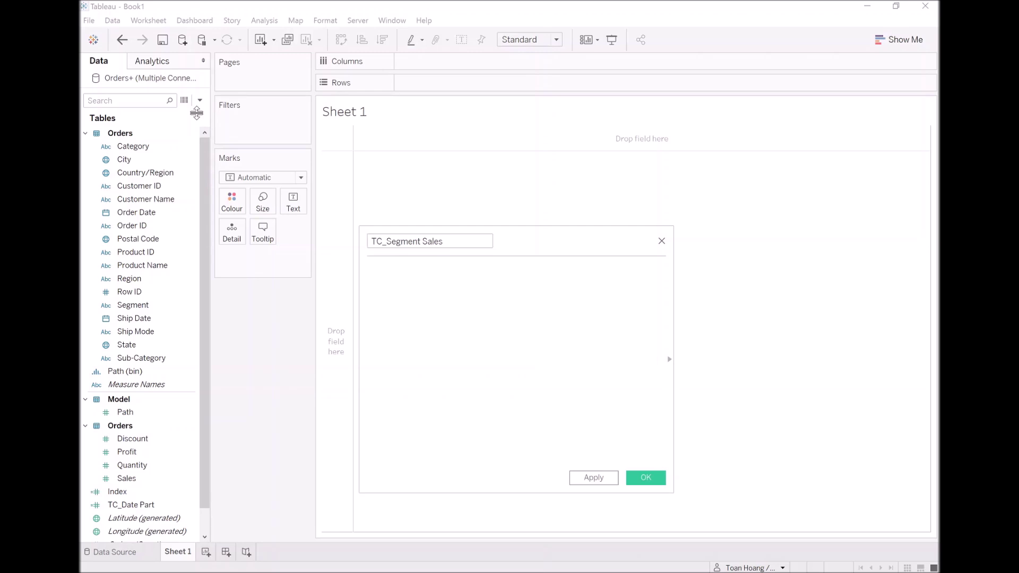
text(window)
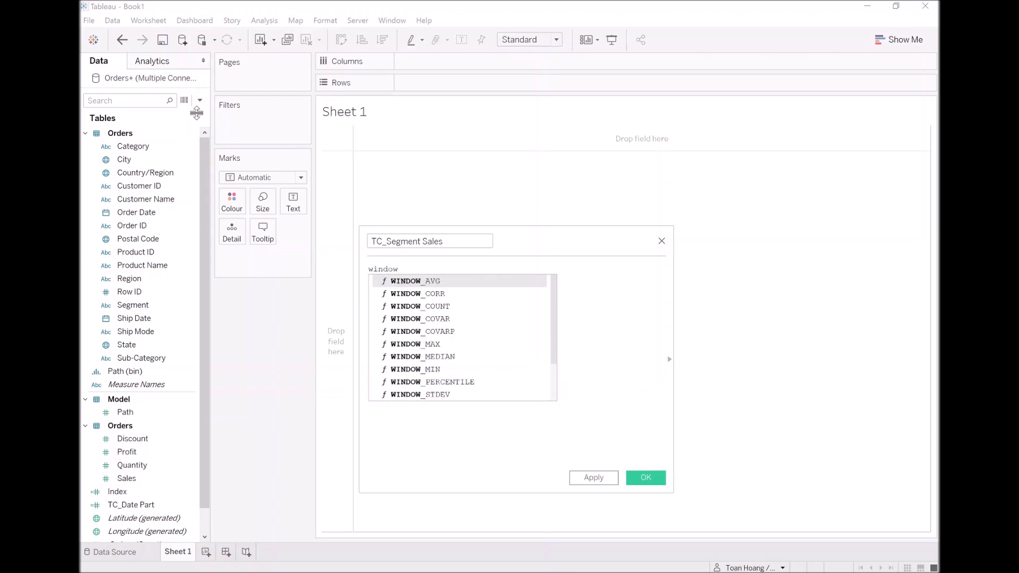
text(_sum)
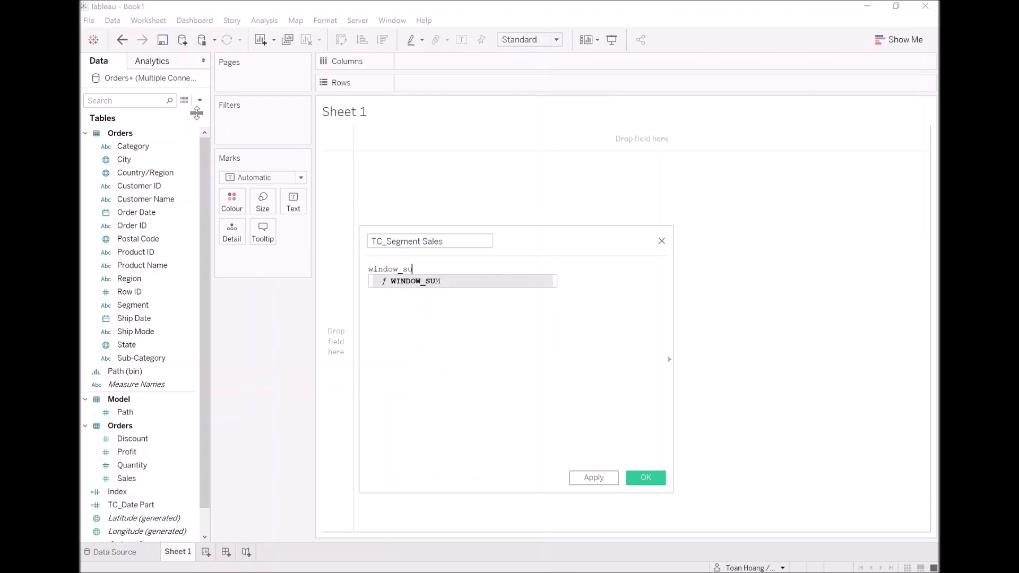
key(Return)
text(SUM(SUM(S)
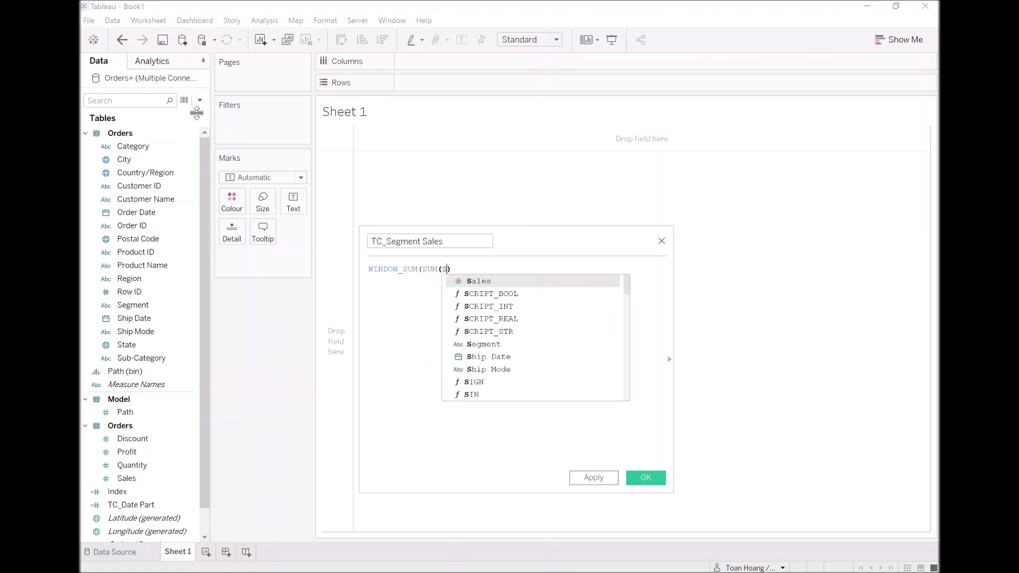
text(sa)
key(Return)
text())) / 2)
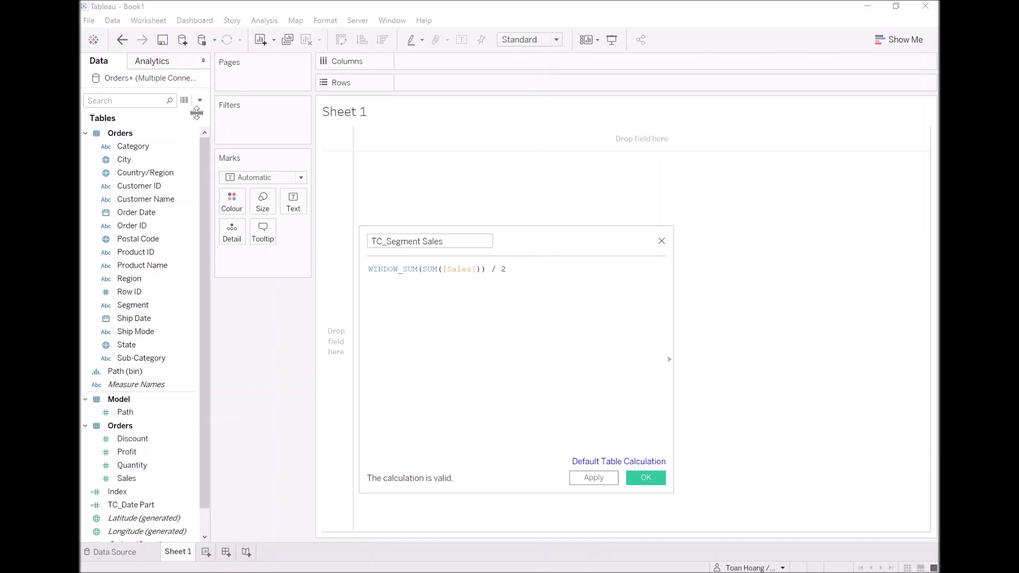
click(641, 478)
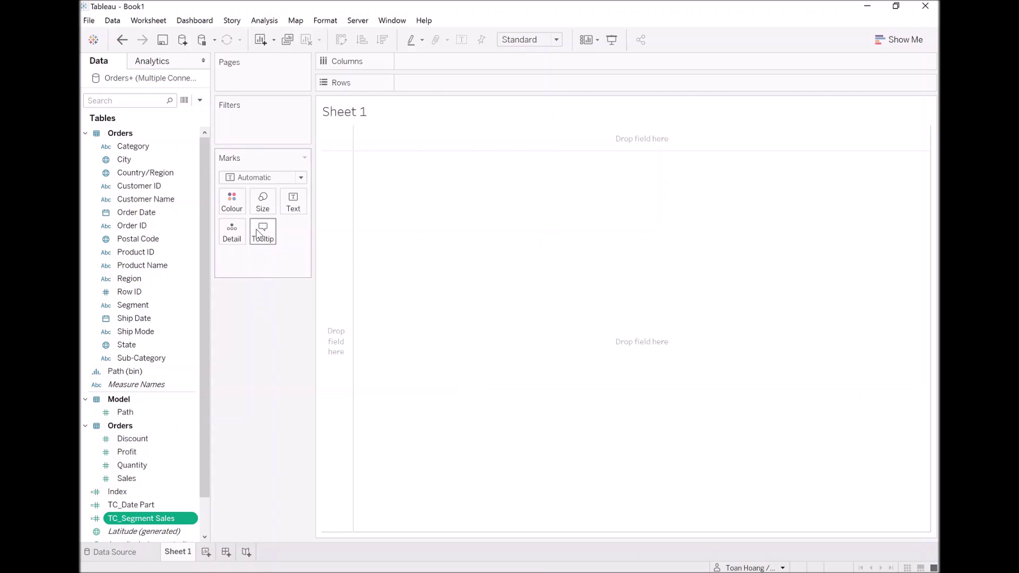
click(199, 100)
Name a new calculated field TC_Previous Segment Sales.
click(192, 111)
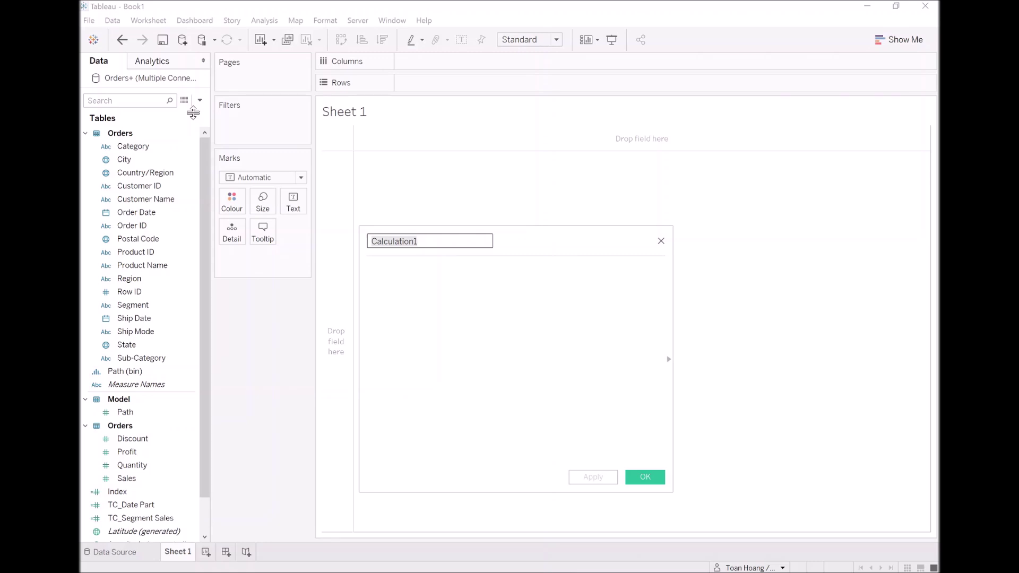
text(TC_)
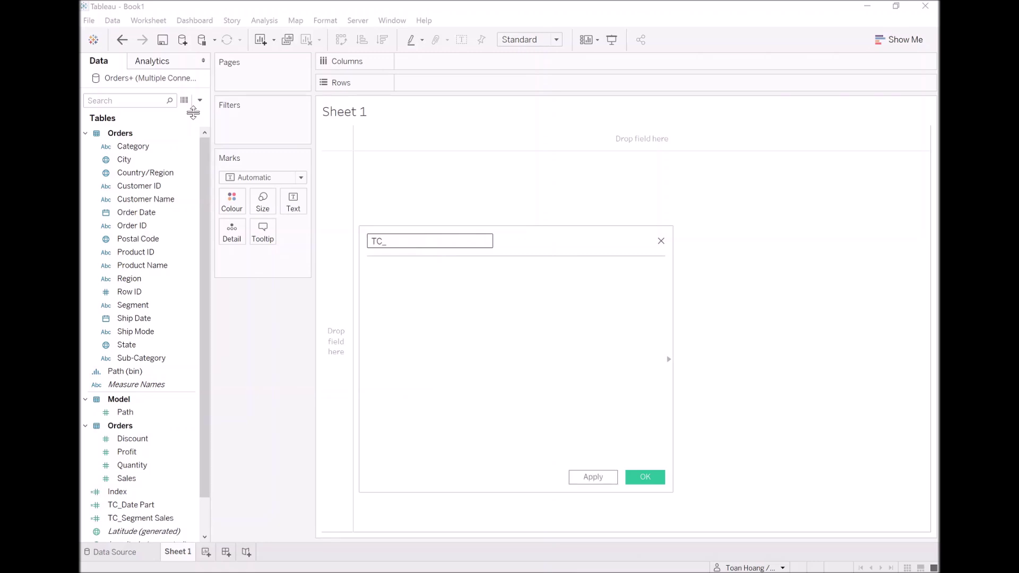
text(Previous)
text( Seg)
key(BackSpace)
text(gment Sales)
key(Tab)
Define it as RUNNING_SUM([TC_Segment Sales]) - [TC_Segment Sales] and save it.
text(running)
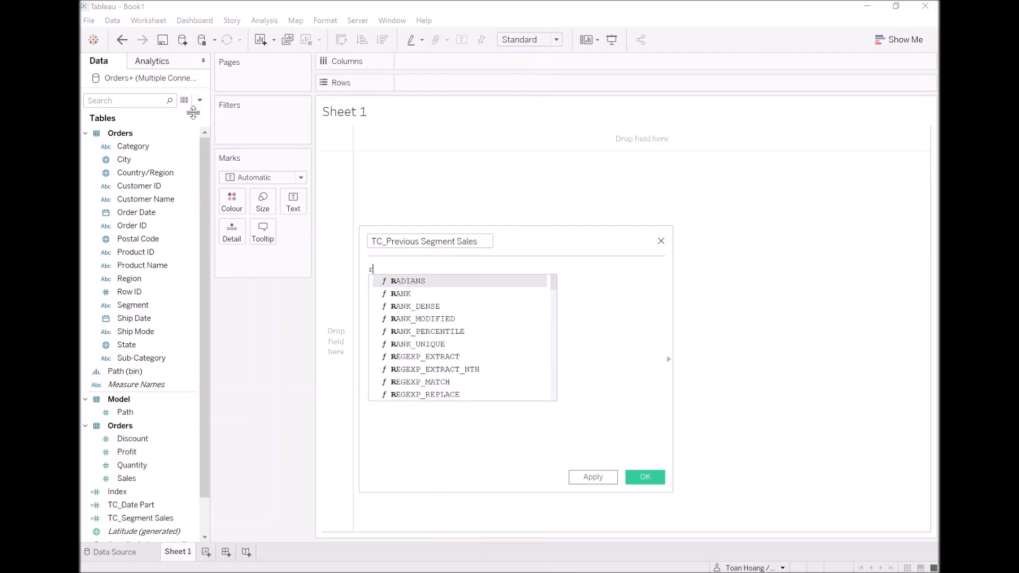
key(Down)
key(Down)
key(Down)
key(Down)
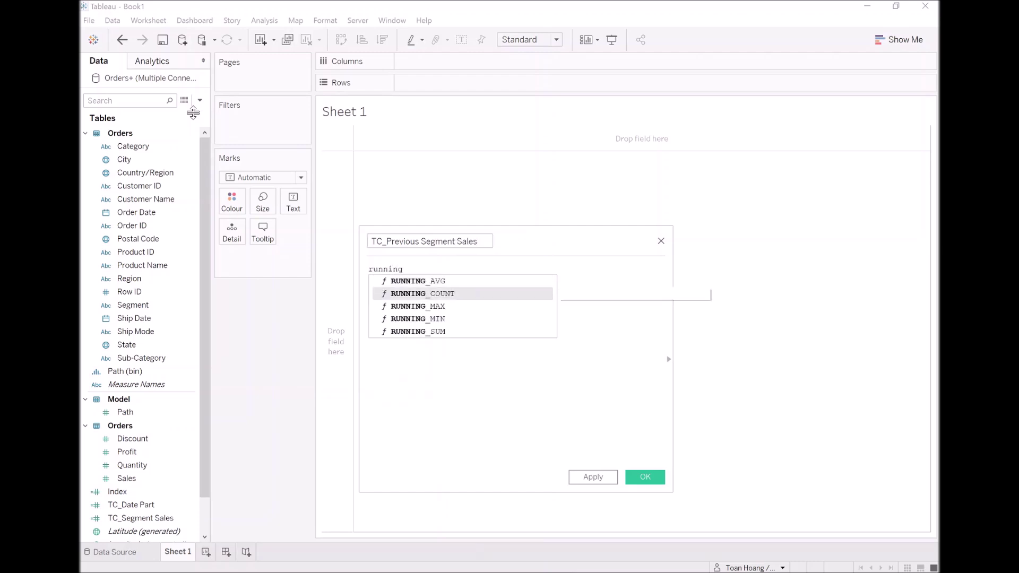
key(Return)
text(tc)
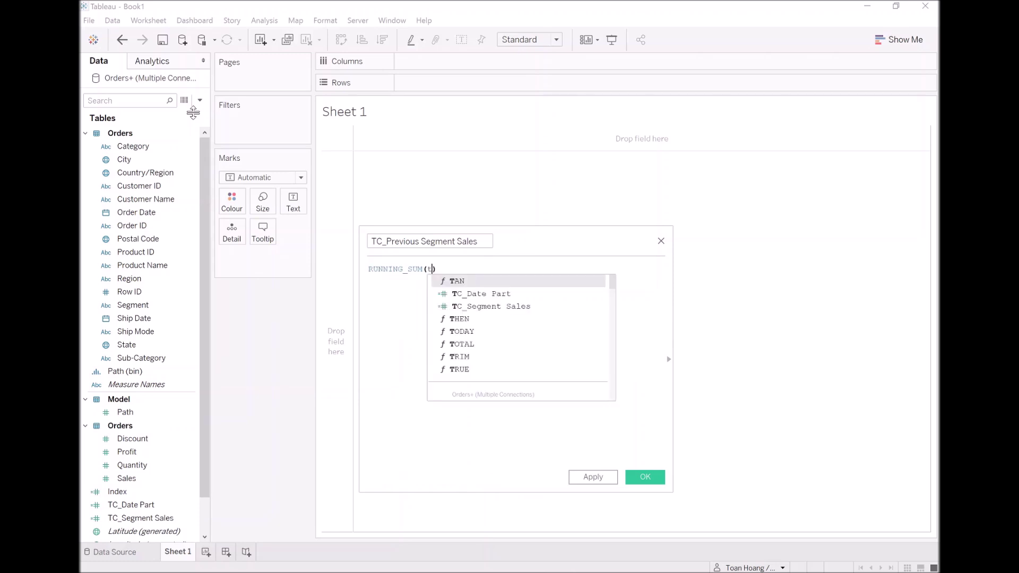
key(Down)
key(Return)
key(End)
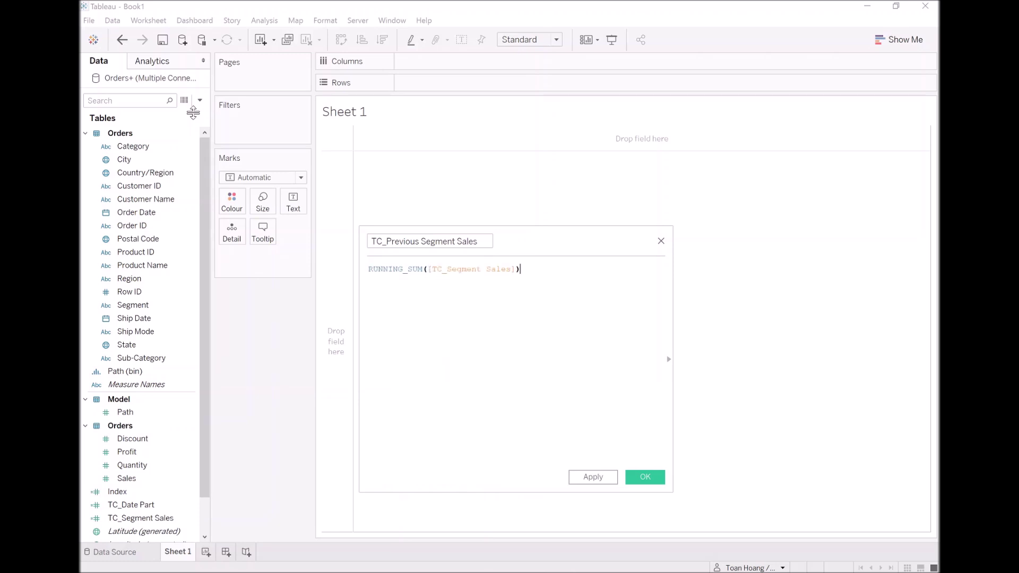
text(- tc)
key(Down)
key(Return)
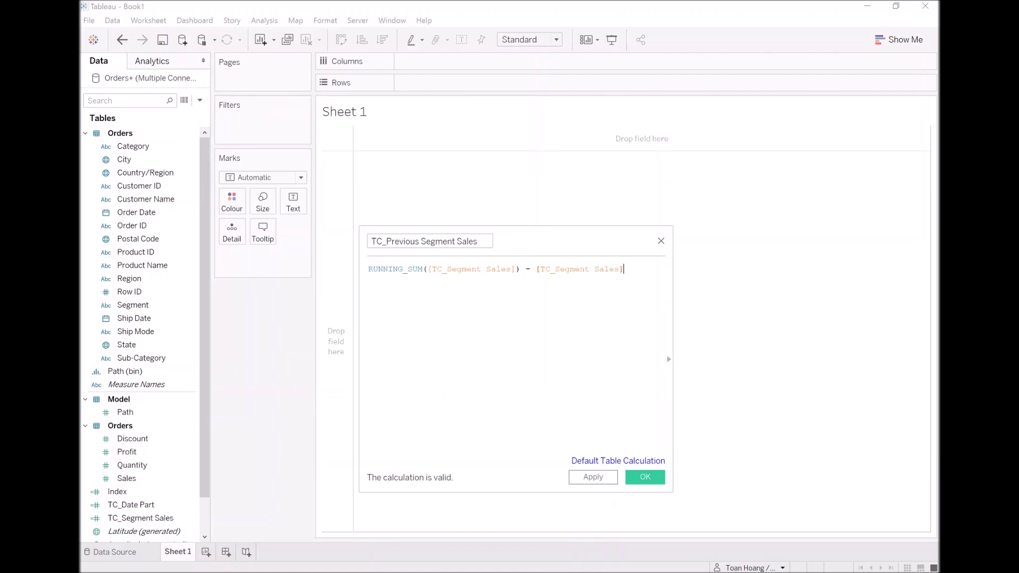
click(645, 477)
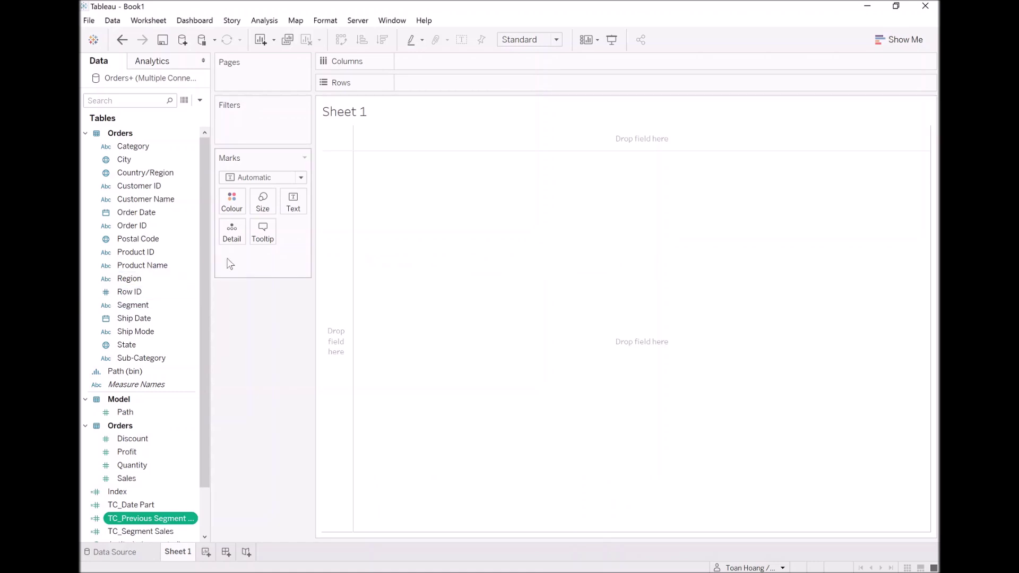
drag(211, 240, 257, 241)
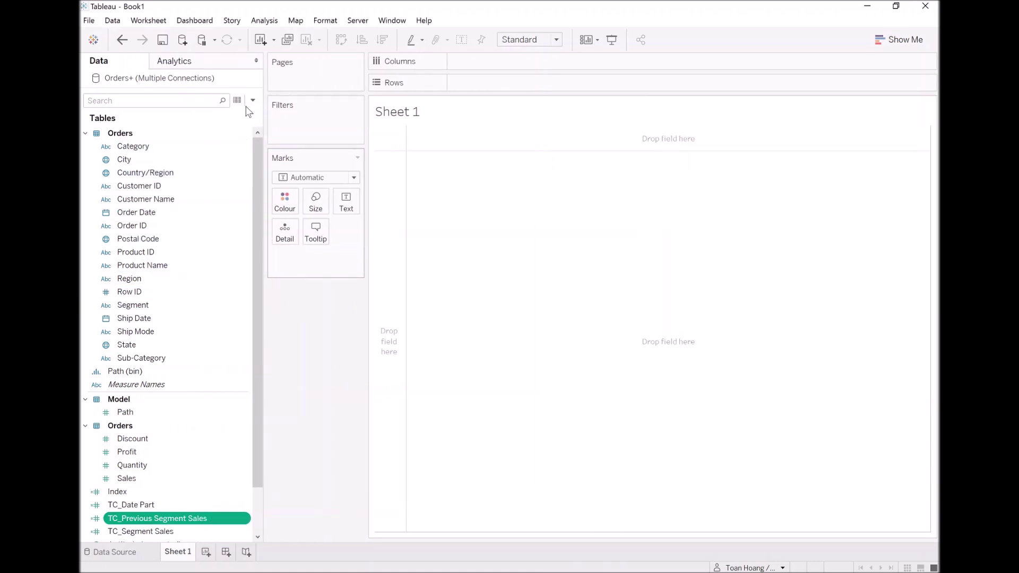
Create the calculated field TC_Step Size with the formula 3.6 / 12.
click(253, 101)
click(191, 112)
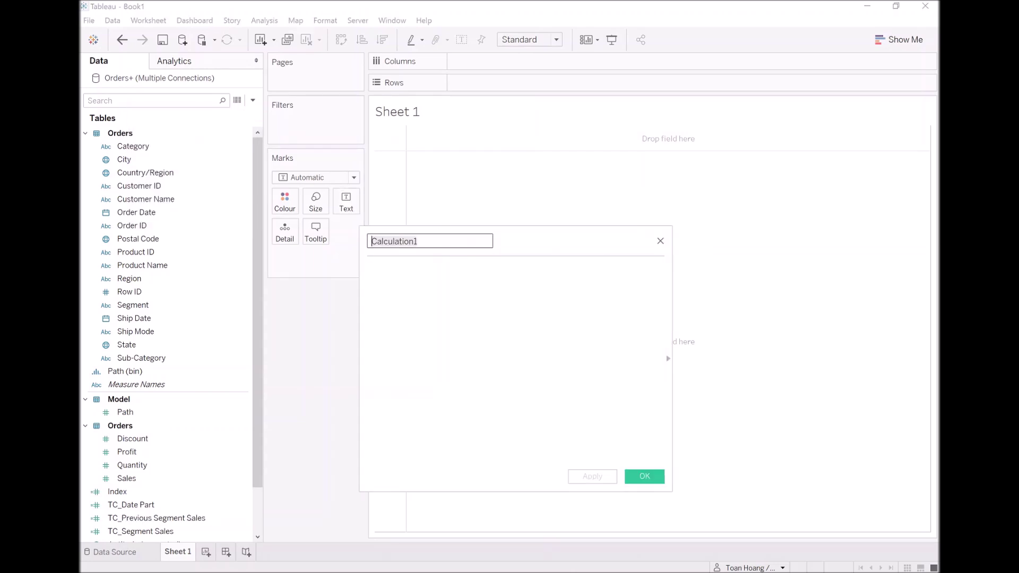
text(TC_Step)
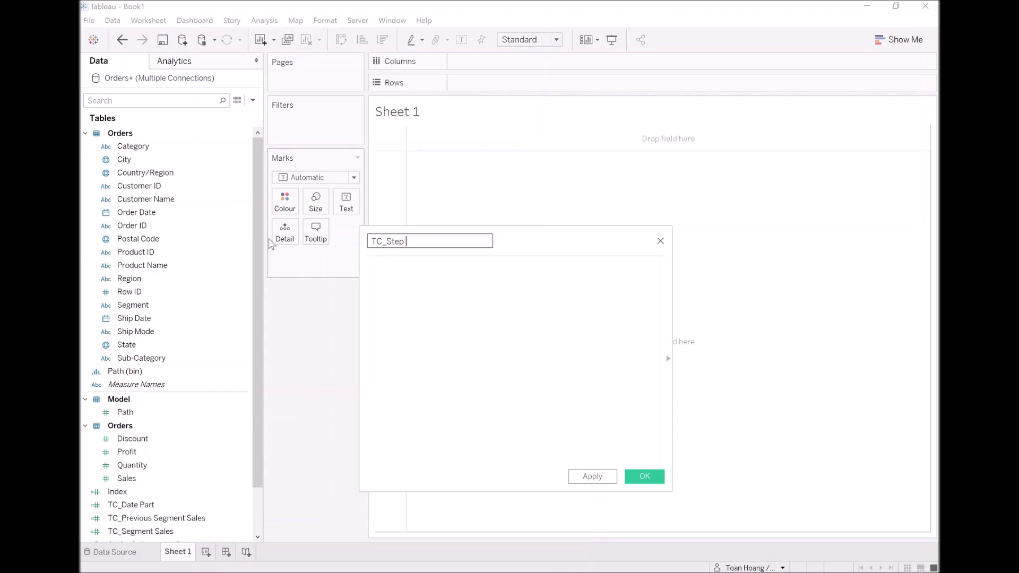
text( Size)
key(Tab)
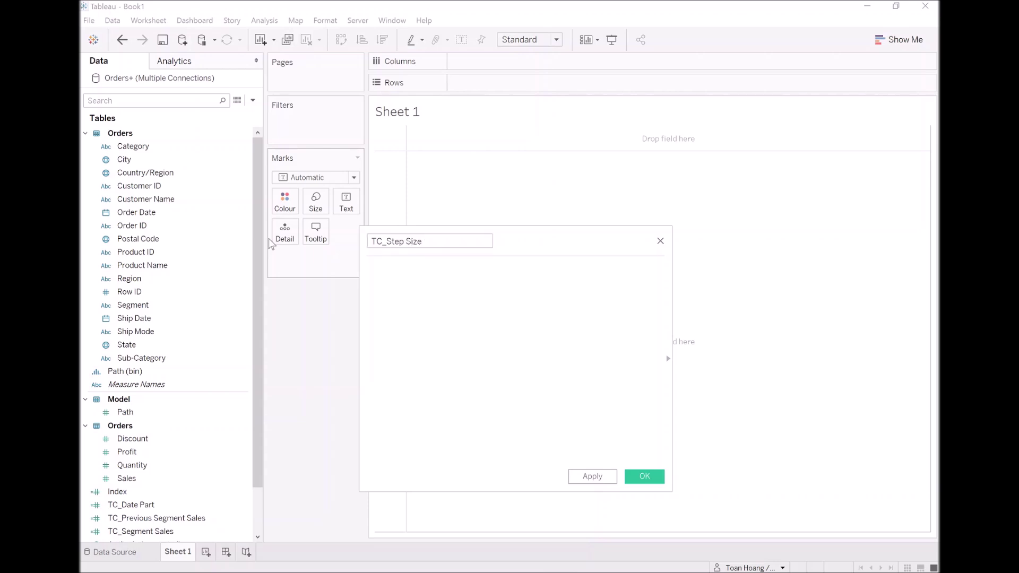
text(3.6 / 12)
click(634, 476)
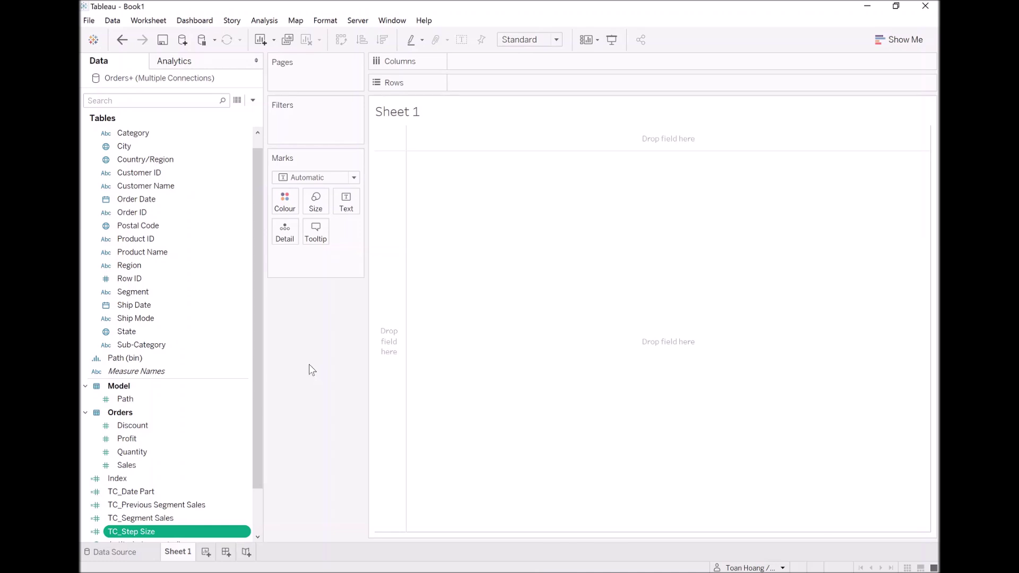
Create the calculated field TC_Starting Point as [TC_Date Part] * [TC_Step Size] * 100.
click(251, 99)
click(237, 110)
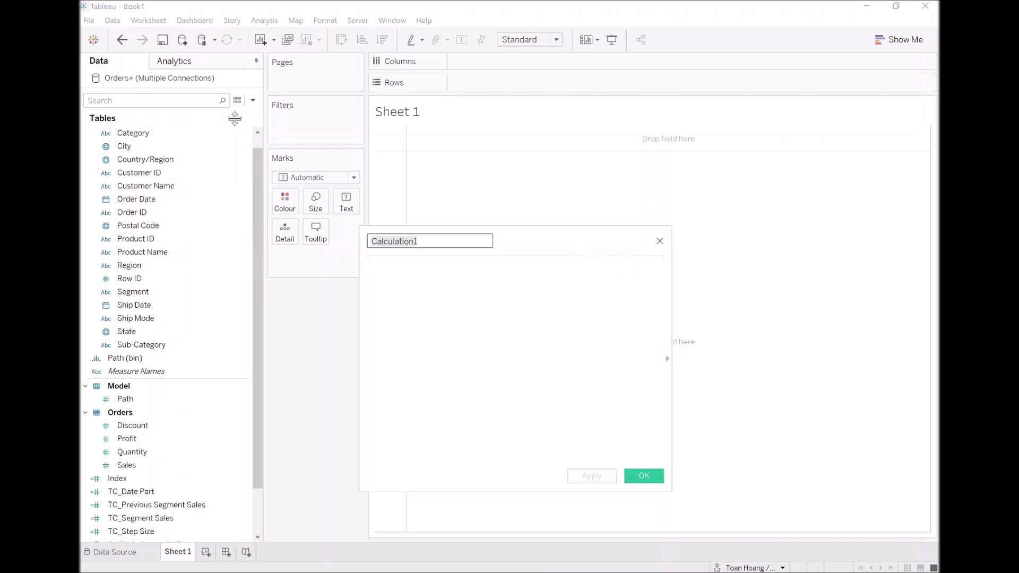
text(TC_Star)
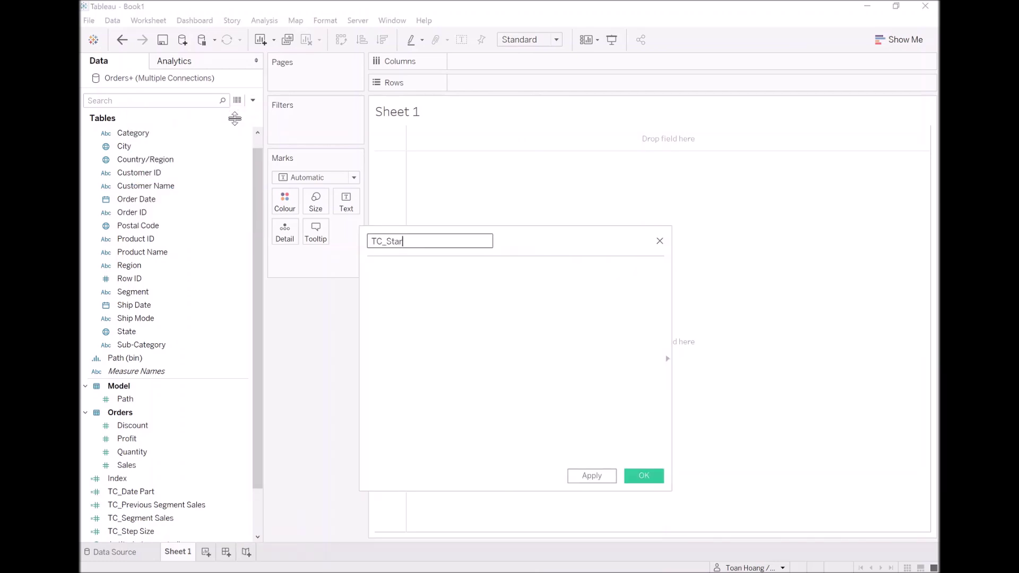
text(ting Point)
key(Tab)
text(tc)
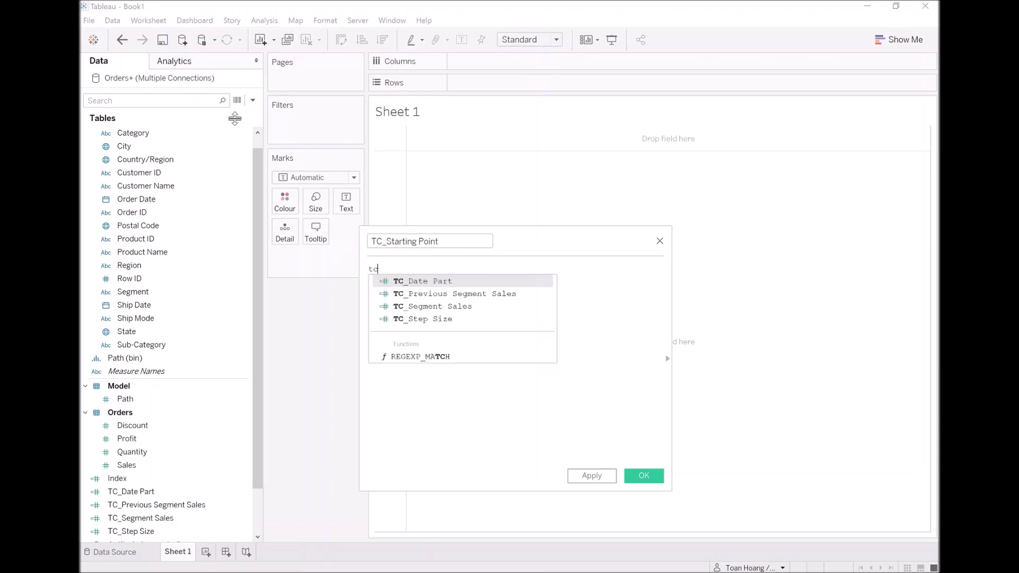
key(Return)
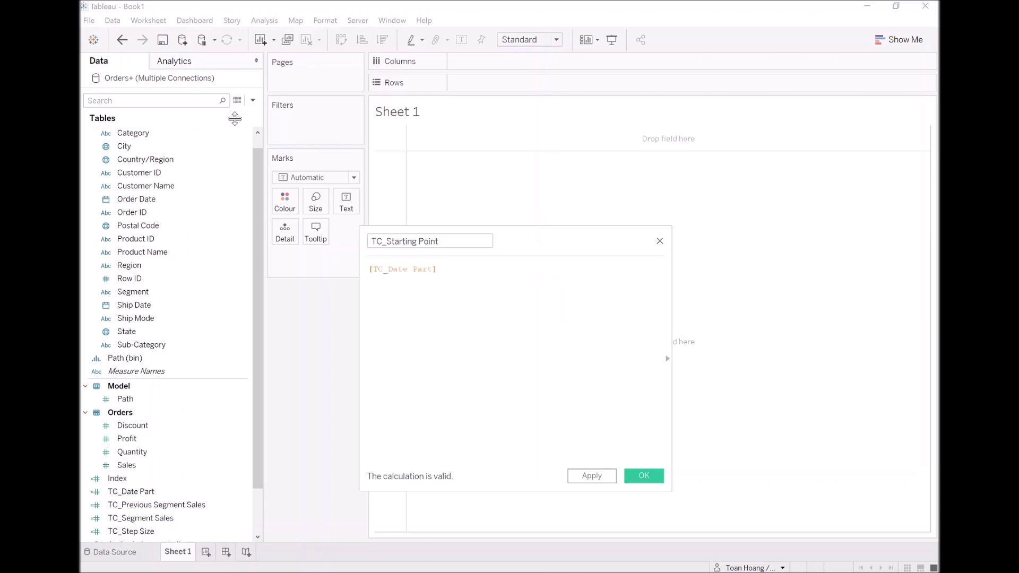
text(*)
text(tc)
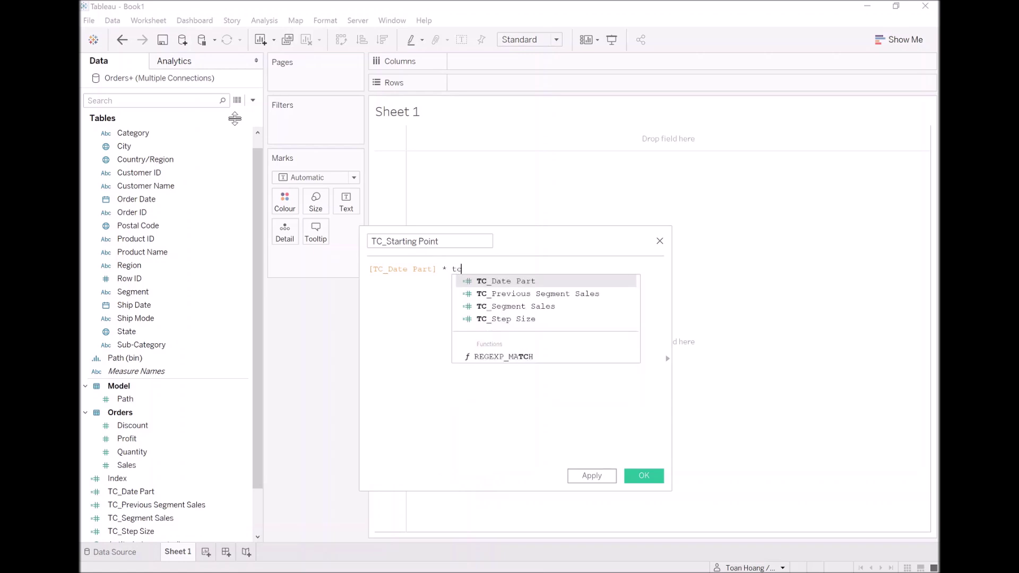
key(Down)
key(Down)
key(Down)
key(Return)
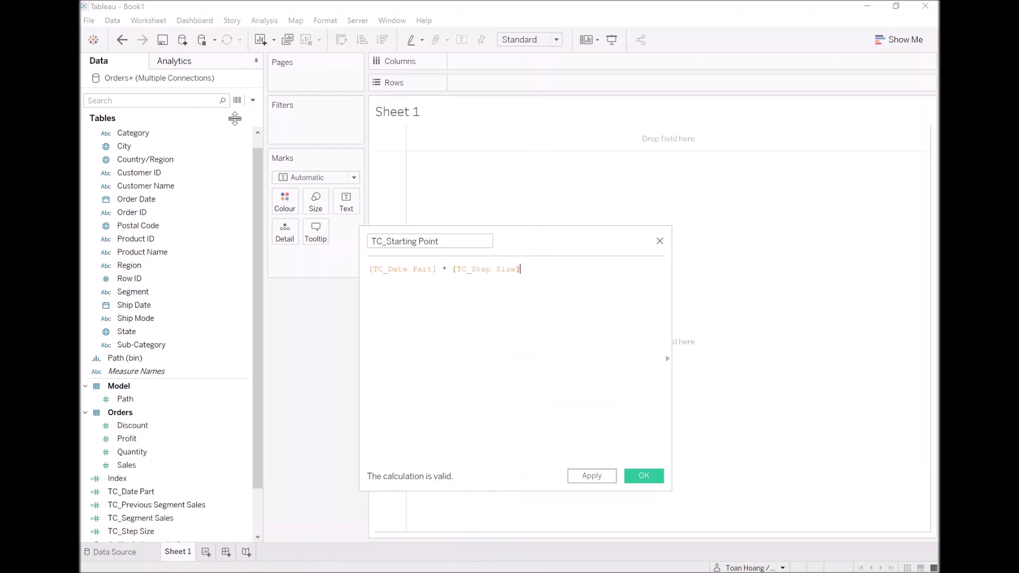
text(* 100)
click(645, 477)
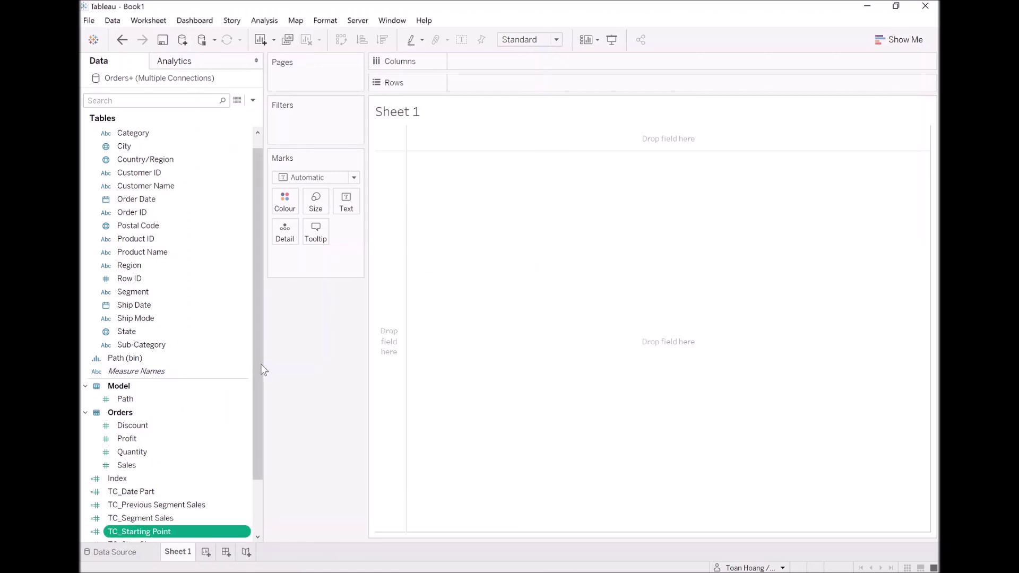
drag(261, 364, 269, 444)
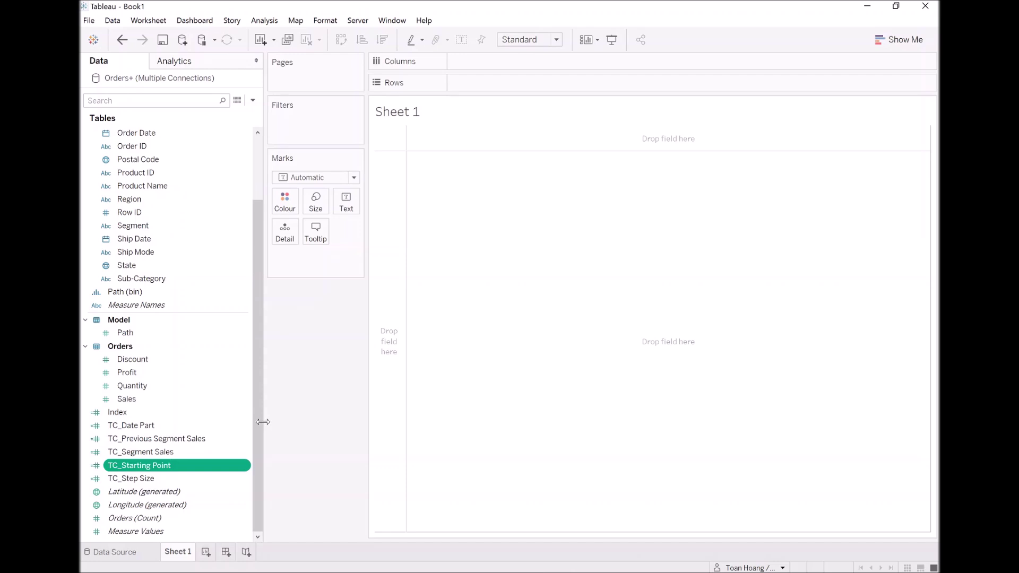
Create a new calculated field named X and widen its editor on both sides.
click(253, 102)
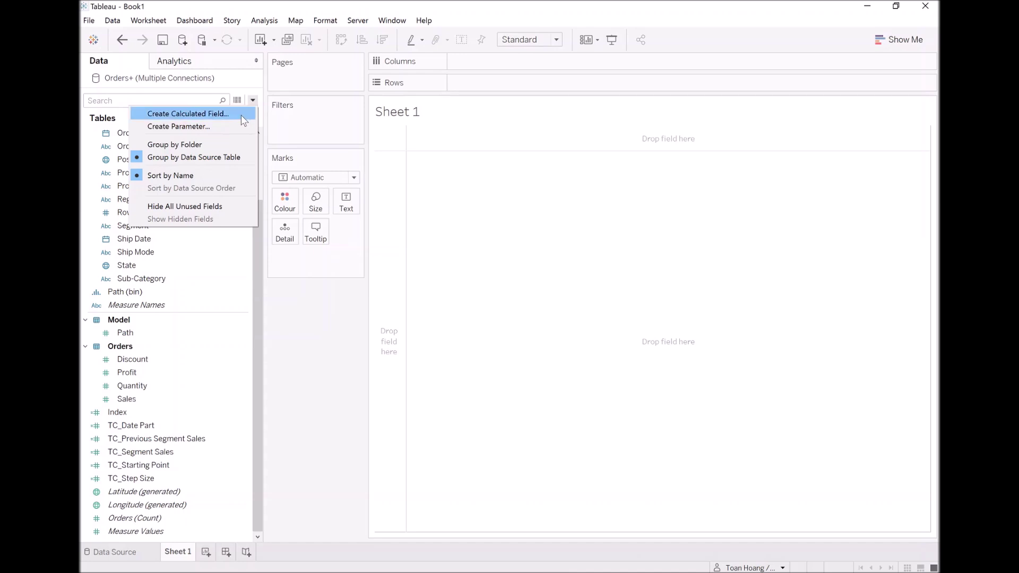
click(232, 113)
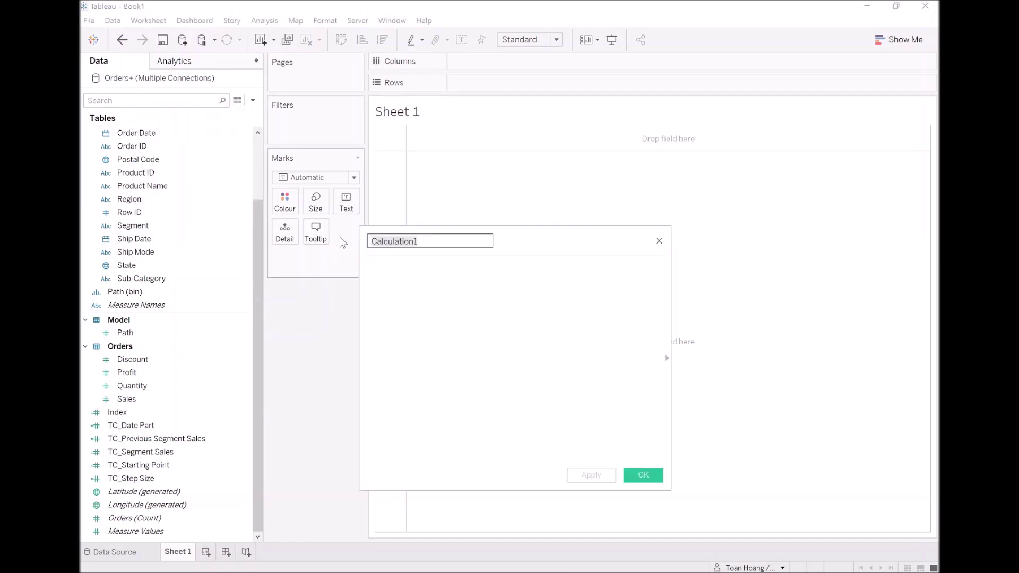
text(X)
drag(359, 291, 115, 300)
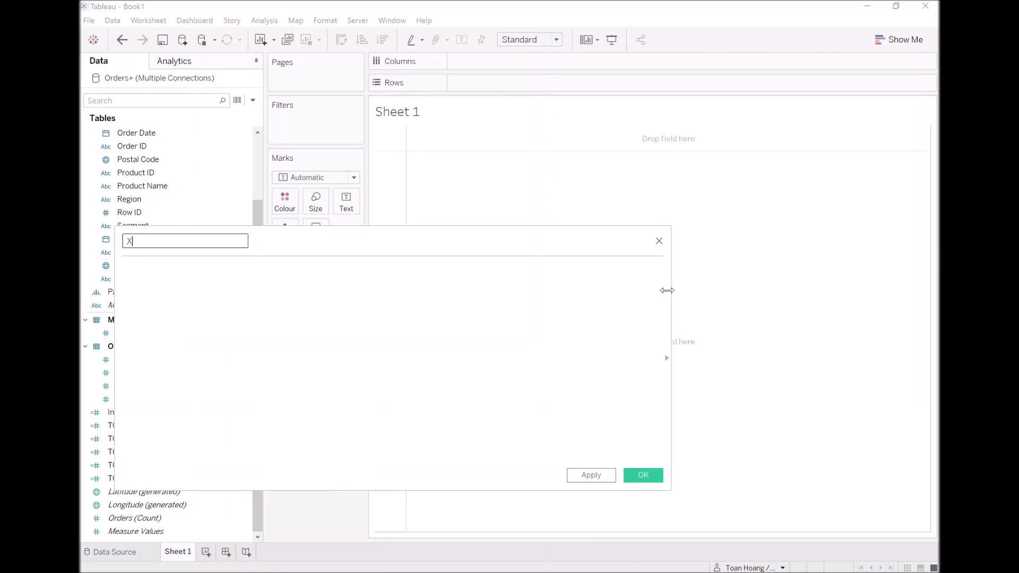
drag(672, 295, 853, 310)
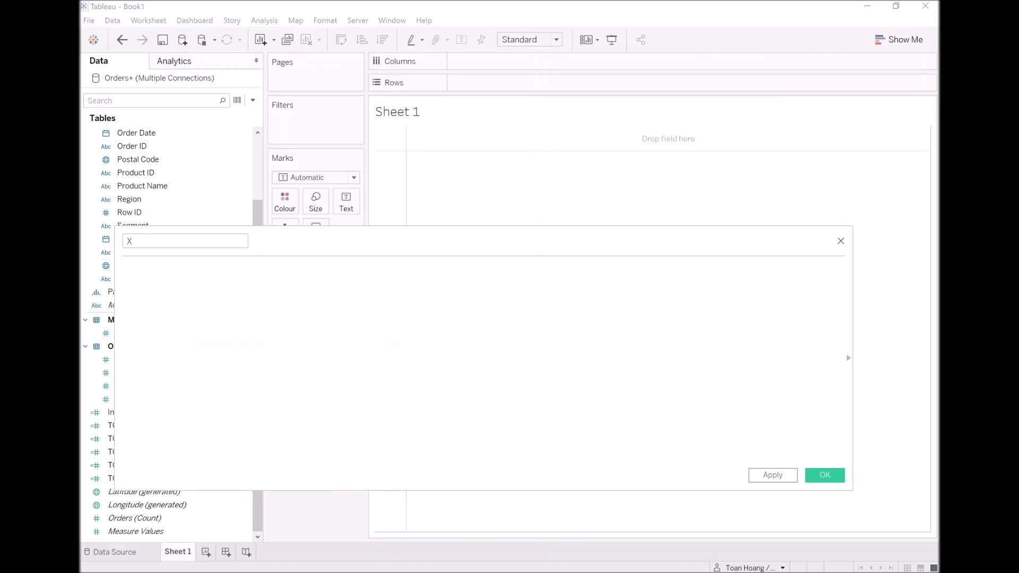
Write IF [Index] <= 100 THEN, followed by an indented SIN(RADIANS([Index] line.
text(IF [Index])
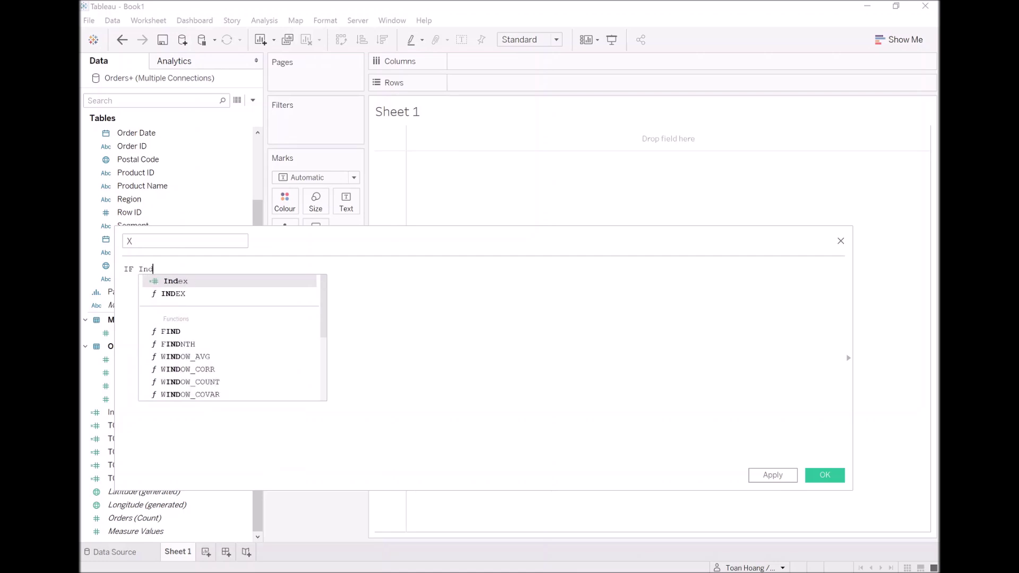
text( <)
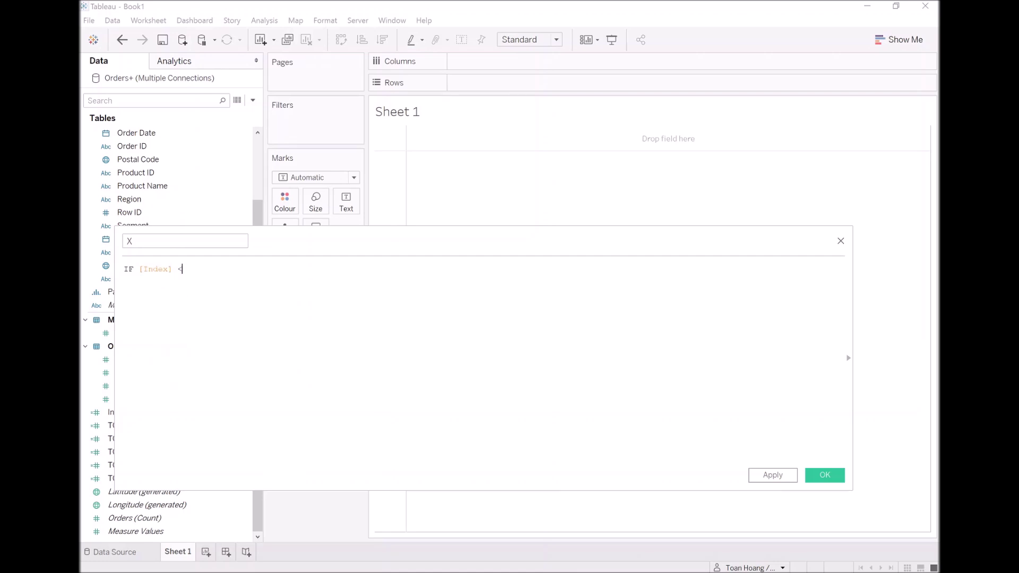
text(= 100 THEN)
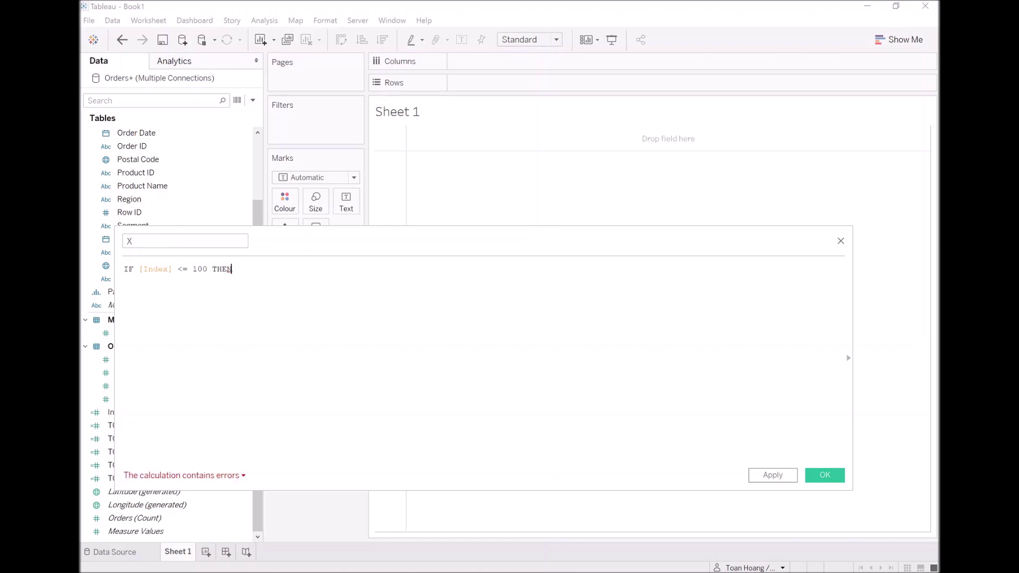
key(Return)
key(Tab)
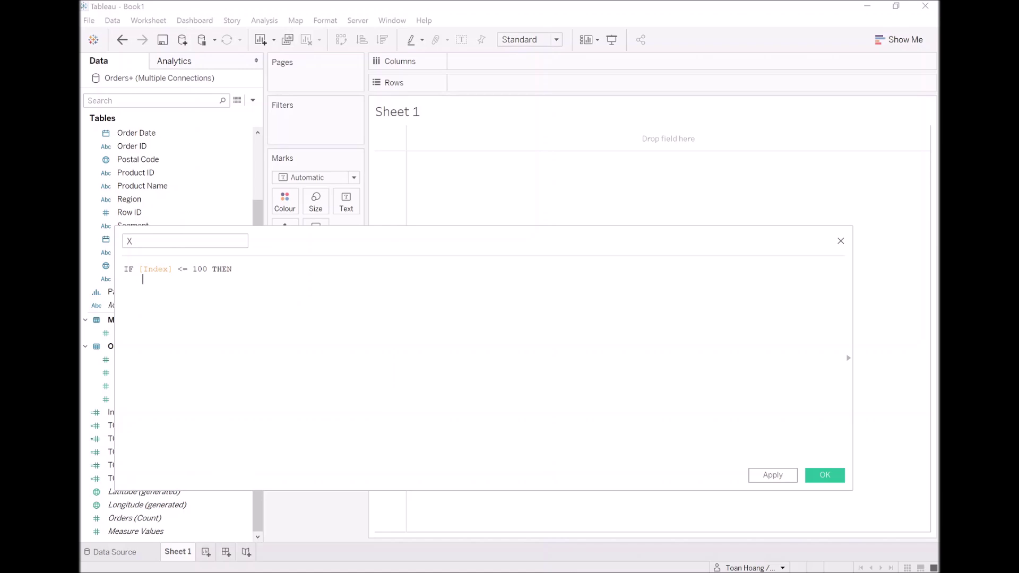
text(SIN)
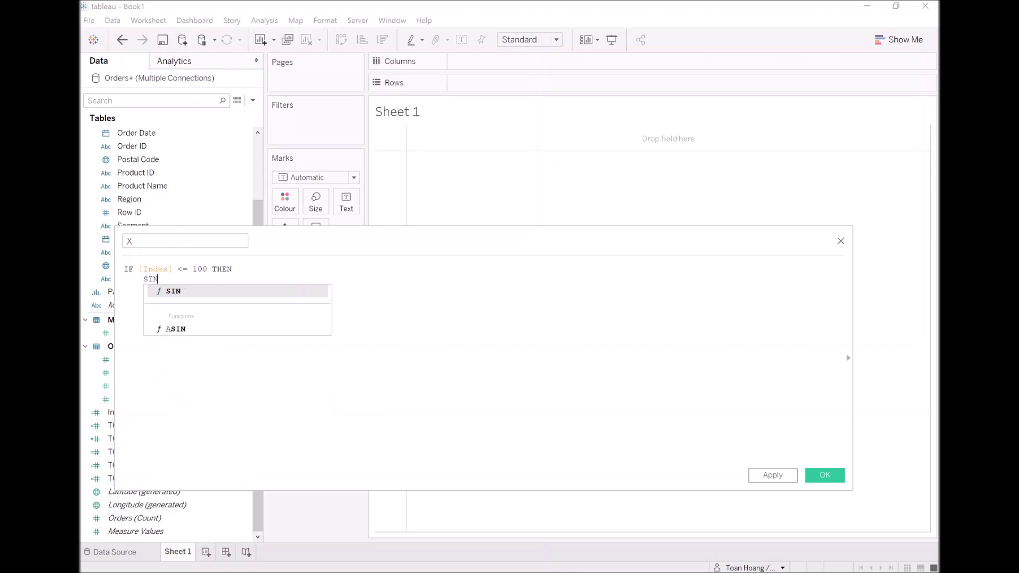
key(Return)
text(RA)
key(Return)
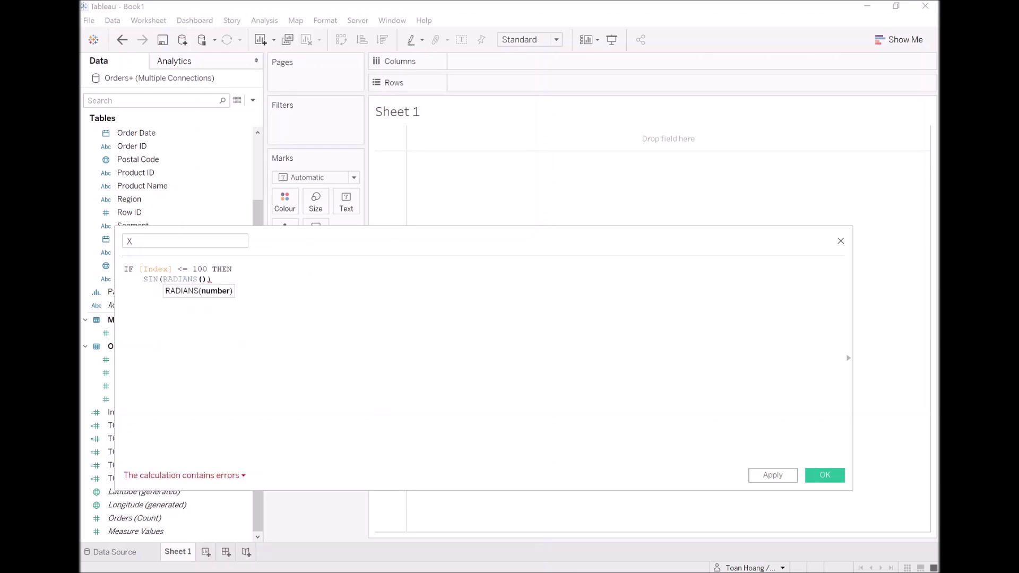
text(()
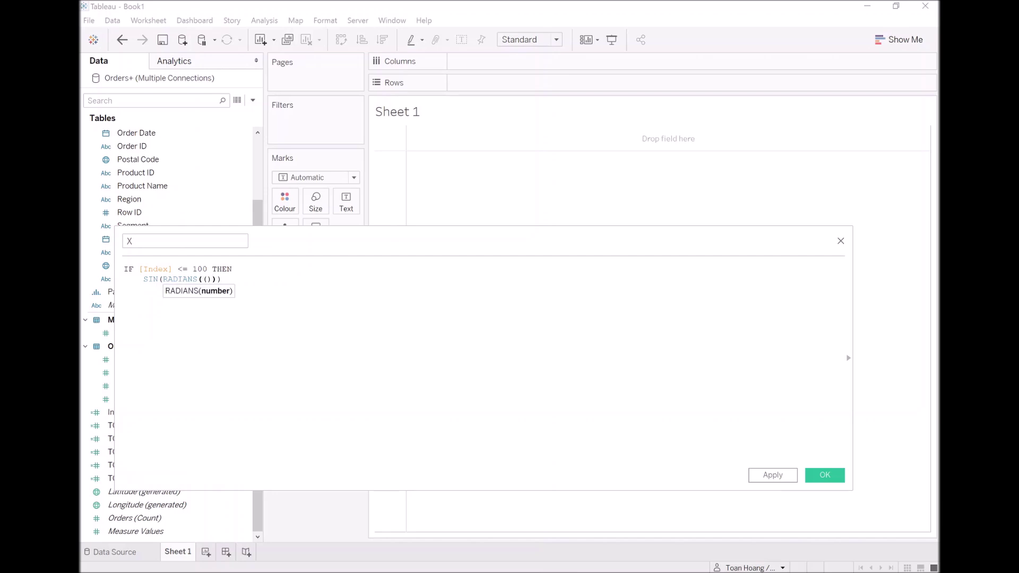
key(BackSpace)
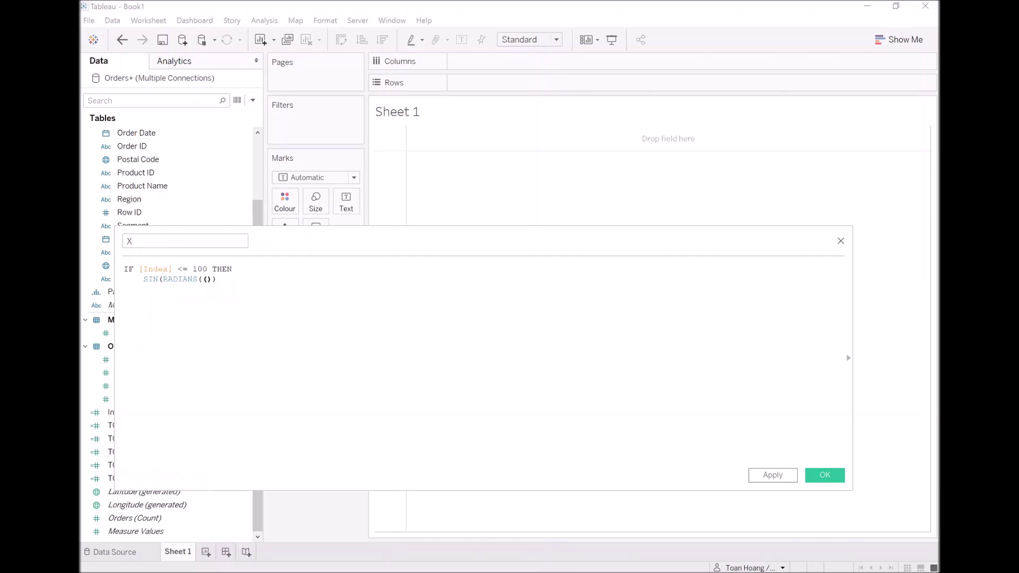
text([In)
key(Return)
Complete the angle as [Index]*[TC_Step Size]+[TC_Starting Point] and close the parenthesis.
text(*tc)
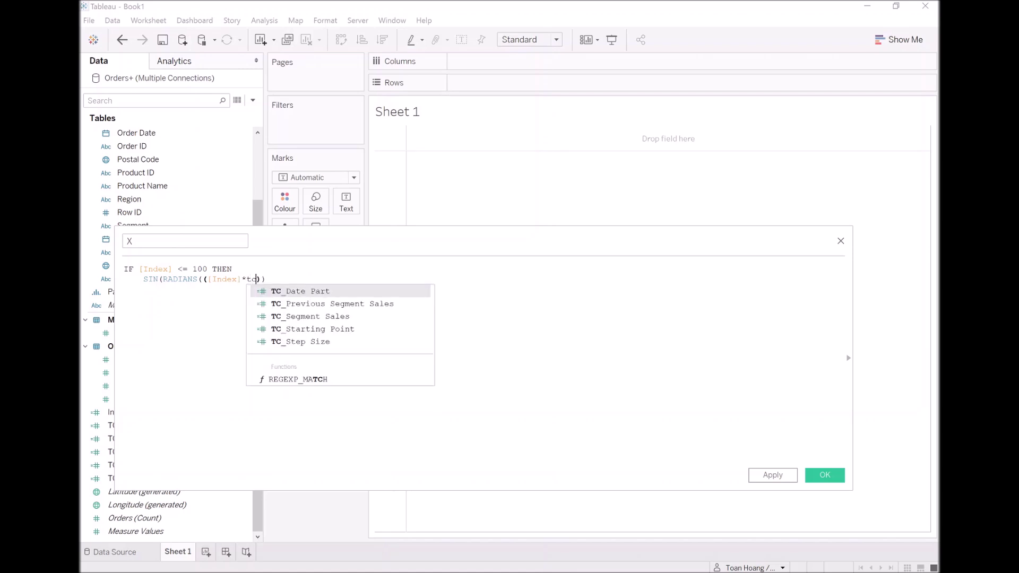
key(Down)
key(Down)
key(Down)
key(Down)
key(Return)
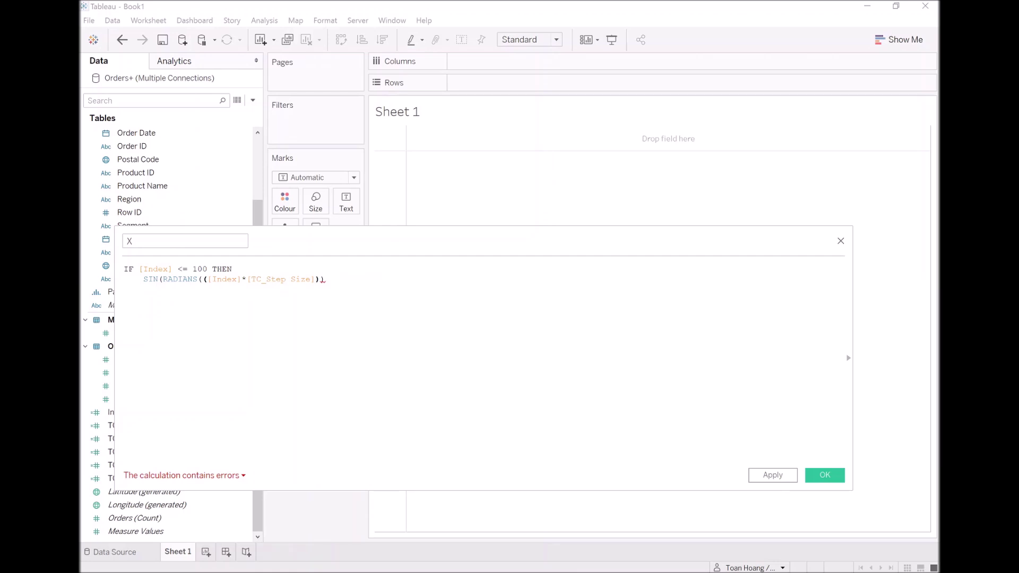
mouse_move(320, 280)
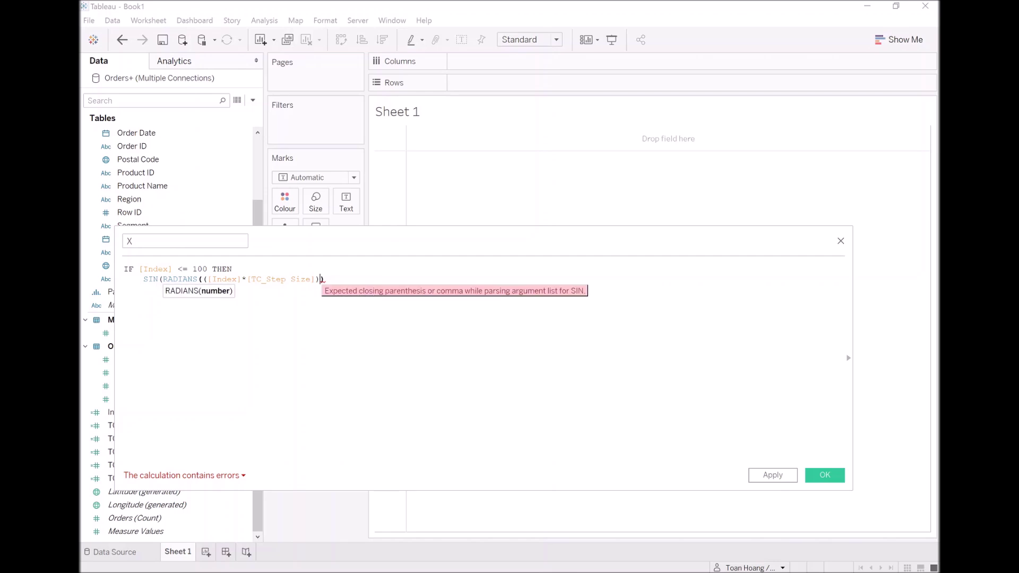
text(+t)
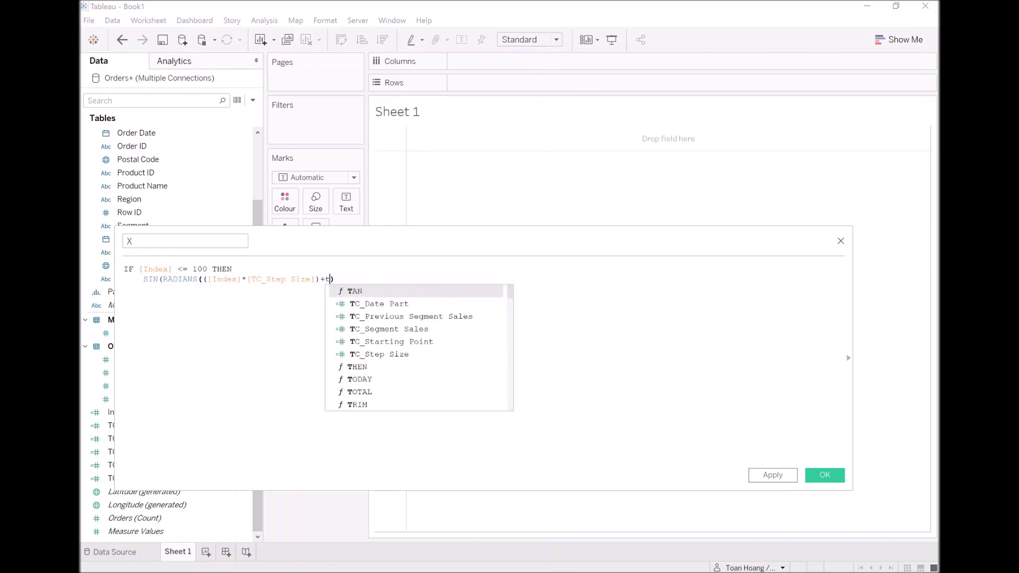
text(c)
key(Down)
key(Down)
key(Down)
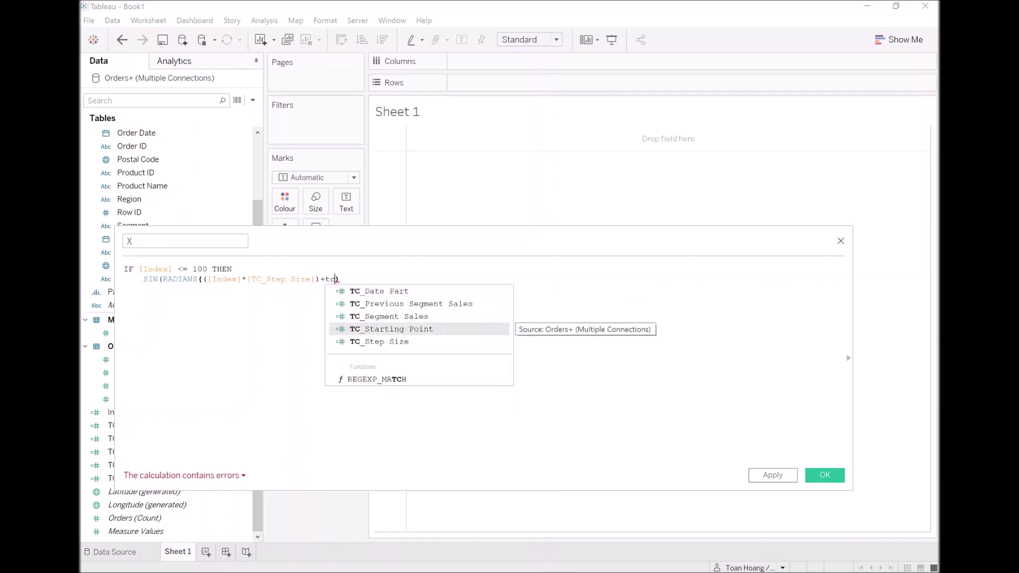
key(Return)
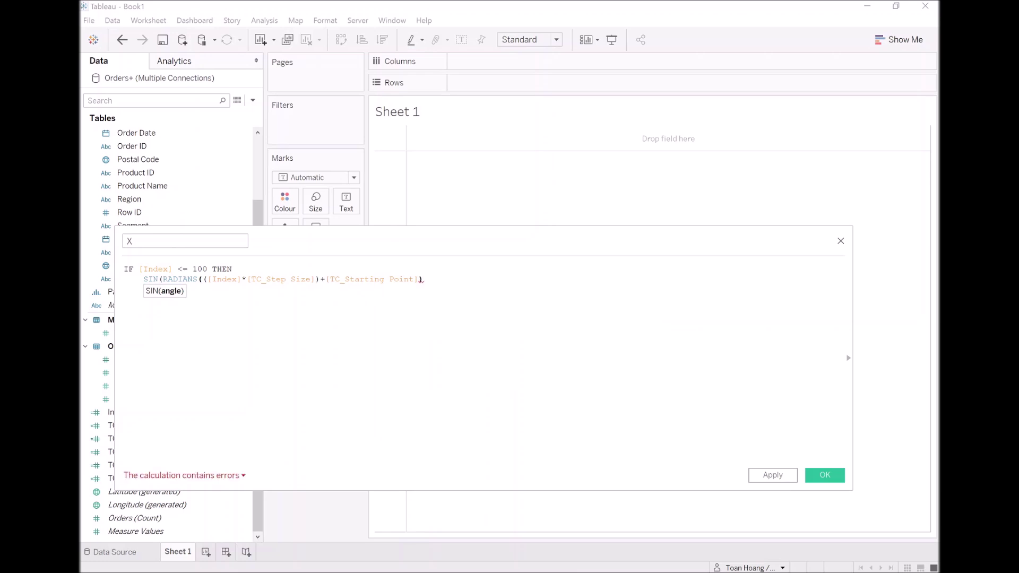
text())
Add an ELSE branch holding a copy of the SIN line, then END.
key(Return)
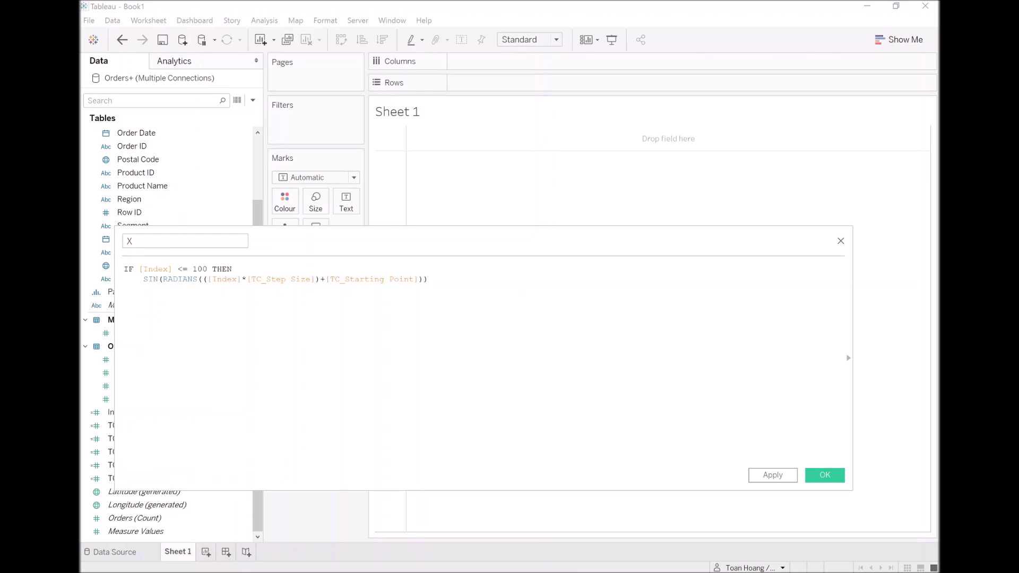
text(ELSE)
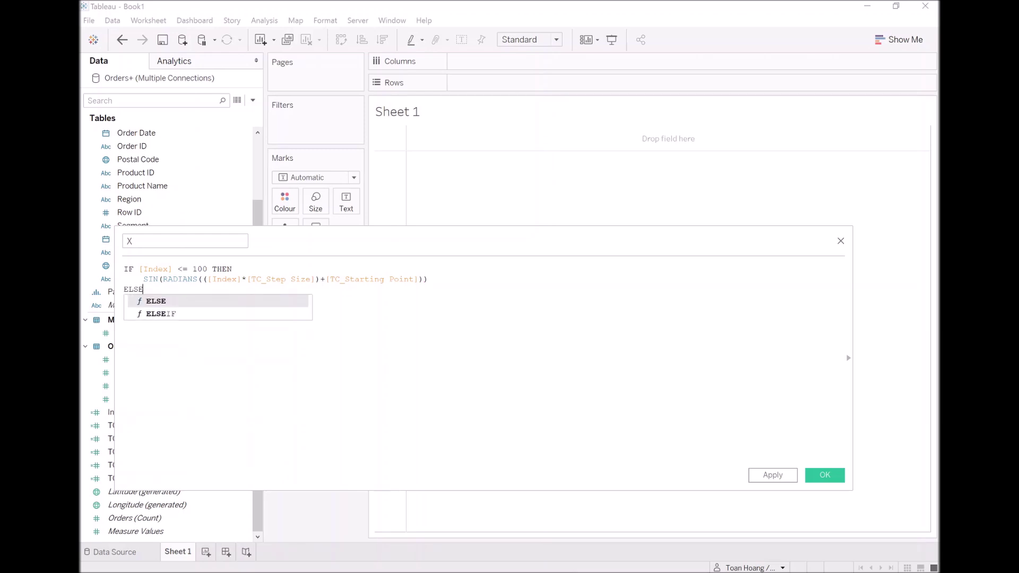
key(Return)
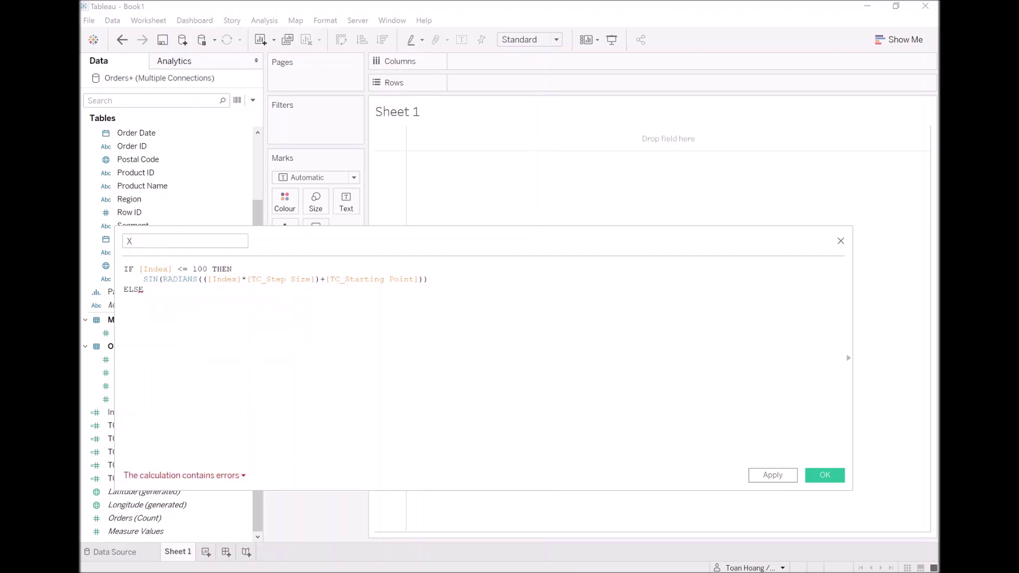
key(shift+Down)
key(shift+Left)
key(shift+Left)
key(shift+Left)
key(shift+Left)
key(shift+Left)
key(ctrl+c)
click(143, 290)
key(Return)
key(ctrl+v)
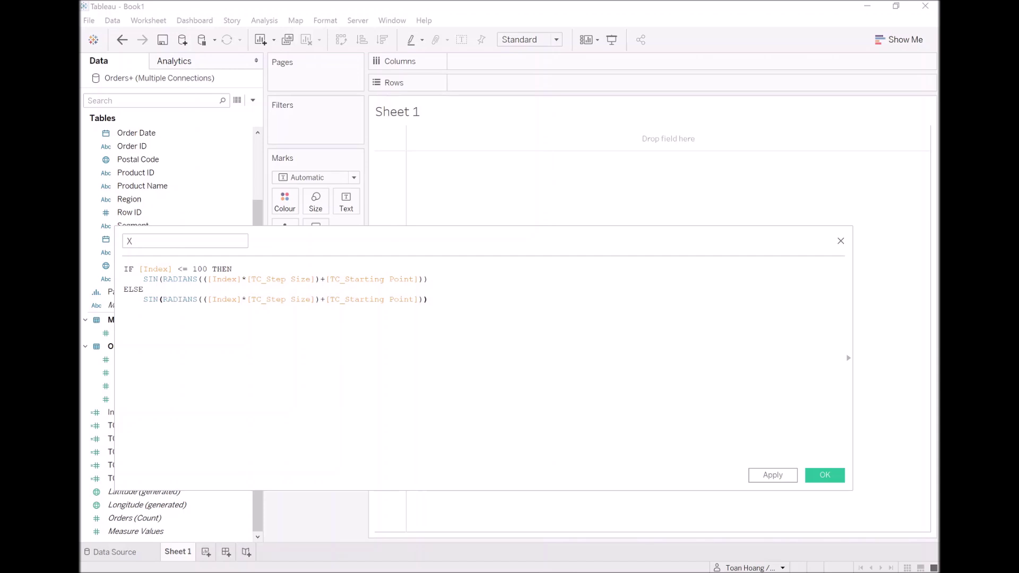
key(Return)
text(END)
Append * [TC_Previous Segment Sales] to the first SIN line.
click(128, 278)
click(211, 279)
key(Right)
key(Right)
key(Right)
key(Right)
key(Right)
key(Right)
key(Right)
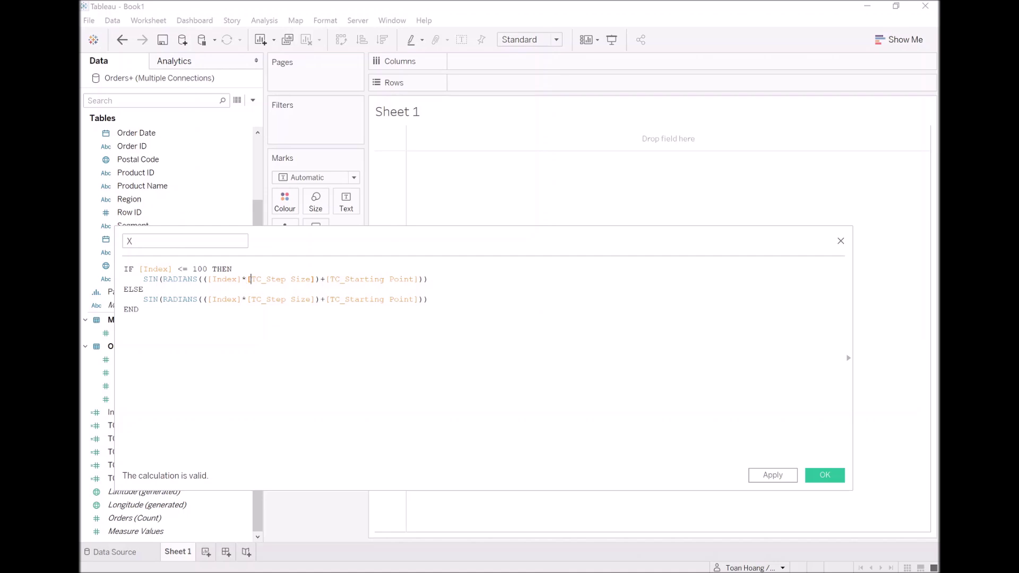
key(Right)
key(Right)
key(Right)
key(Right)
key(Right)
key(Right)
key(Right)
key(Right)
key(Right)
key(Right)
key(Right)
key(Right)
key(Right)
key(Right)
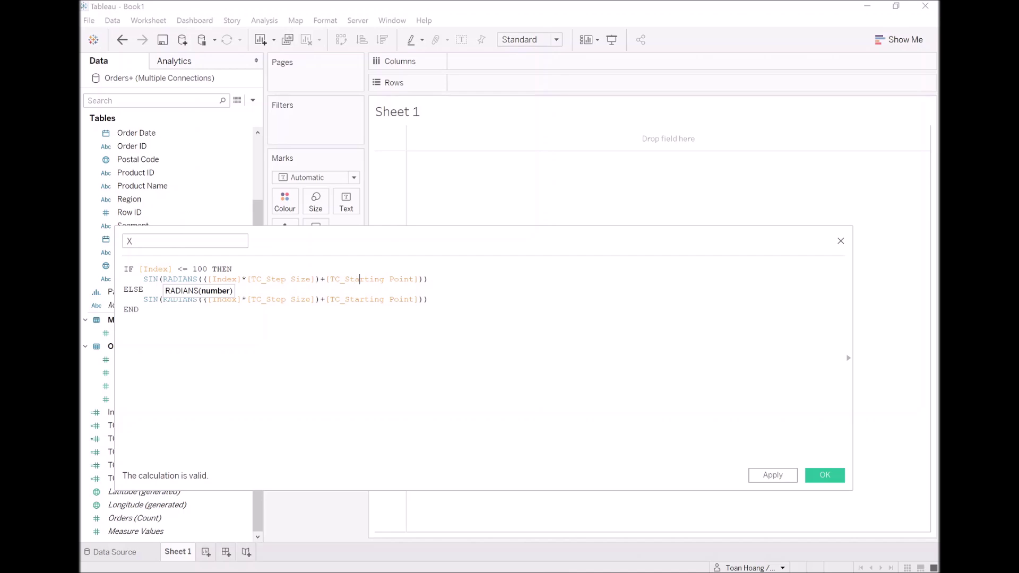
key(Right)
key(Right)
key(Right)
key(Right)
key(Right)
key(Right)
key(Right)
key(Right)
key(Right)
key(Right)
key(Right)
key(Right)
key(Right)
key(Right)
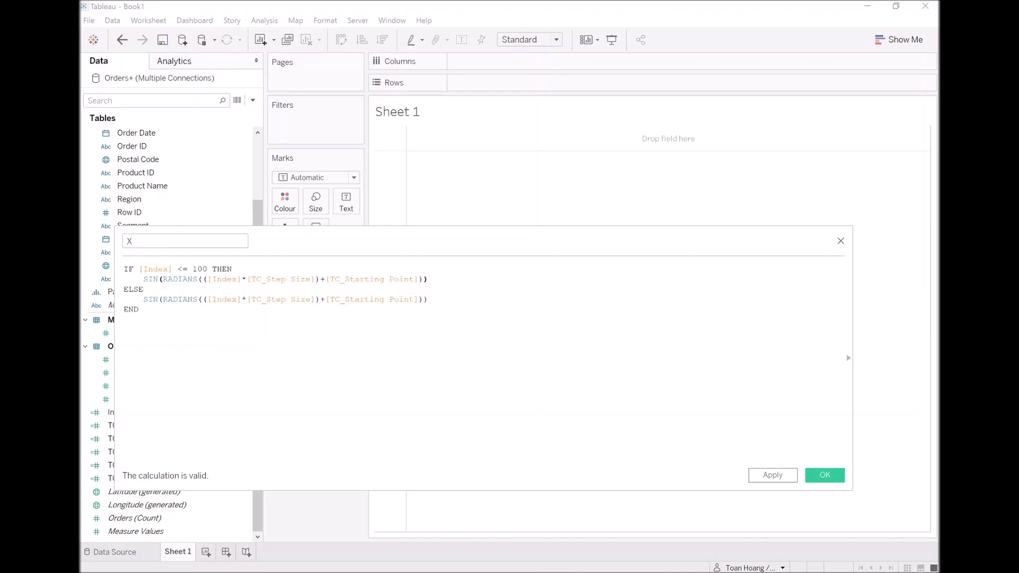
text(* tc)
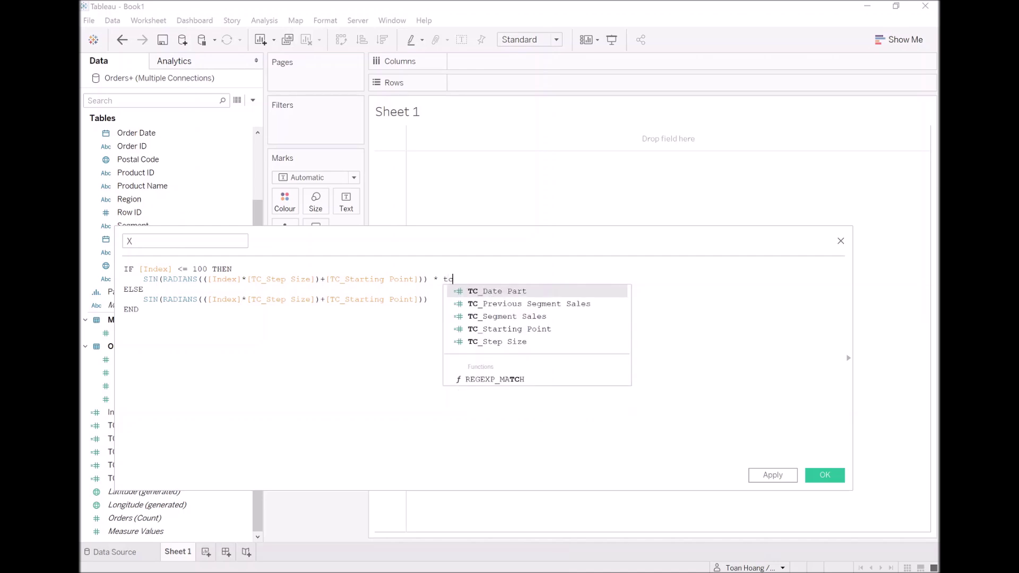
key(Down)
key(Return)
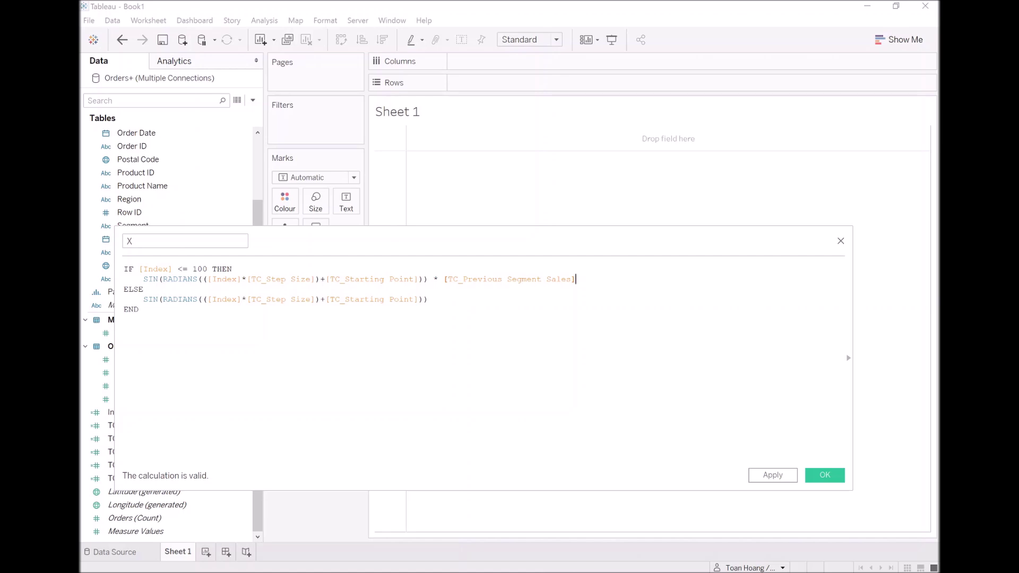
click(124, 289)
Change the ELSE branch's Index to (201-[Index]).
click(231, 300)
key(Left)
key(Left)
key(Left)
key(Left)
text(()
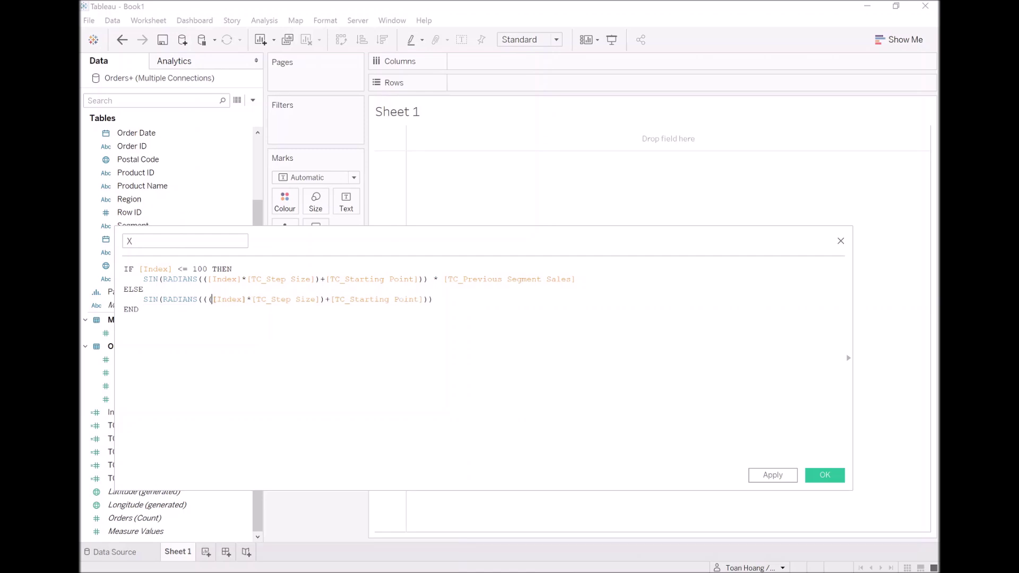
text(201-)
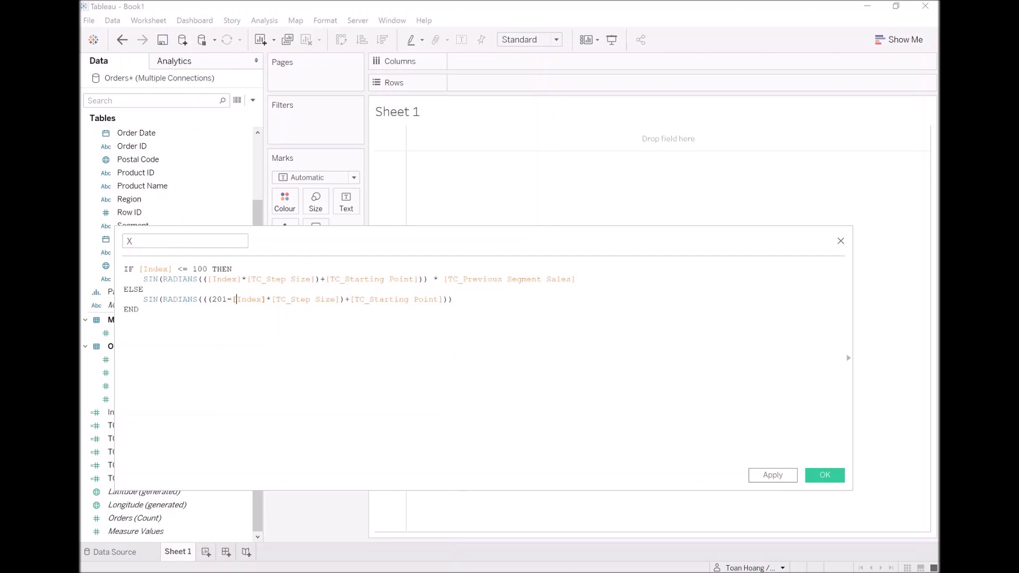
key(Right)
key(Right)
key(Right)
key(Right)
key(Right)
key(Right)
key(Right)
text())
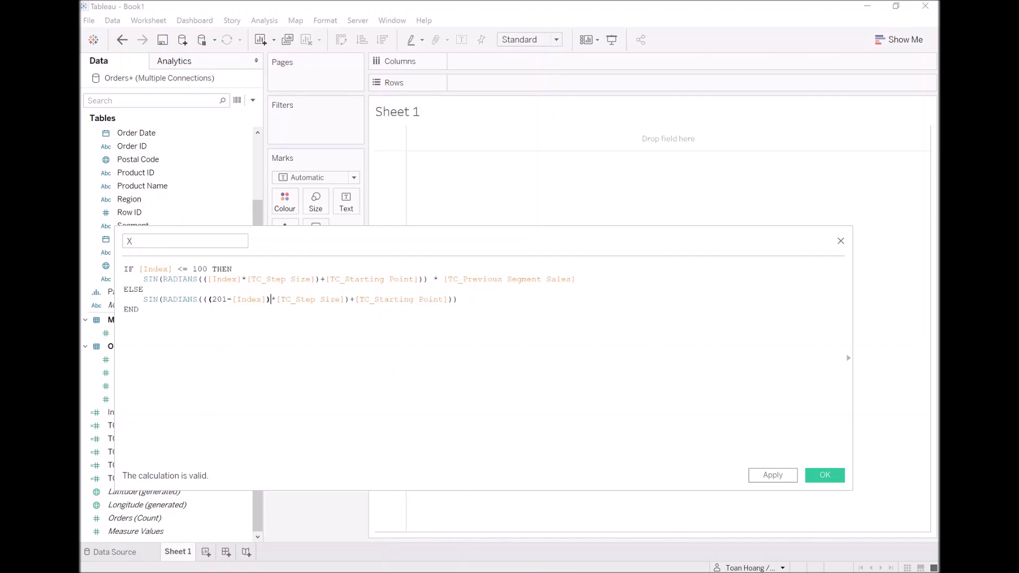
Multiply the ELSE line by ([TC_Segment Sales]+[TC_Previous Segment Sales]) and save X.
click(275, 299)
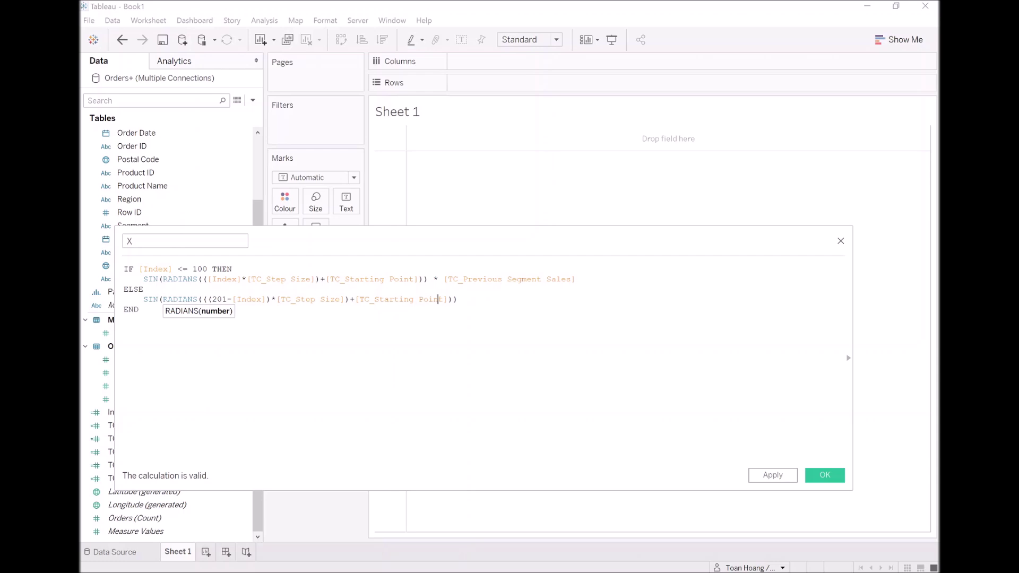
click(448, 299)
key(End)
text(*)
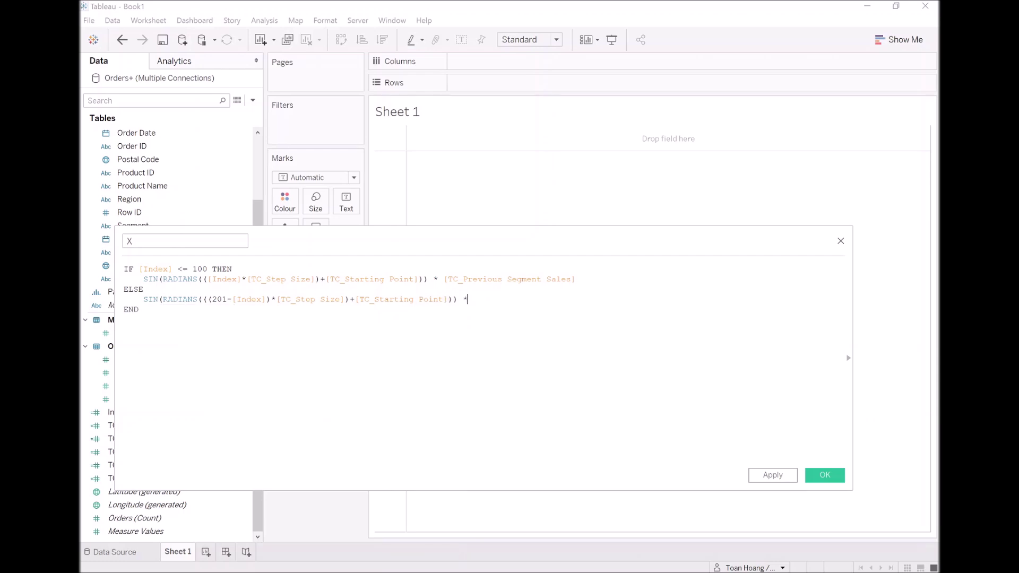
text( (tc)
key(Down)
key(Down)
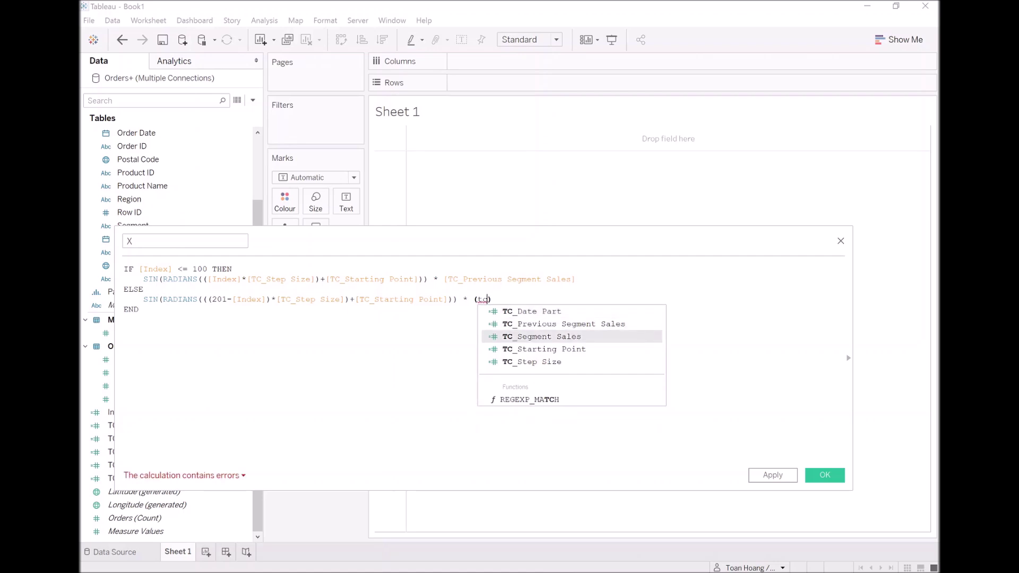
key(Return)
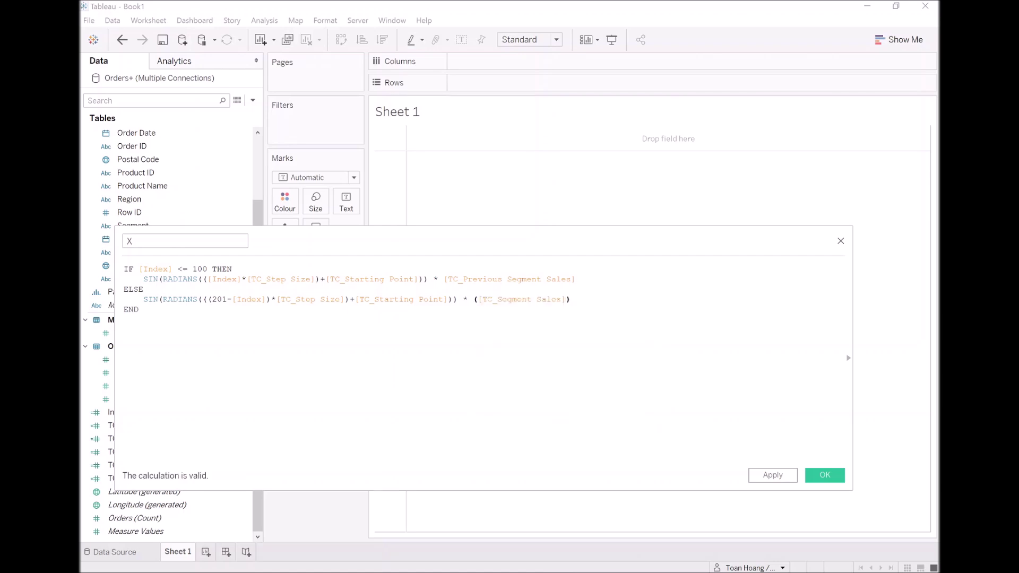
text(+tc)
key(Down)
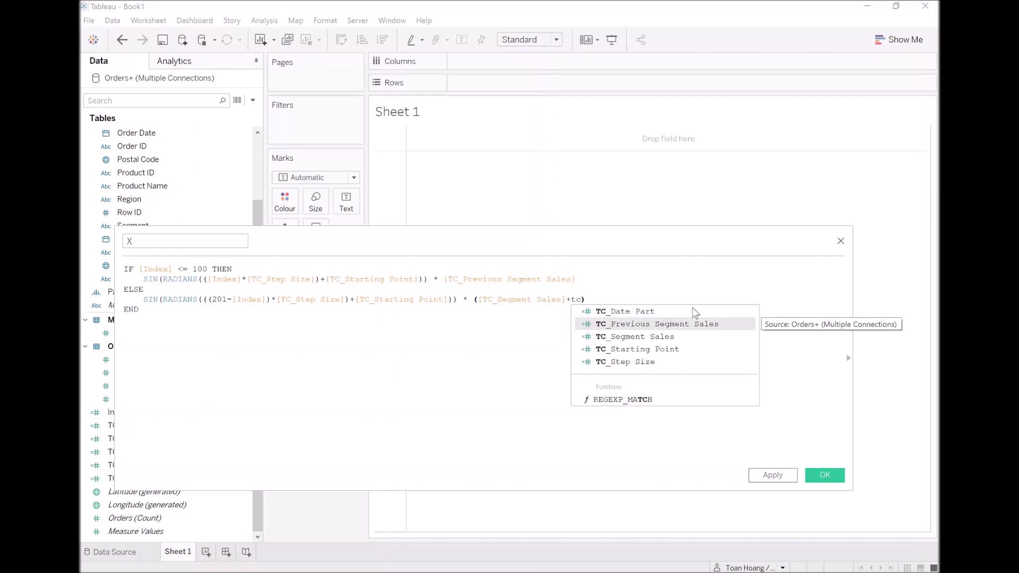
key(Return)
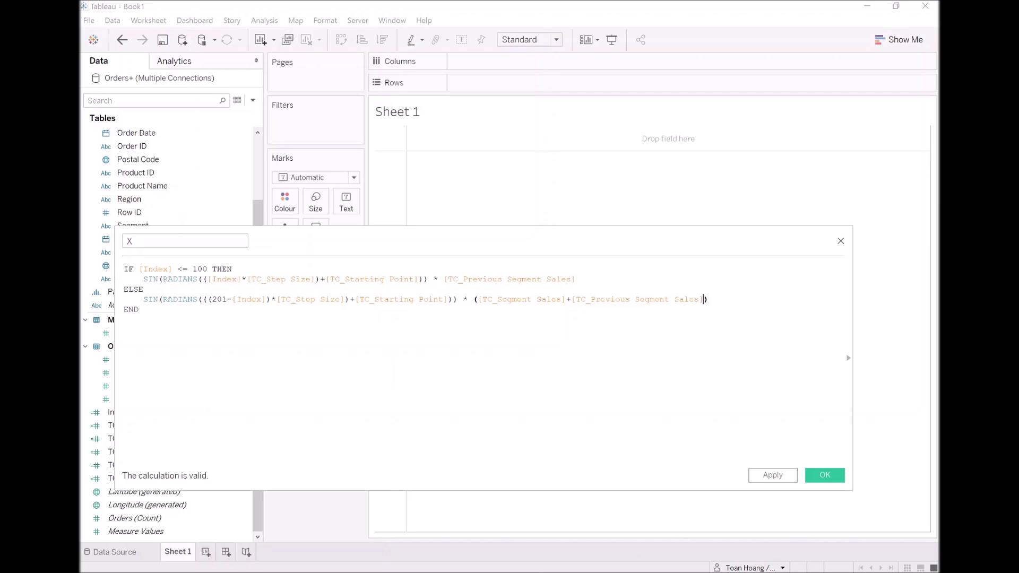
click(823, 476)
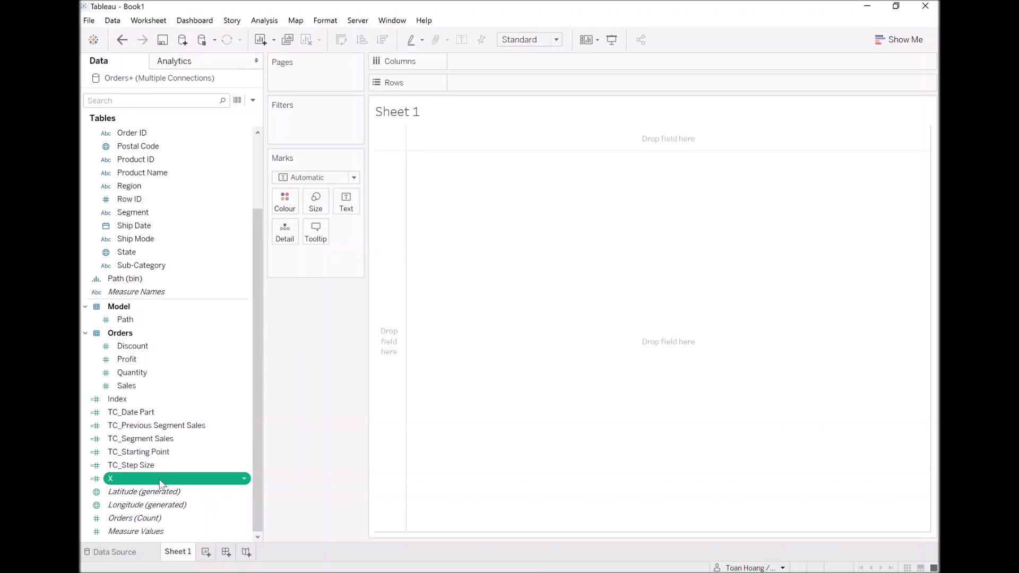
Duplicate the X field and rename the copy to Y.
right_click(161, 484)
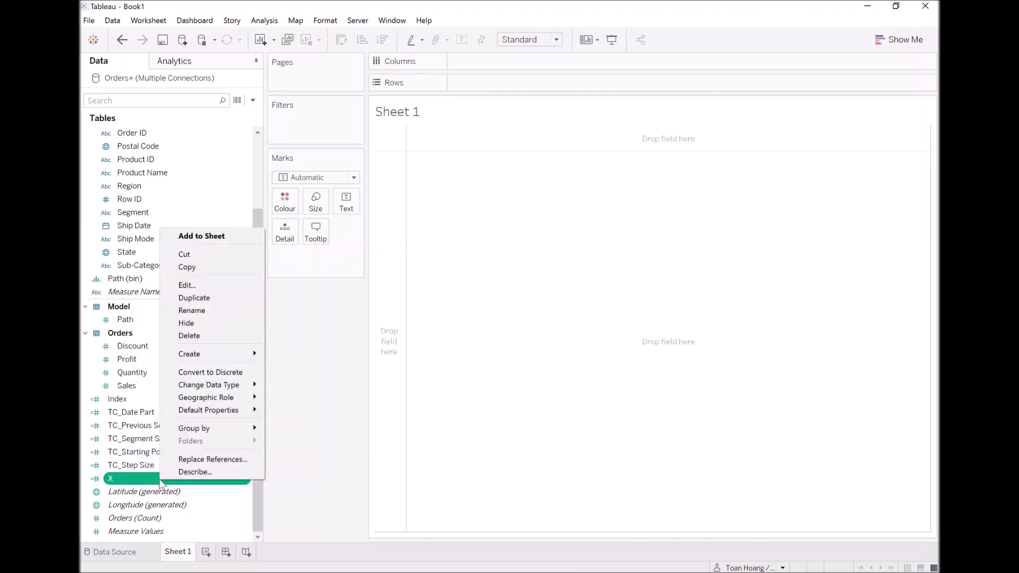
click(211, 298)
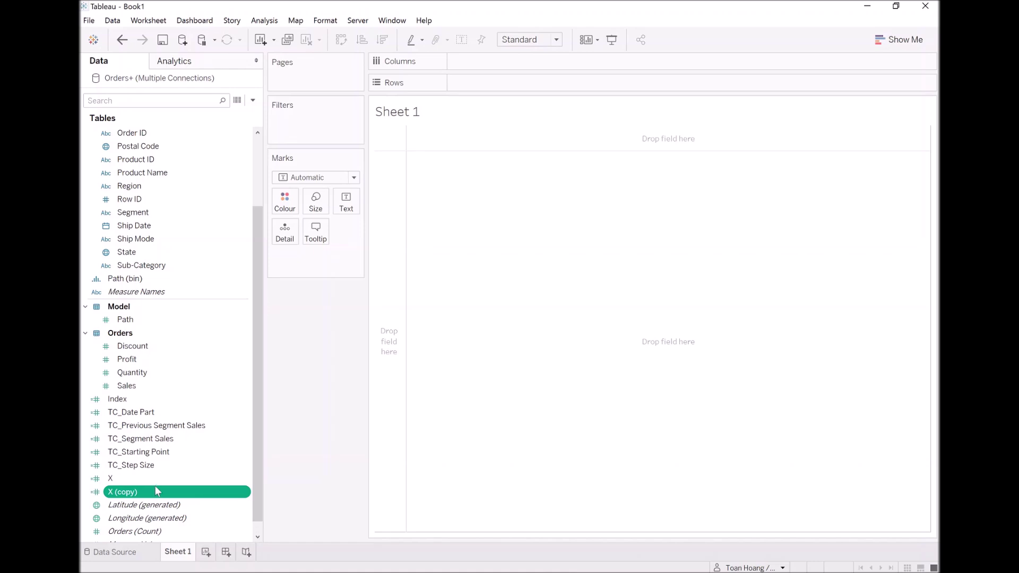
right_click(152, 498)
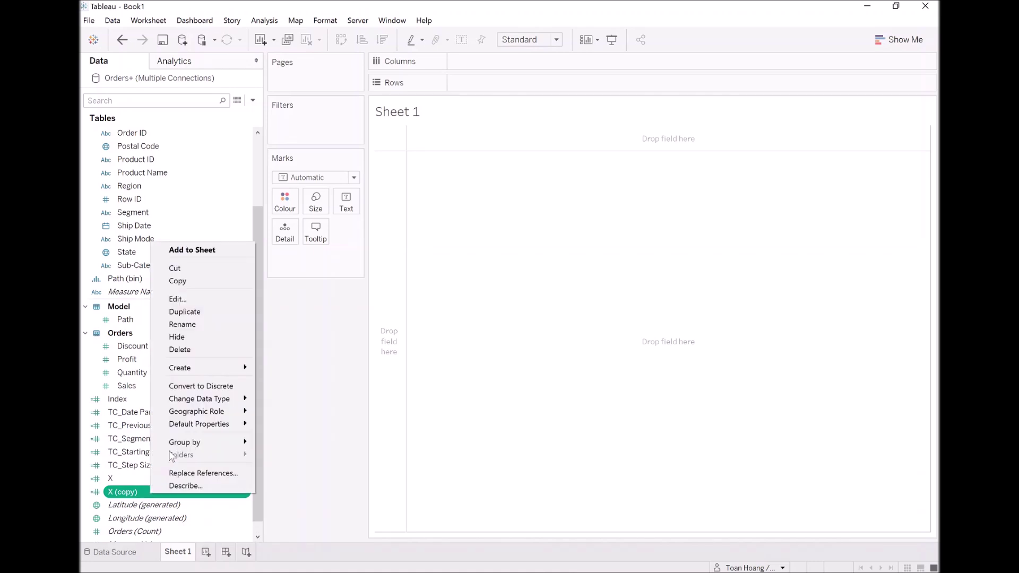
click(203, 297)
triple_click(181, 241)
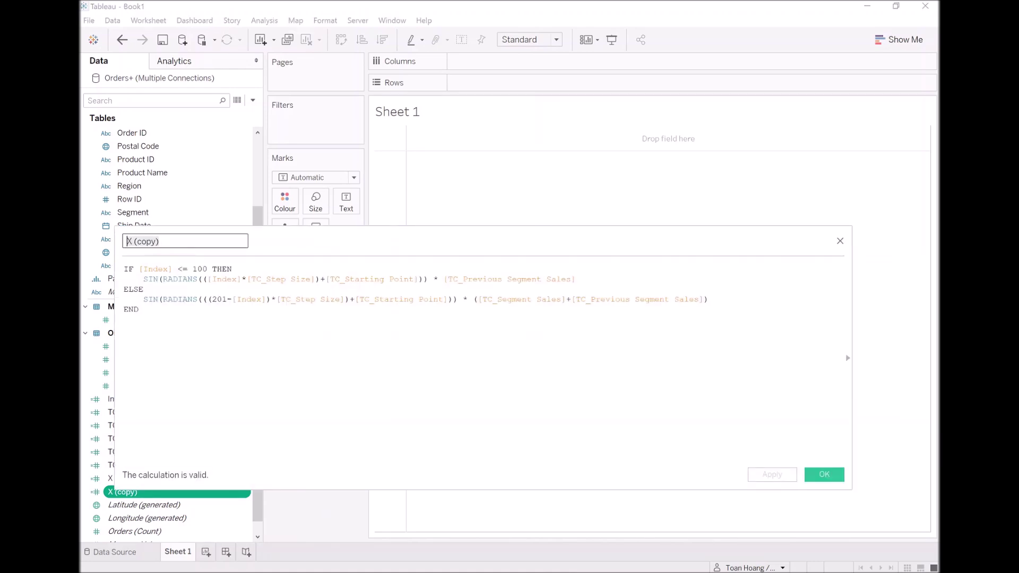
text(Y)
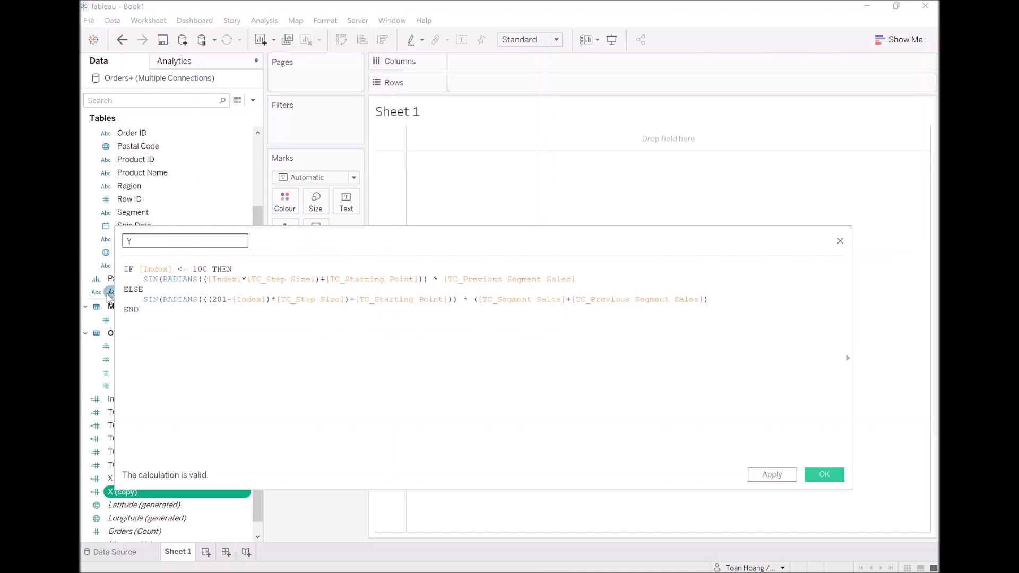
Replace both SIN functions in Y with COS and save it.
double_click(150, 279)
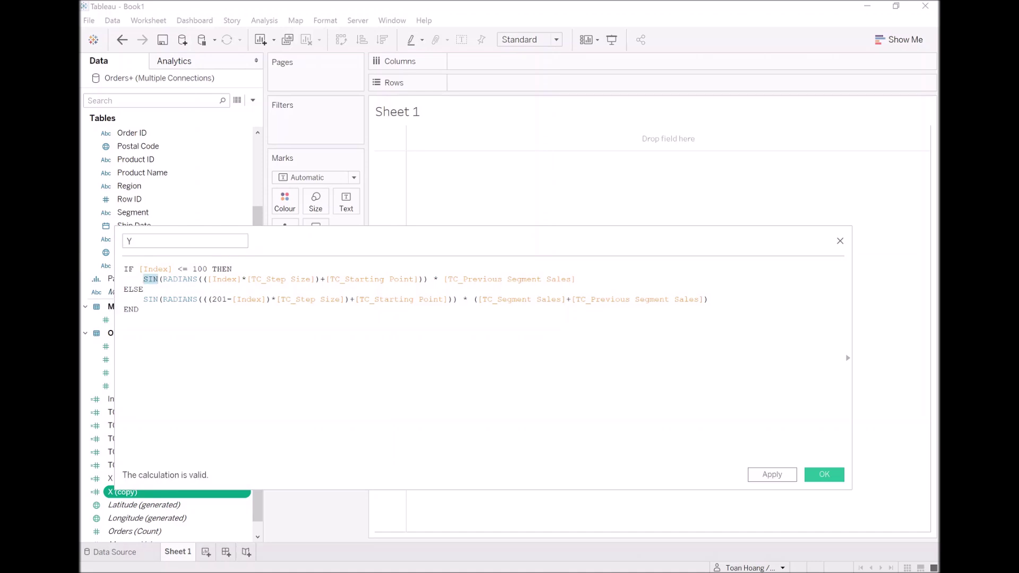
text(COS)
key(Escape)
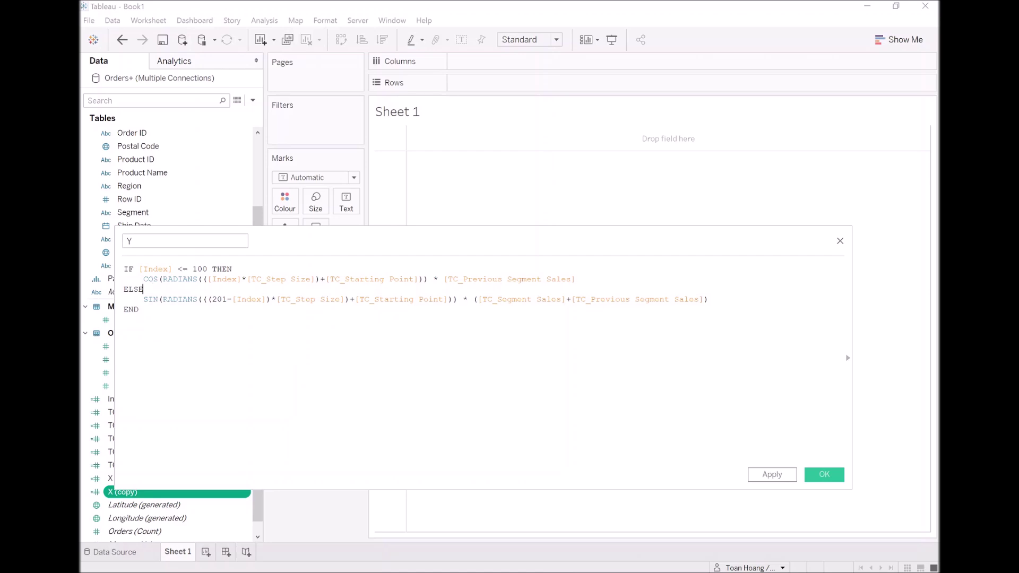
double_click(145, 299)
text(COS)
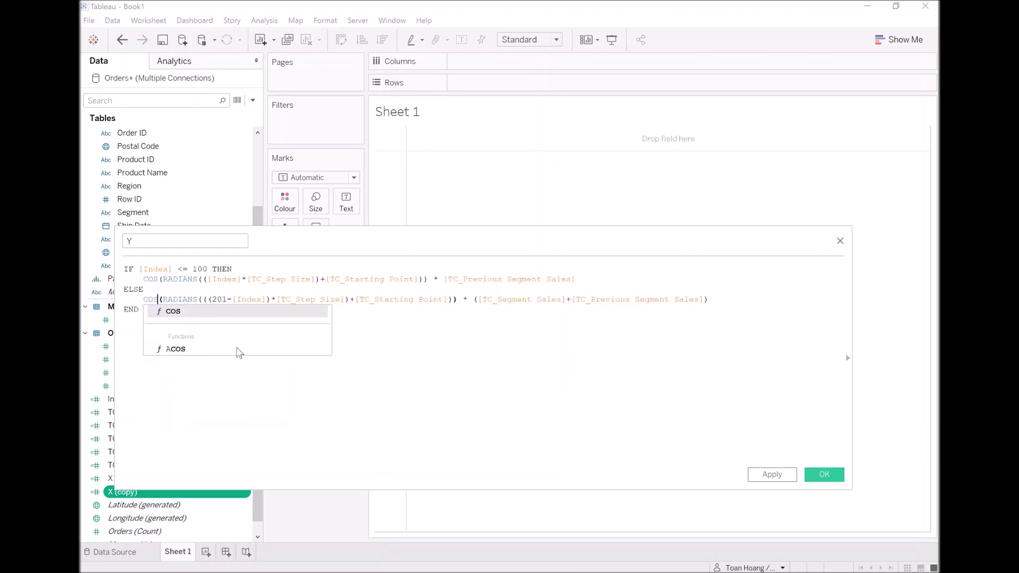
click(250, 353)
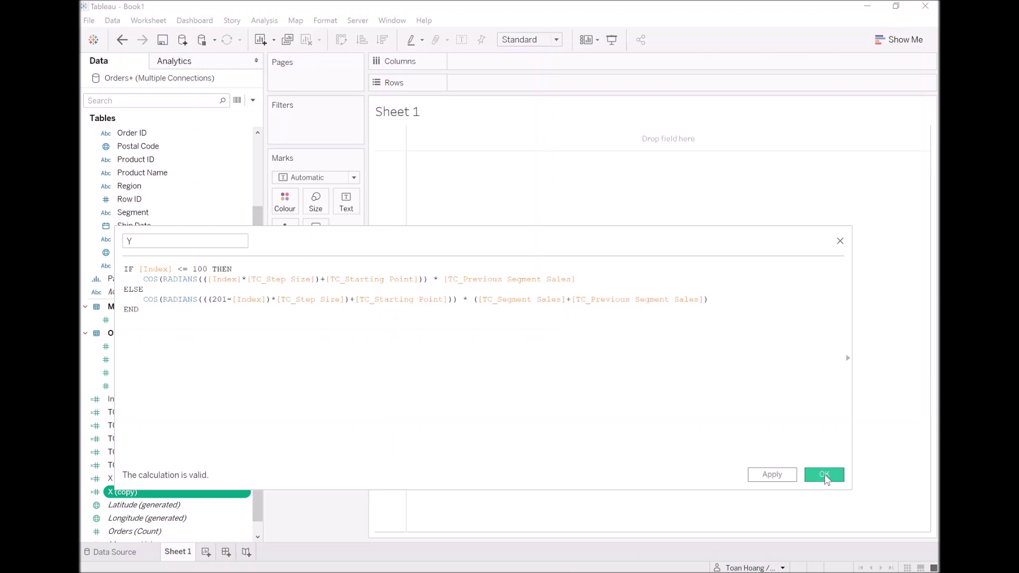
click(824, 475)
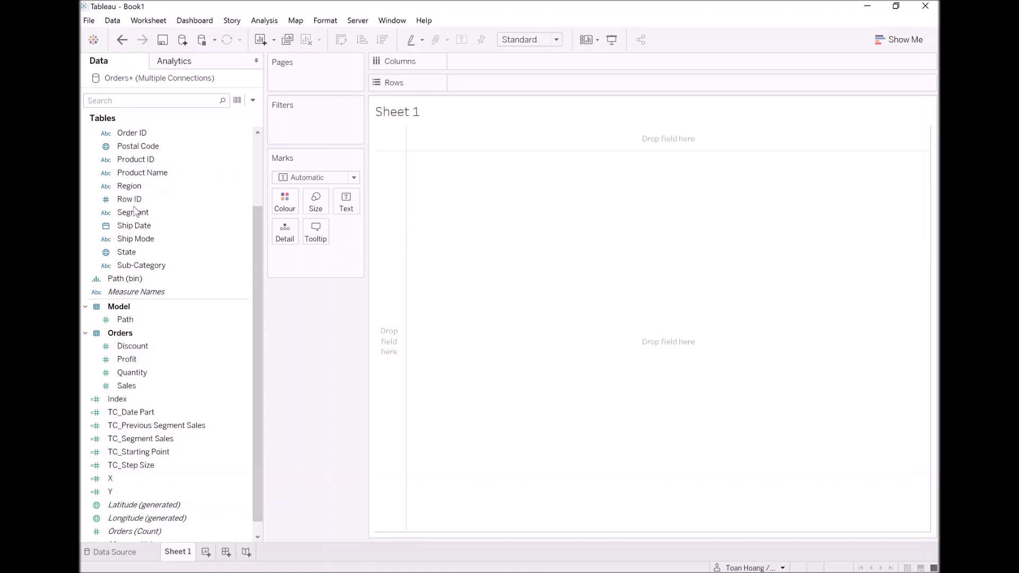
Colour marks by Segment and add MONTH(Order Date) to Detail, giving 36 marks.
drag(134, 215, 285, 202)
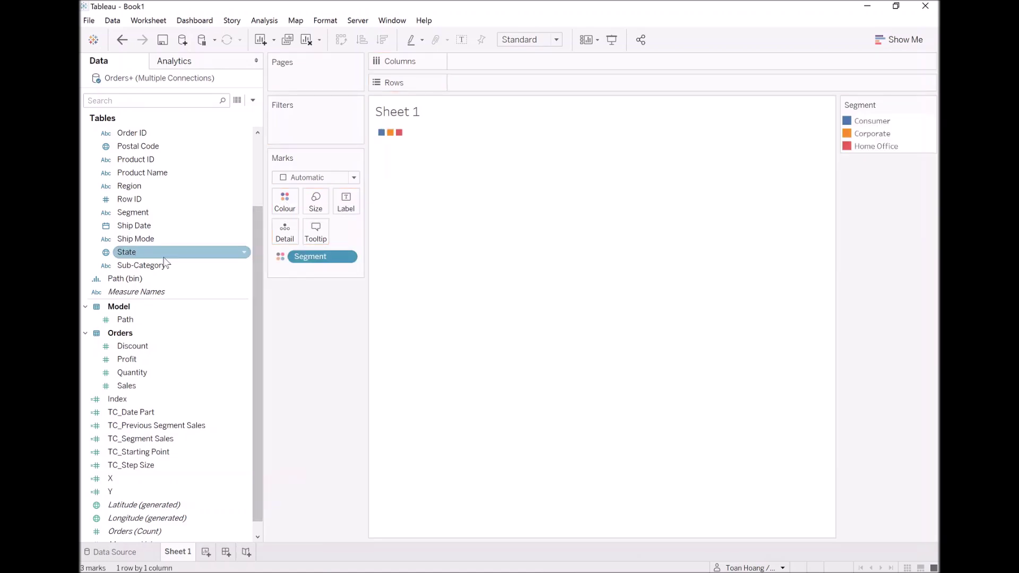
scroll(180, 388, down, 1)
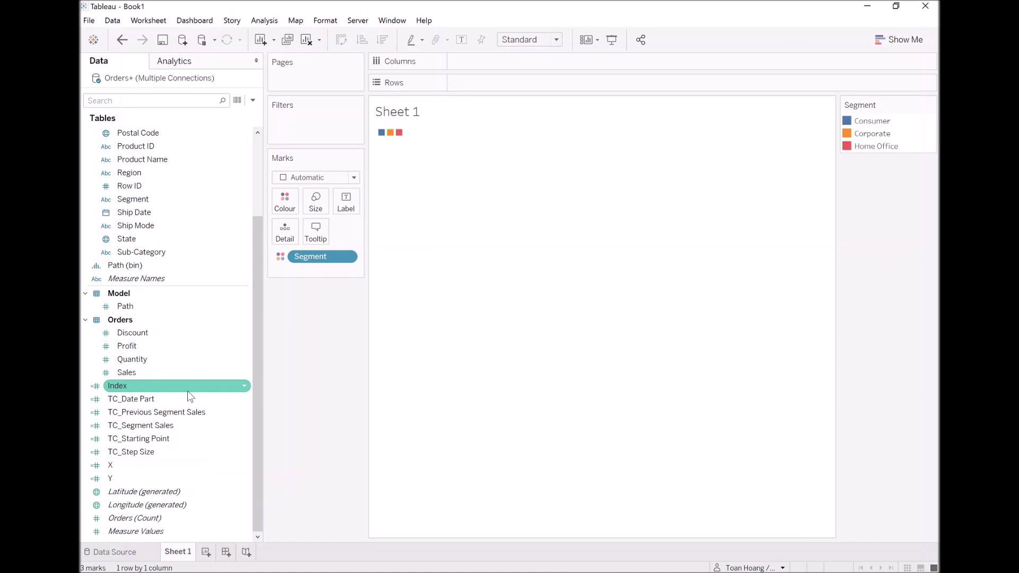
scroll(189, 394, up, 8)
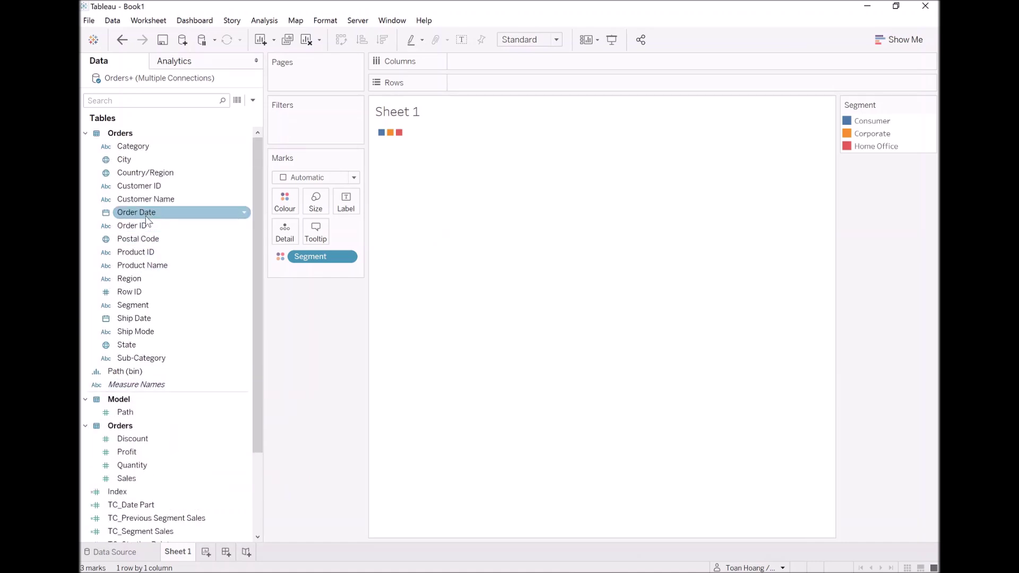
drag(142, 212, 285, 231)
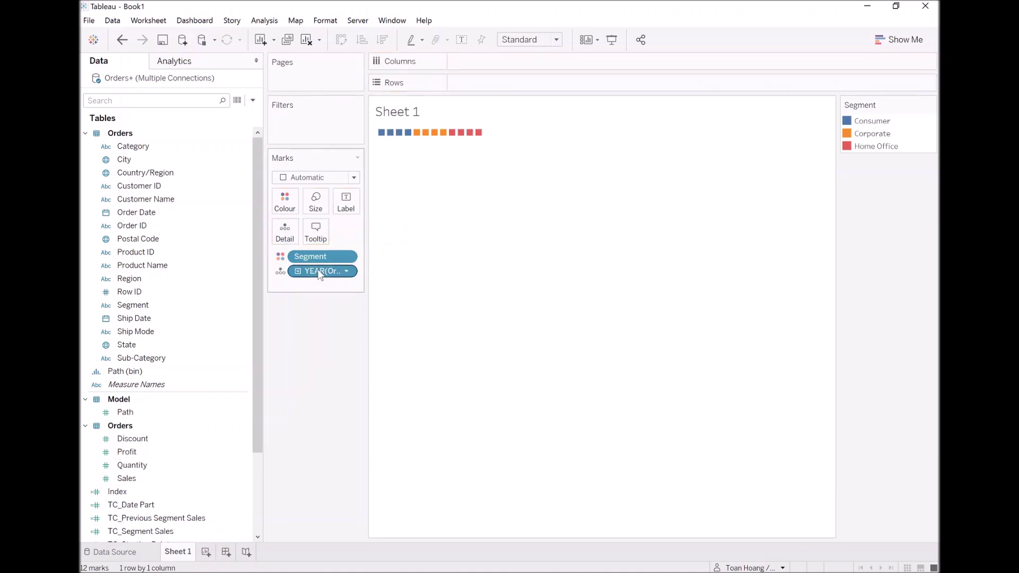
click(318, 271)
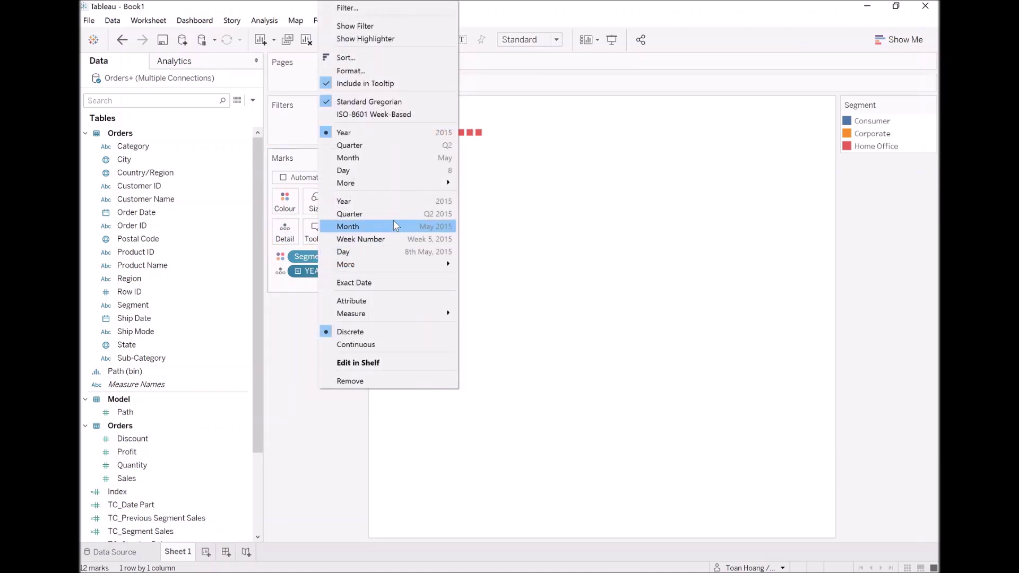
click(406, 158)
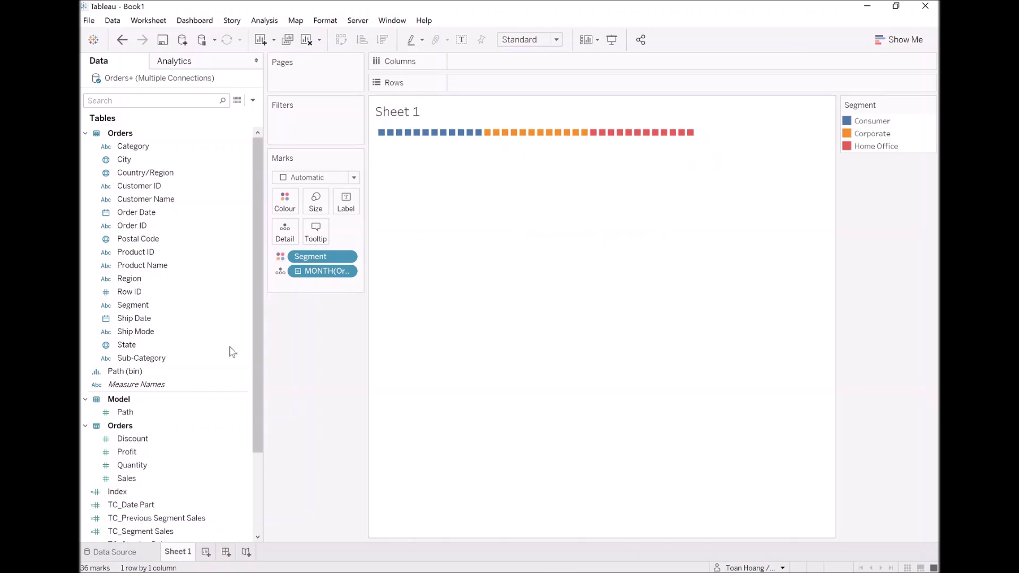
scroll(149, 427, down, 3)
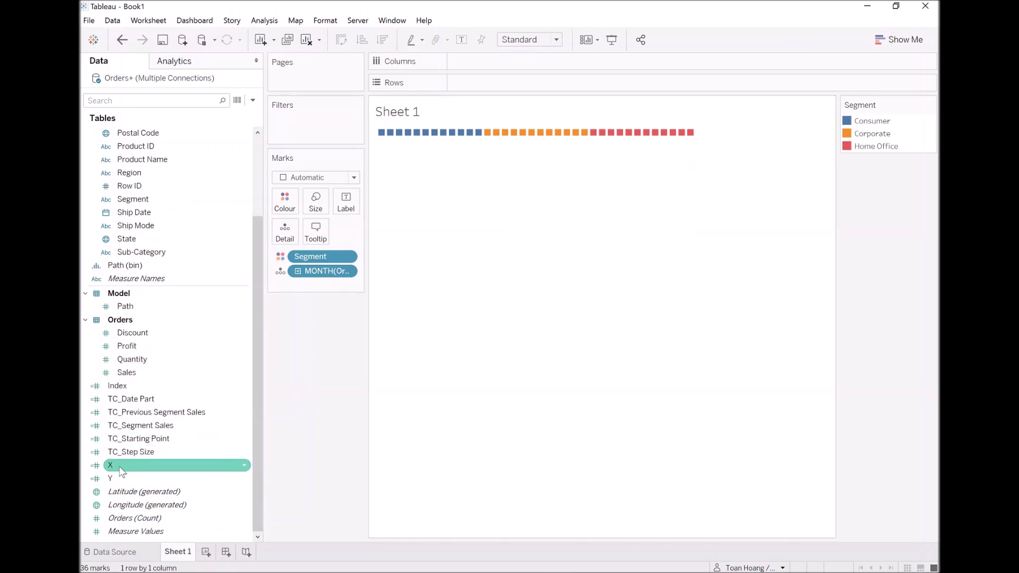
Put X on Columns, and Y plus Path (bin) on Rows.
drag(121, 471, 493, 68)
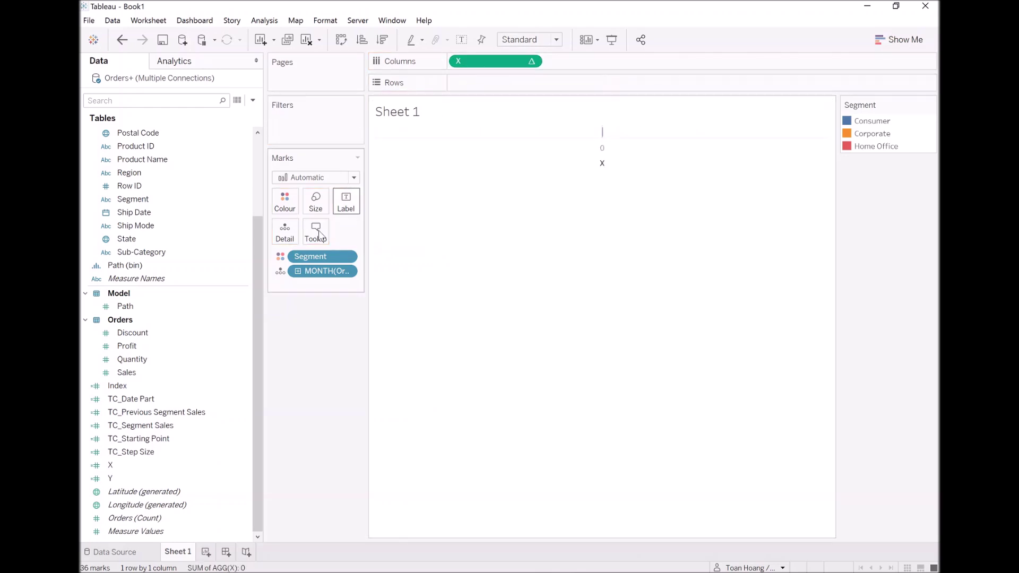
drag(132, 481, 466, 85)
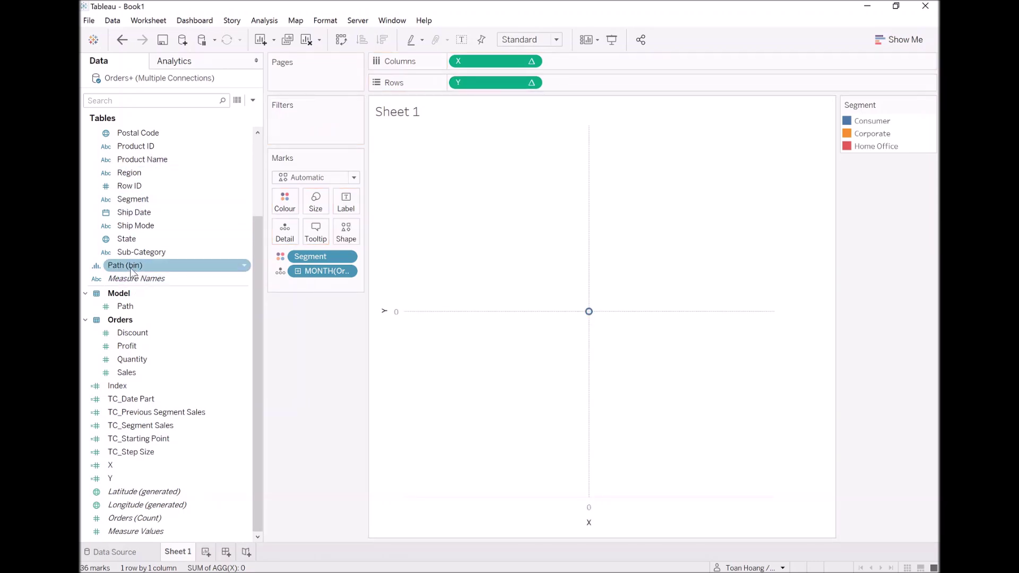
mouse_move(129, 266)
mouse_down()
mouse_move(276, 206)
mouse_move(466, 84)
mouse_up()
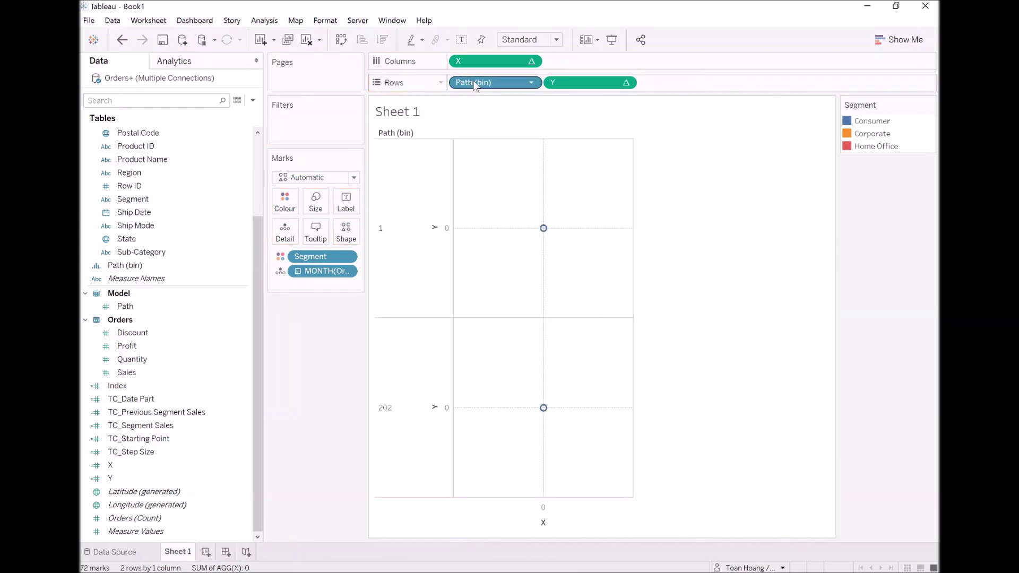
right_click(473, 84)
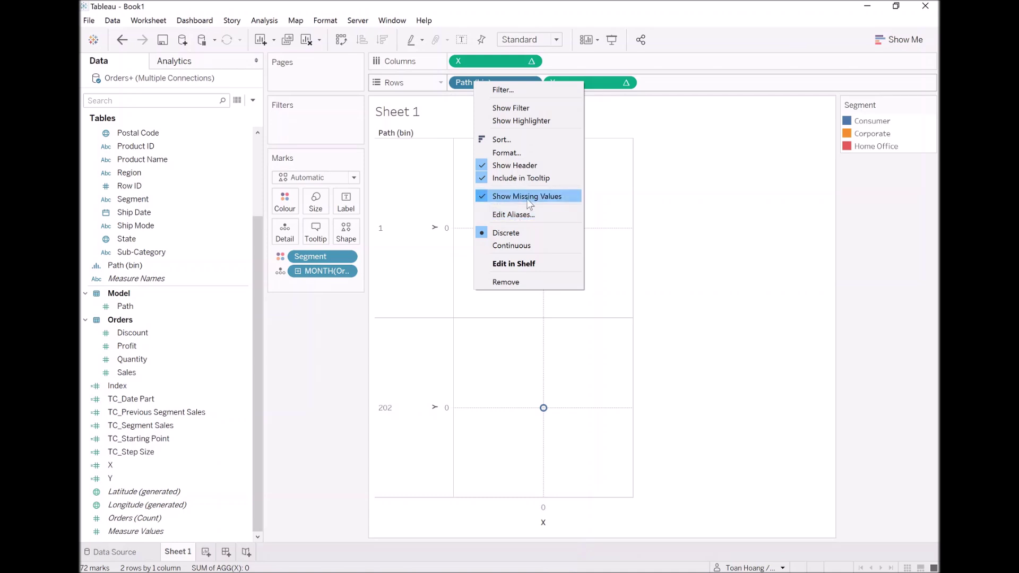
click(315, 353)
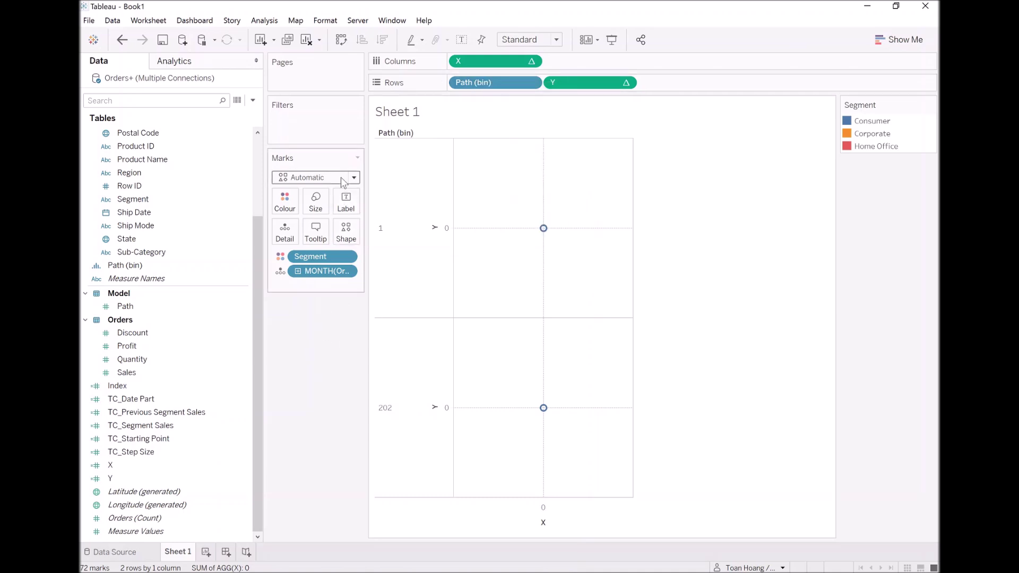
Set the mark type to Polygon and use Path (bin) as the path.
click(314, 179)
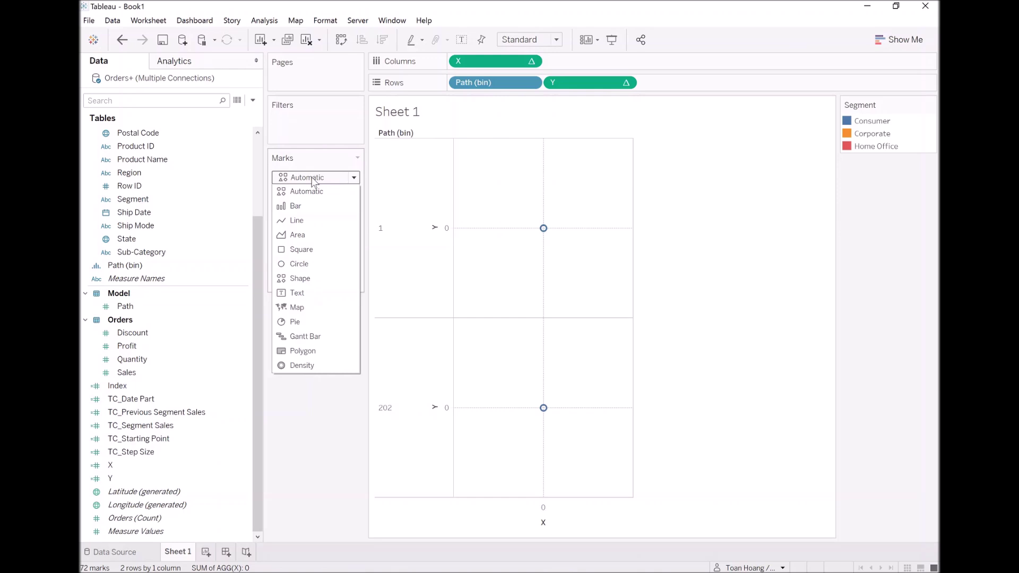
click(321, 353)
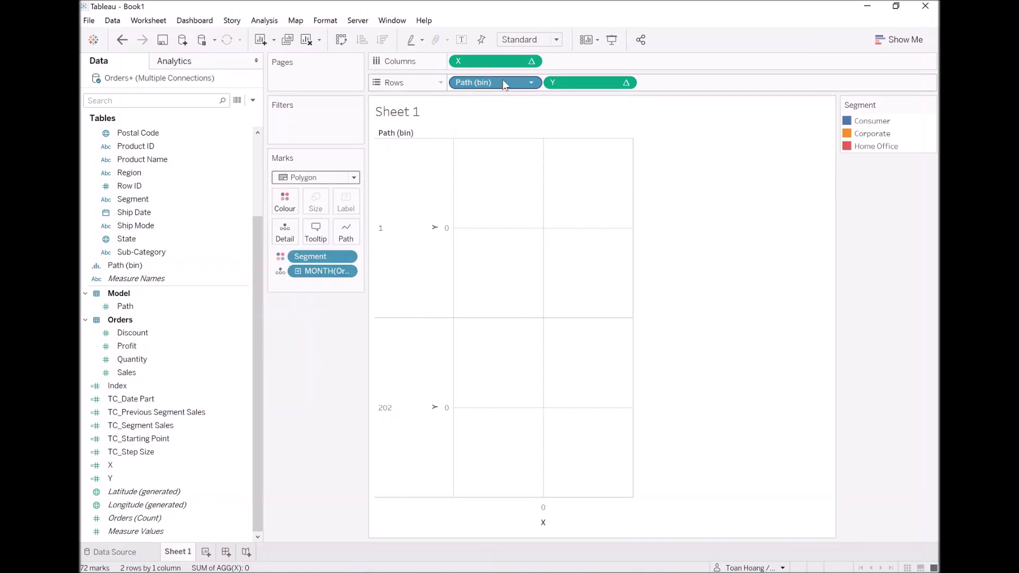
drag(507, 85, 346, 232)
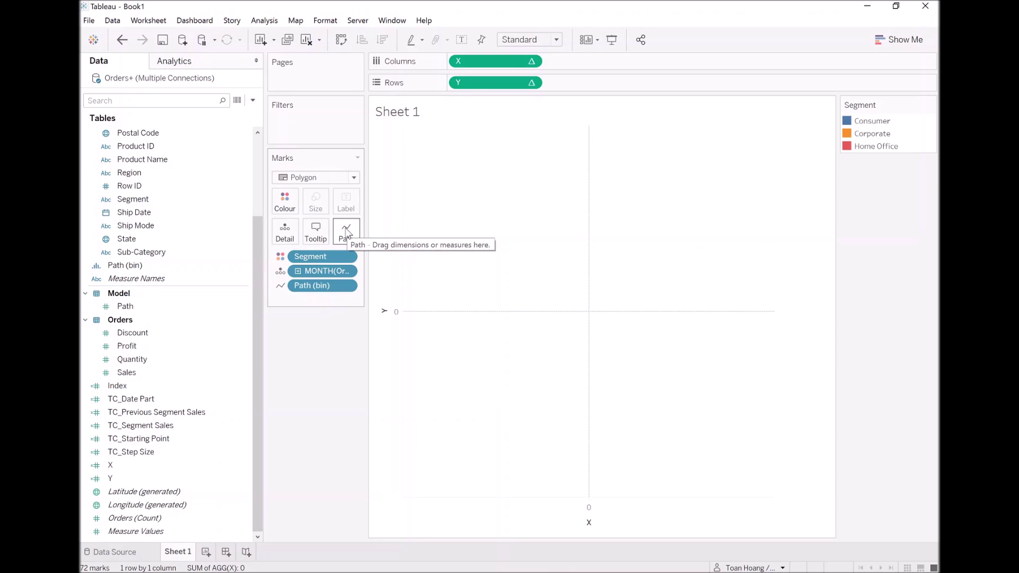
Set Compute Using to Path (bin) on X and Y so the polygons render.
right_click(483, 63)
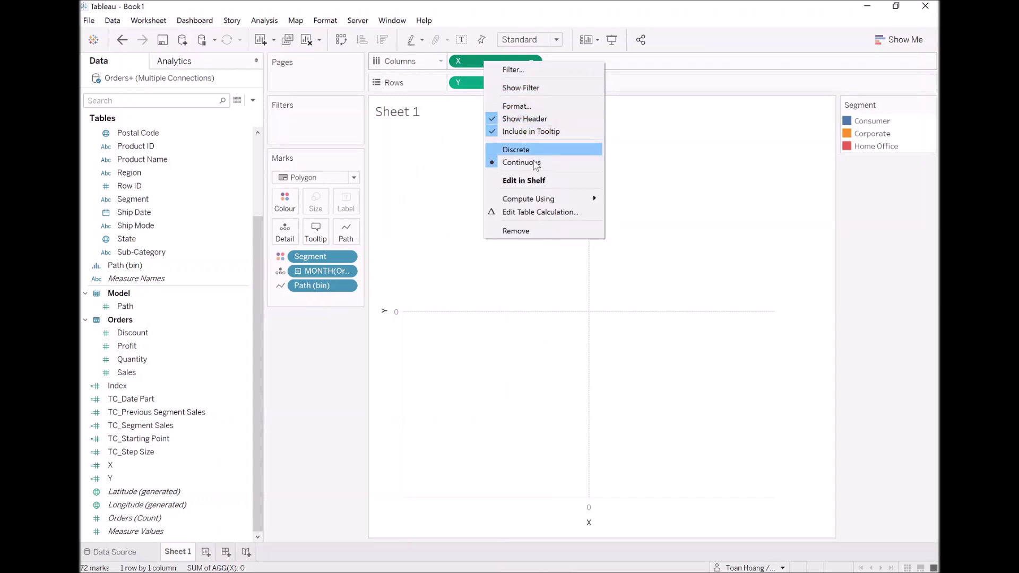
mouse_move(544, 197)
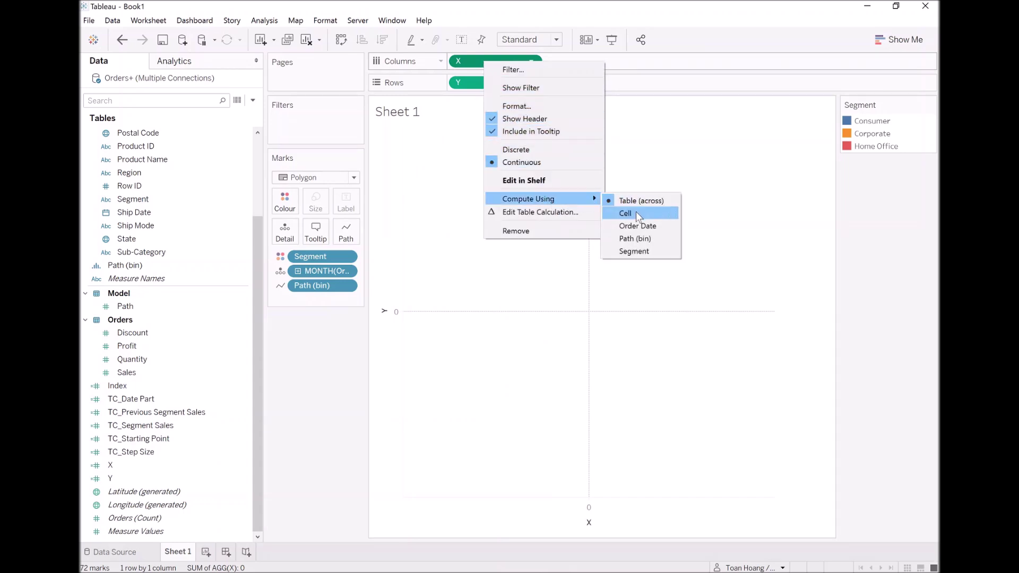
click(643, 240)
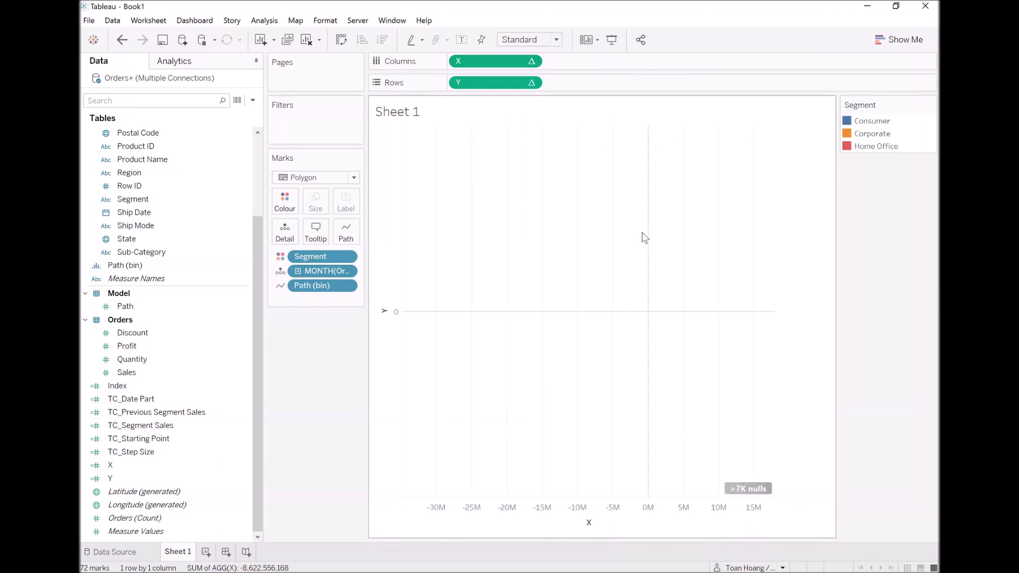
right_click(494, 86)
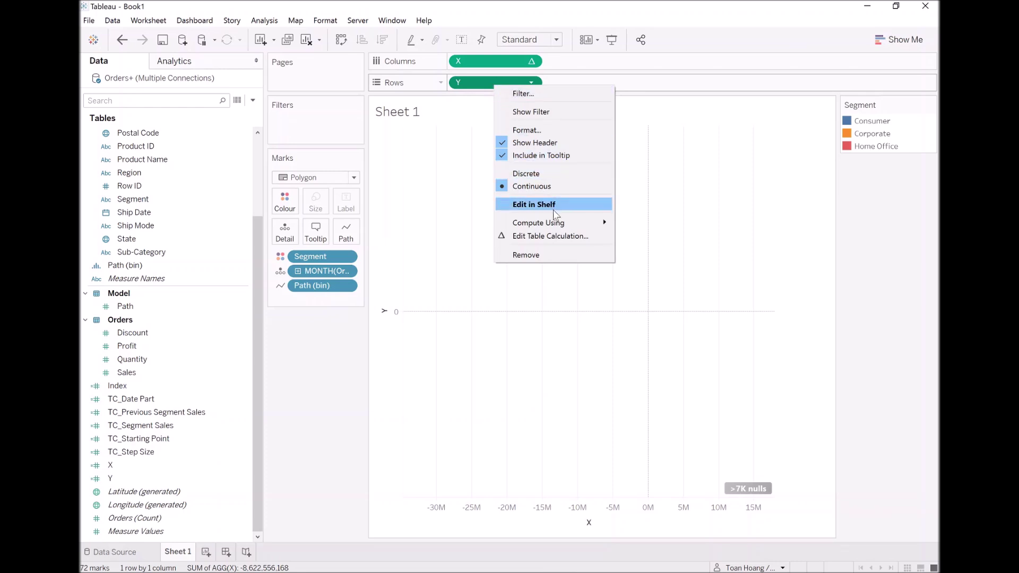
mouse_move(565, 221)
click(654, 254)
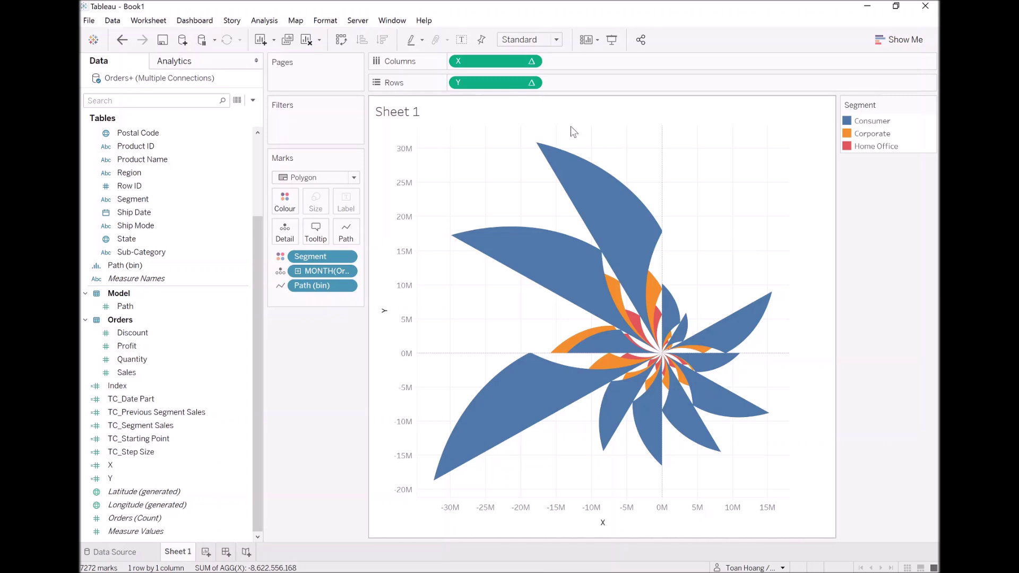
right_click(509, 65)
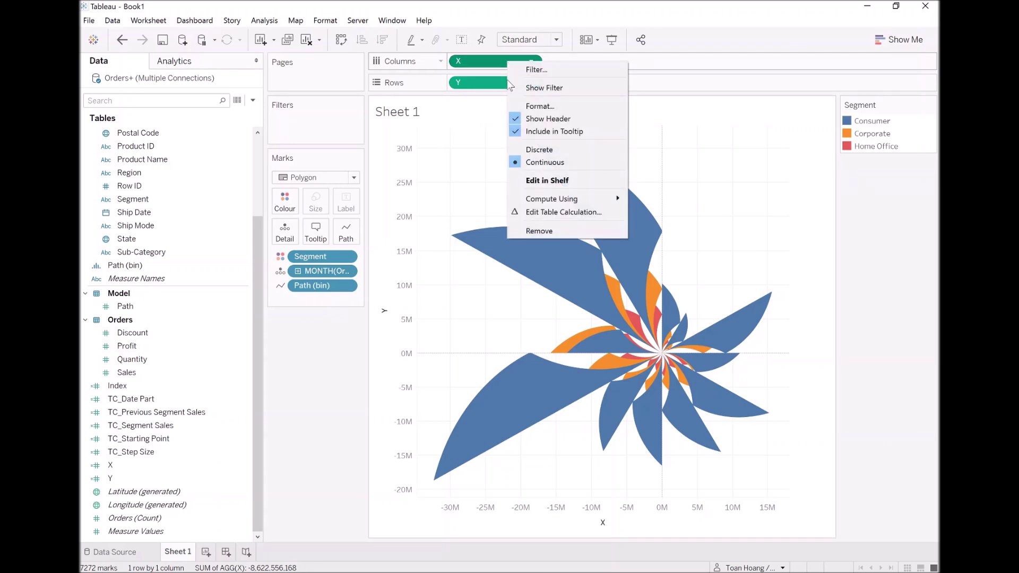
In X's table calculation, make the nested TC_Previous Segment Sales compute by Segment only.
click(563, 213)
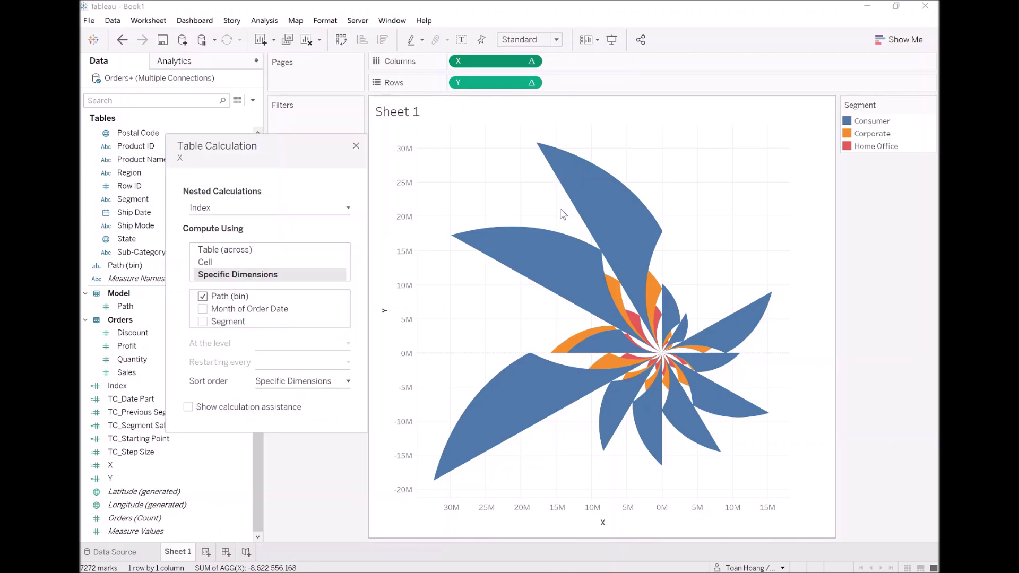
click(291, 209)
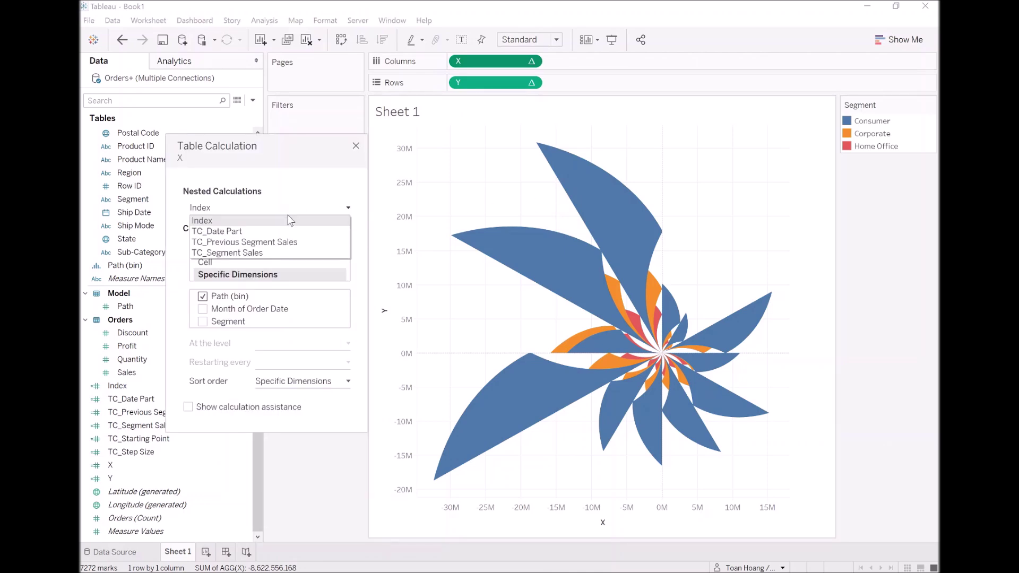
click(277, 242)
click(203, 296)
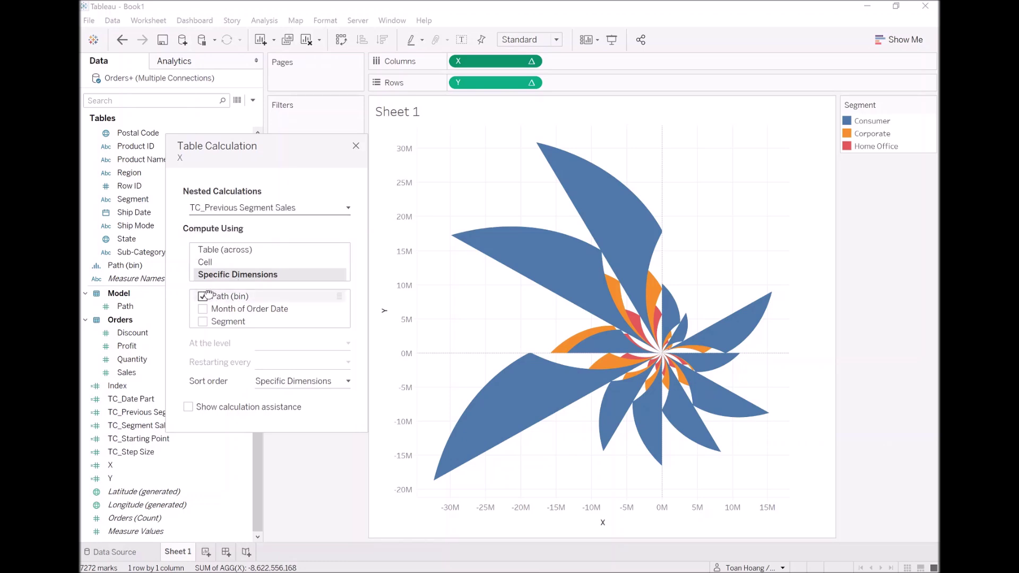
click(203, 309)
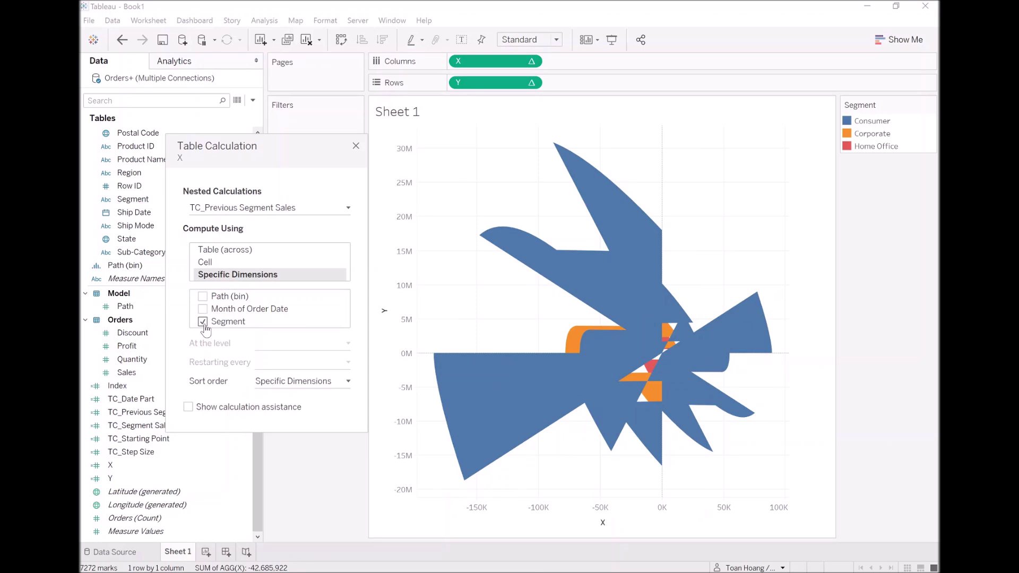
click(203, 322)
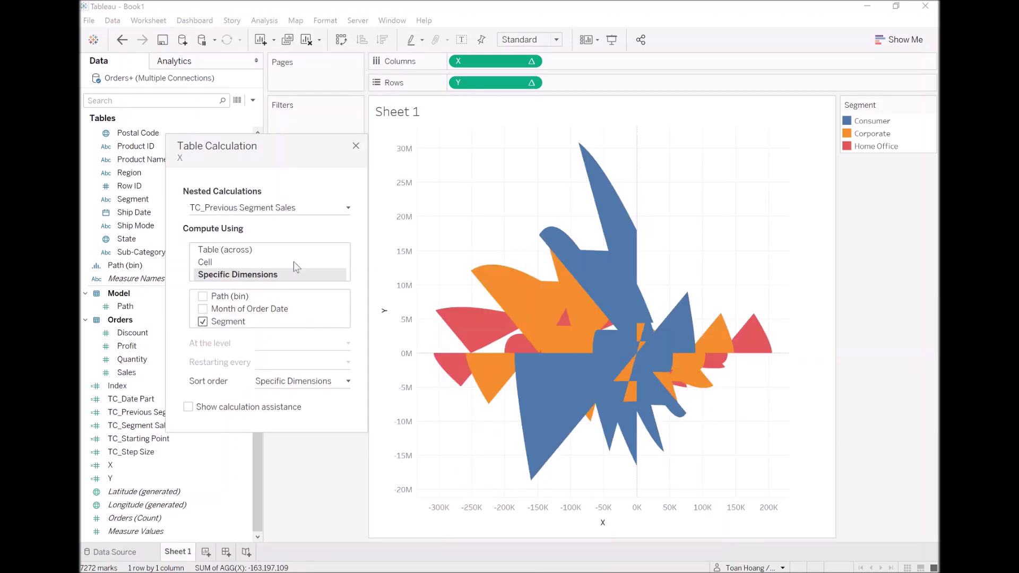
In Y's table calculation, make the nested TC_Previous Segment Sales compute by Segment only.
right_click(481, 87)
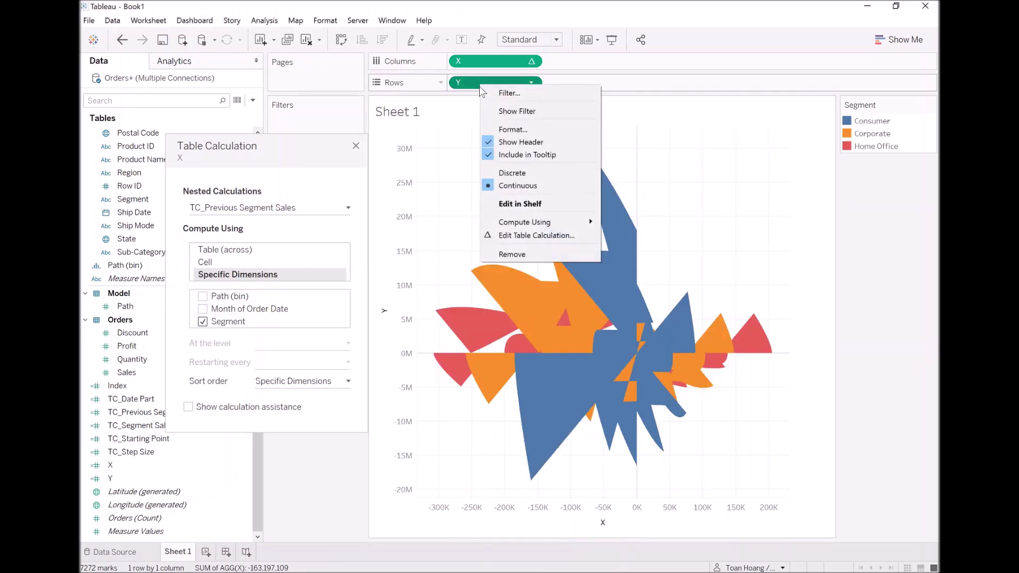
click(540, 235)
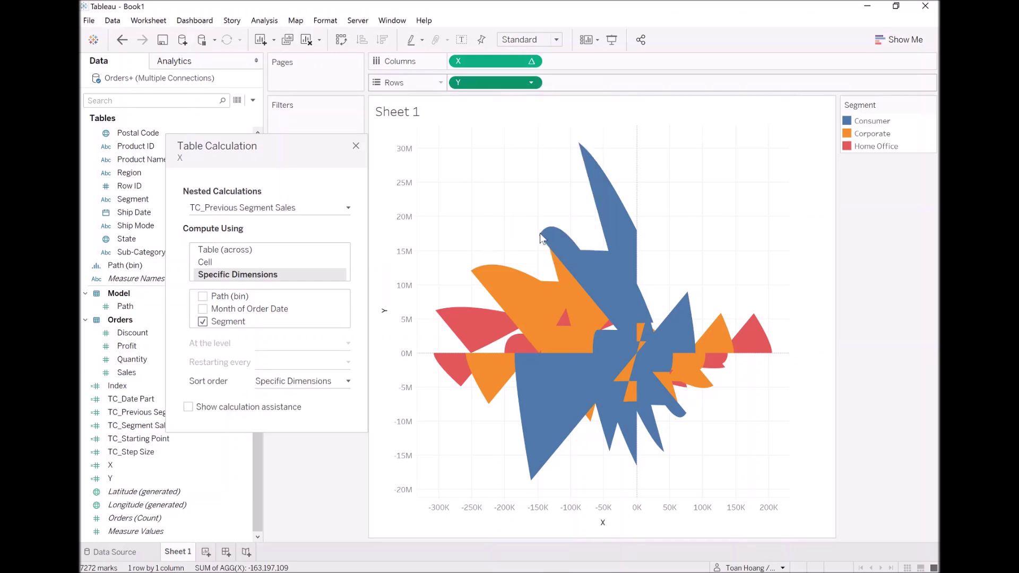
click(202, 296)
click(202, 296)
click(202, 322)
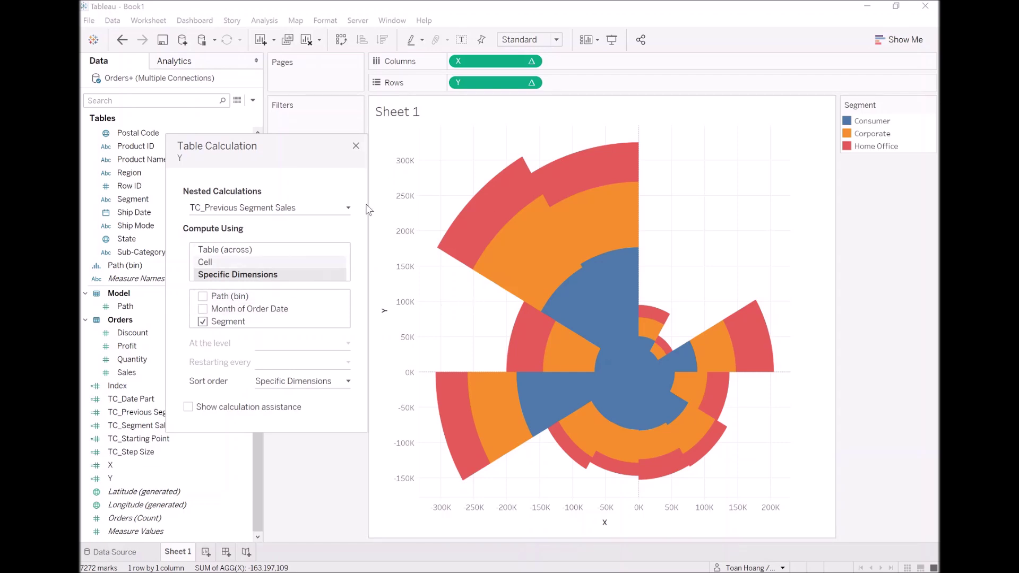
click(355, 146)
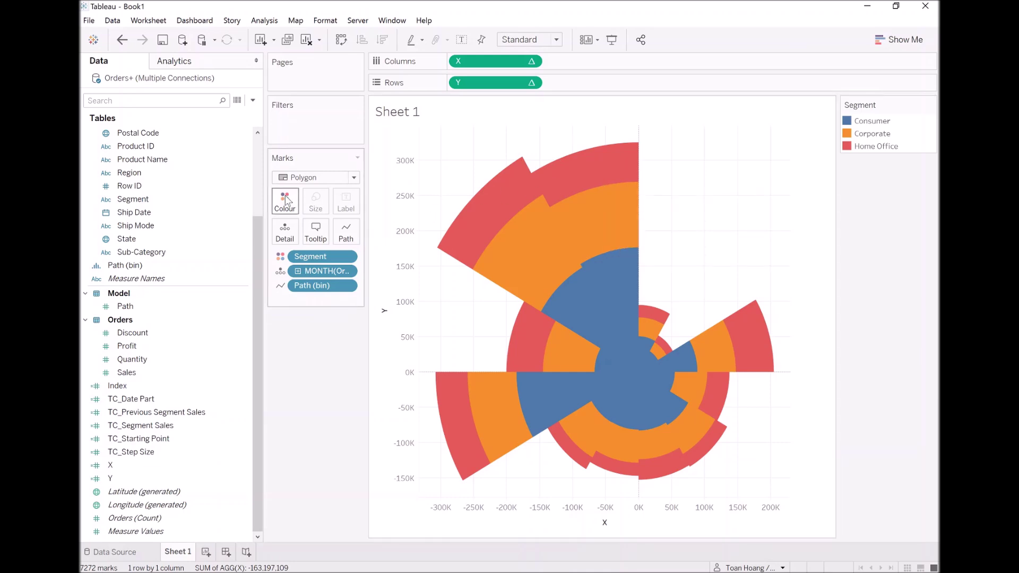
Hide the headers of both the Y and X axes.
right_click(400, 168)
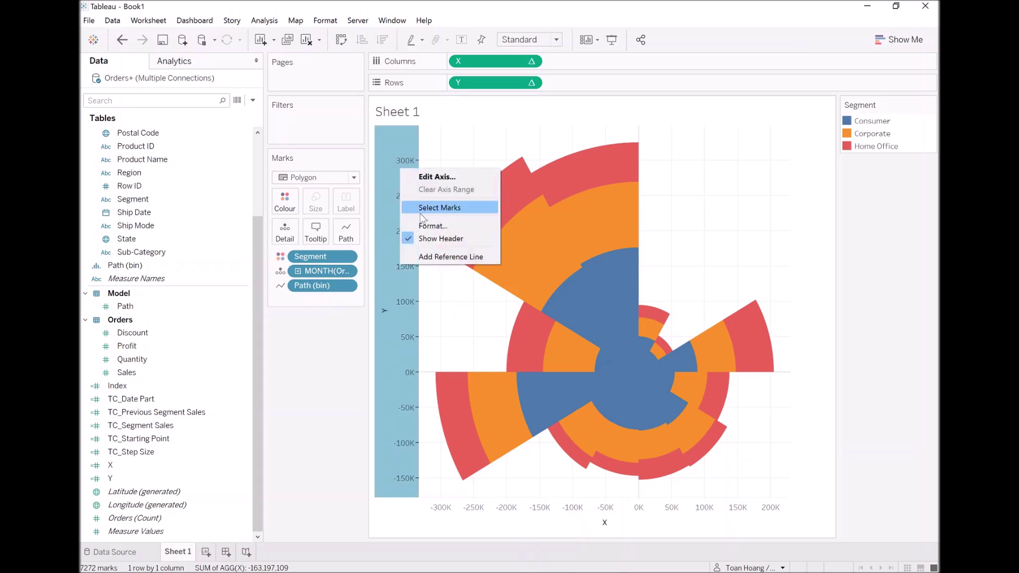
click(441, 240)
right_click(475, 513)
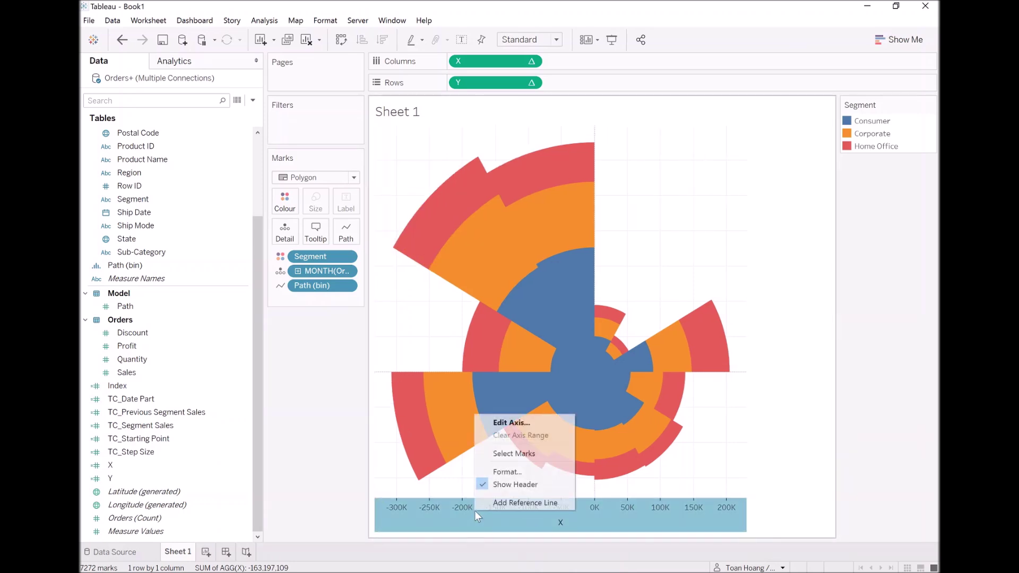
click(498, 483)
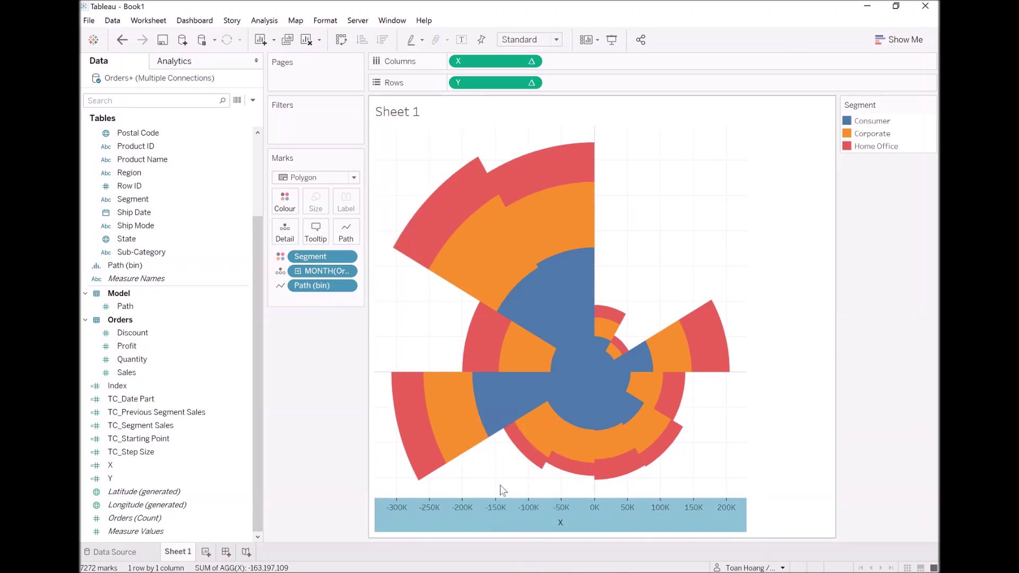
Give the wedges a white border colour.
click(287, 204)
click(333, 301)
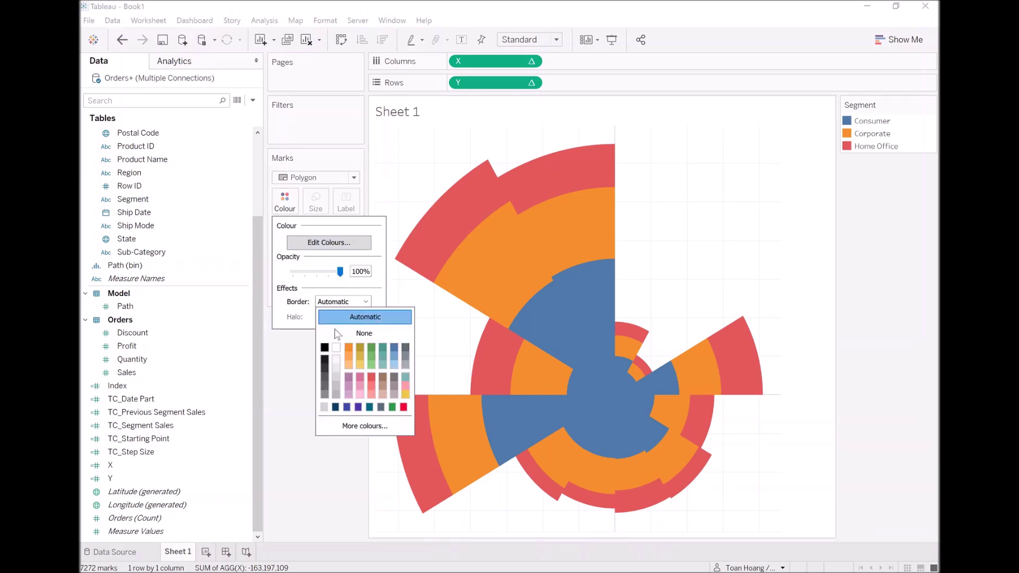
click(337, 347)
click(296, 380)
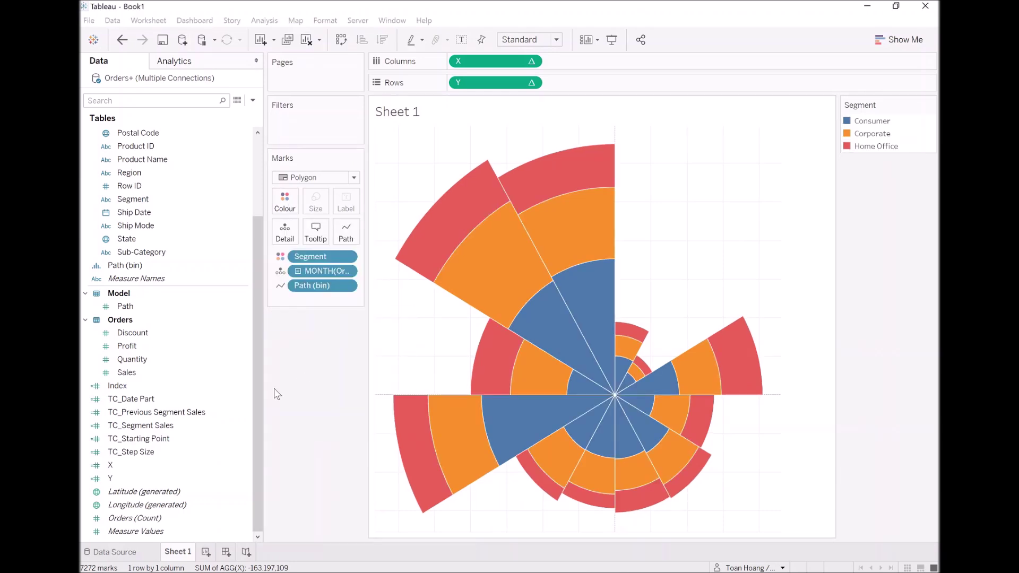
Set the sheet's grid lines and zero lines to None.
right_click(409, 144)
click(444, 212)
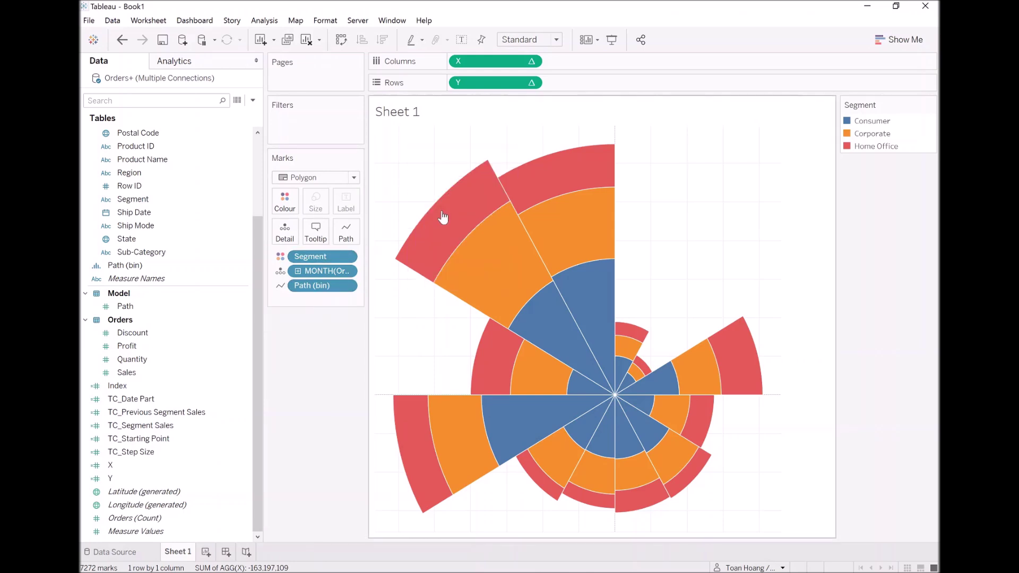
click(154, 82)
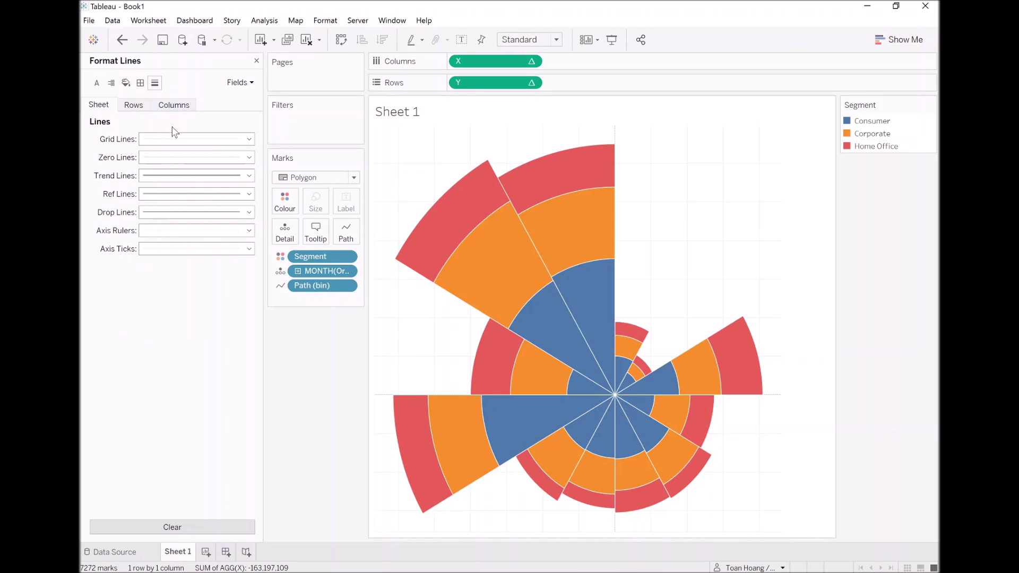
click(178, 139)
click(179, 157)
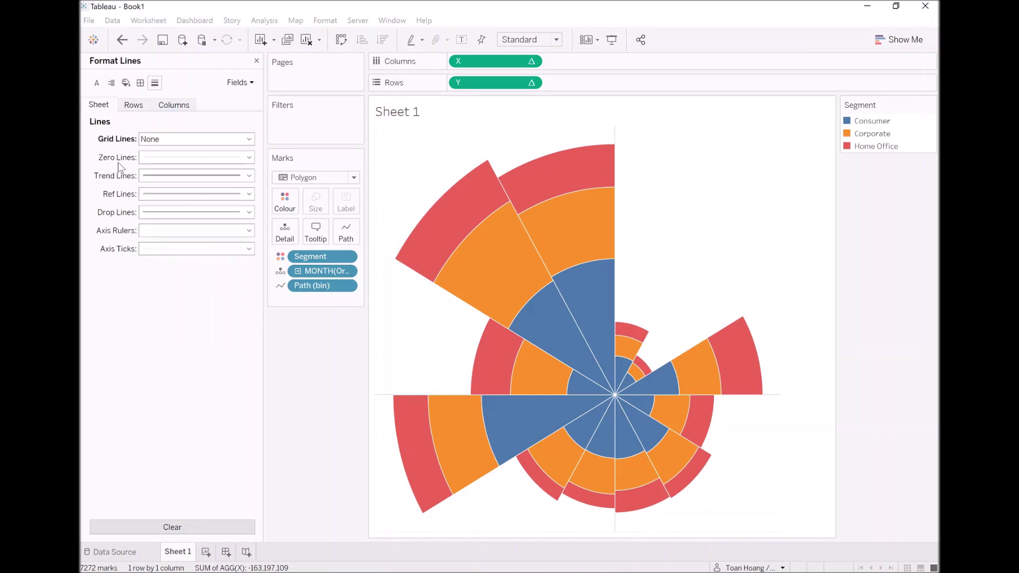
click(161, 159)
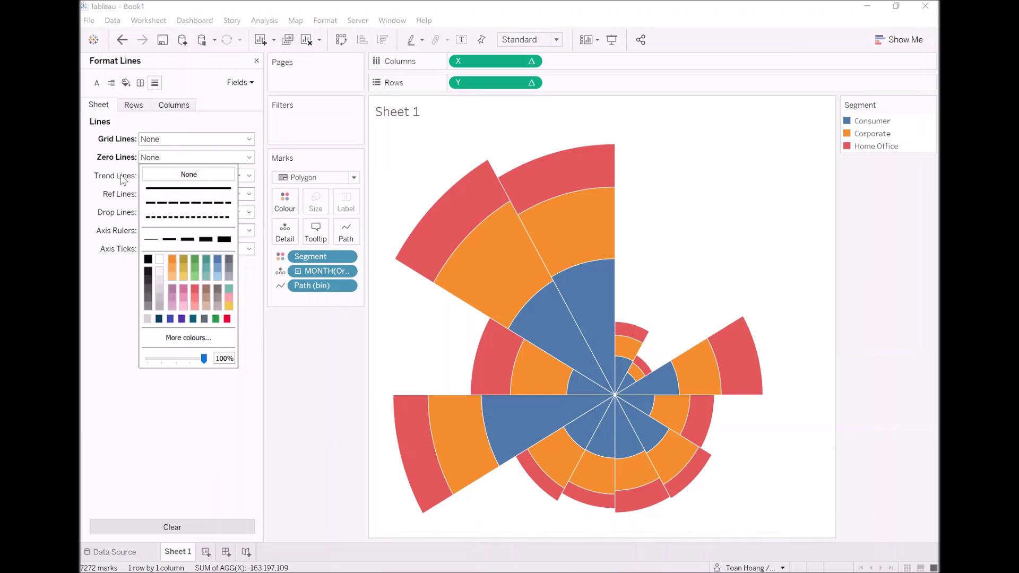
click(169, 175)
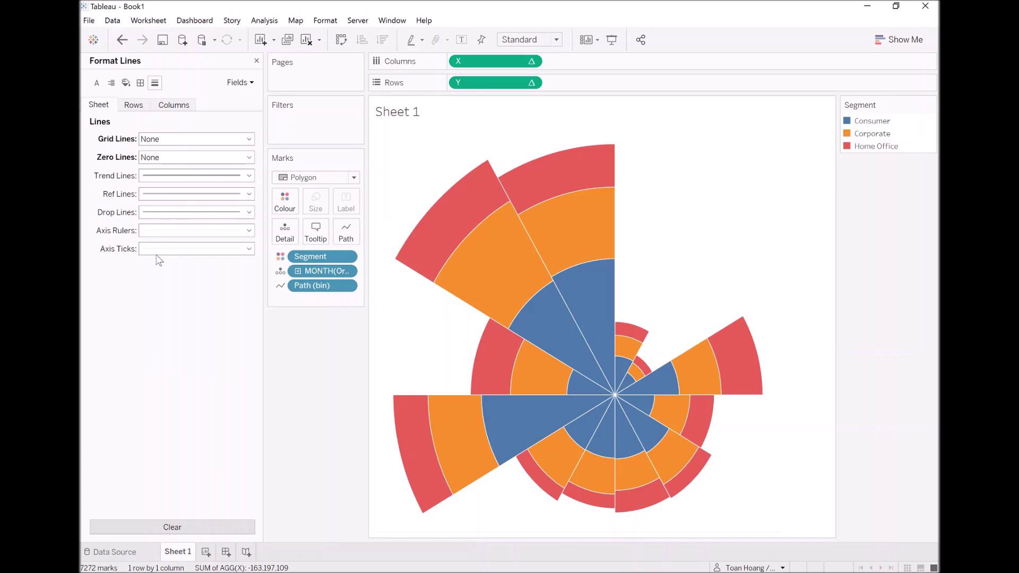
Name the worksheet Coxcomb and close the line formatting pane.
double_click(183, 553)
text(Cox)
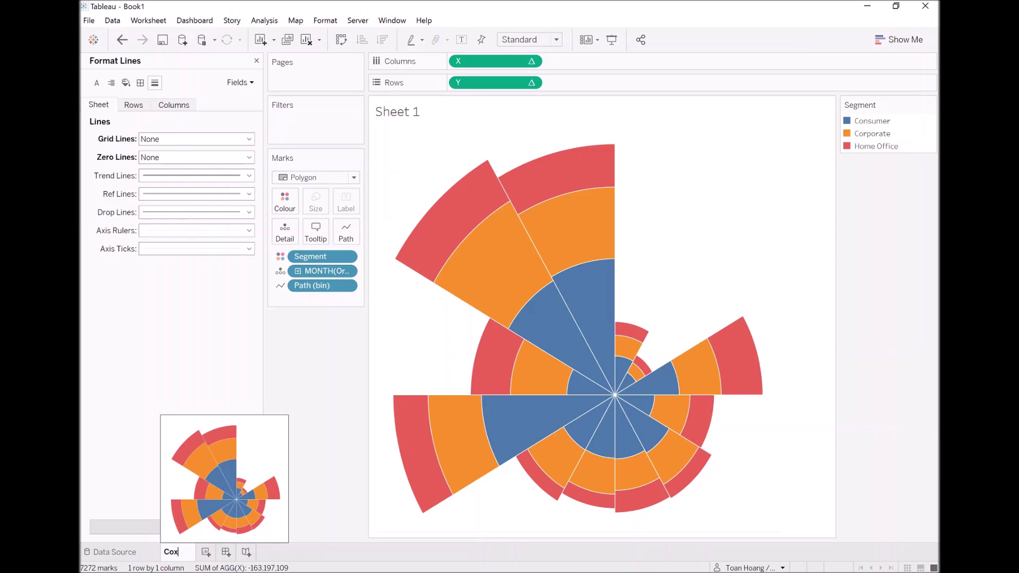
text(comb)
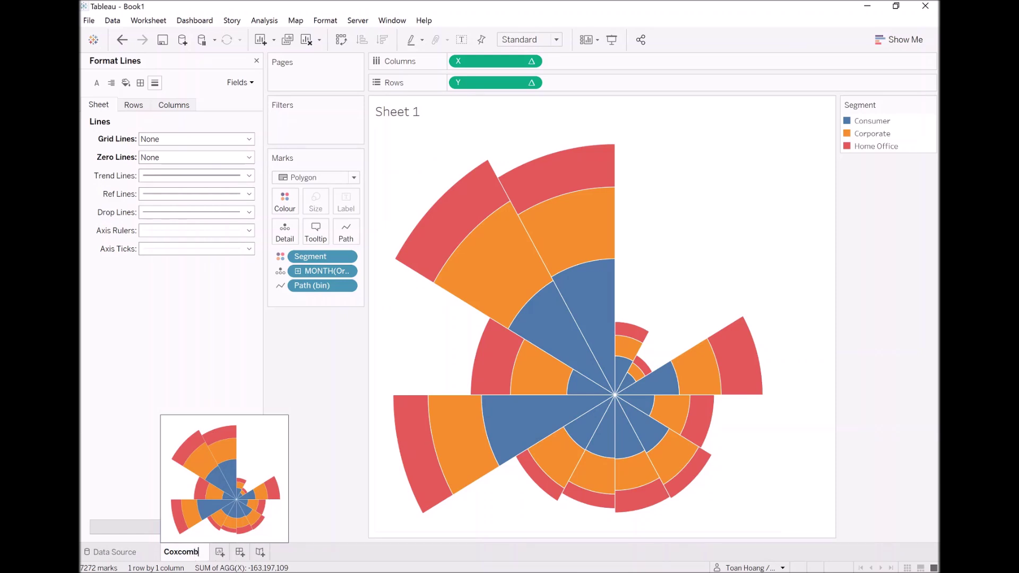
key(Return)
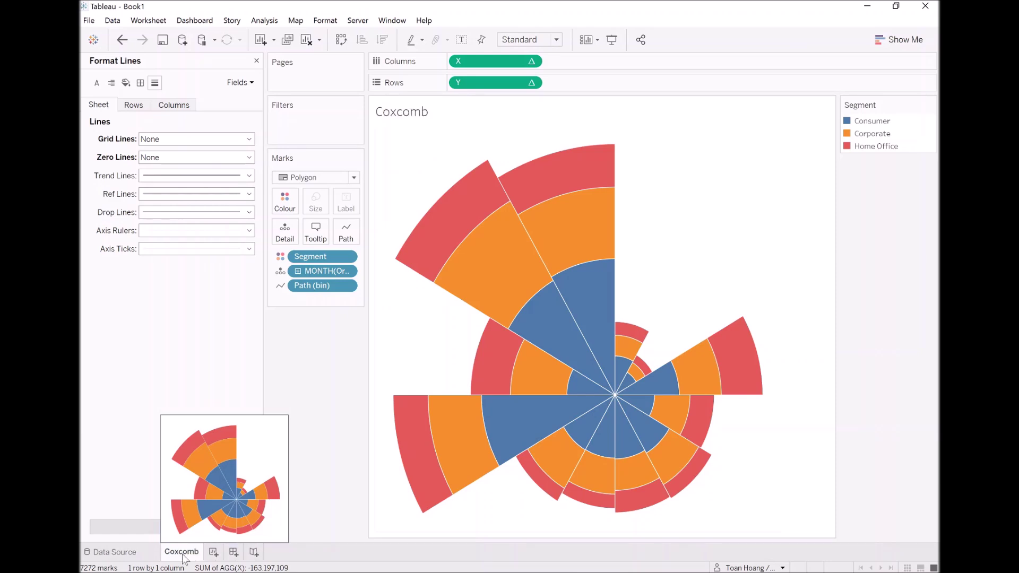
click(257, 61)
Inspect Consumer, Home Office and Corporate wedges, then clear the selection.
mouse_move(515, 177)
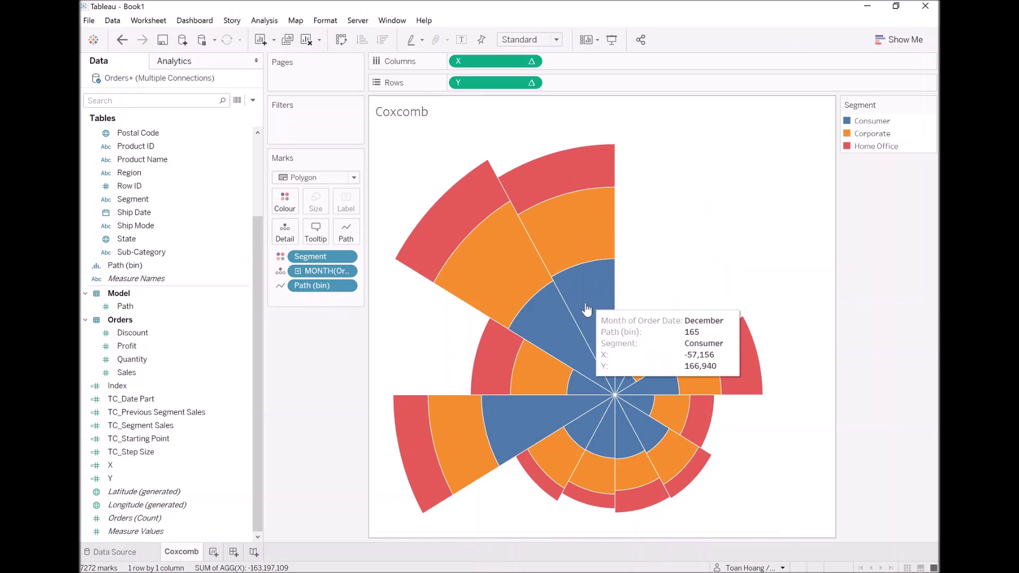
click(578, 268)
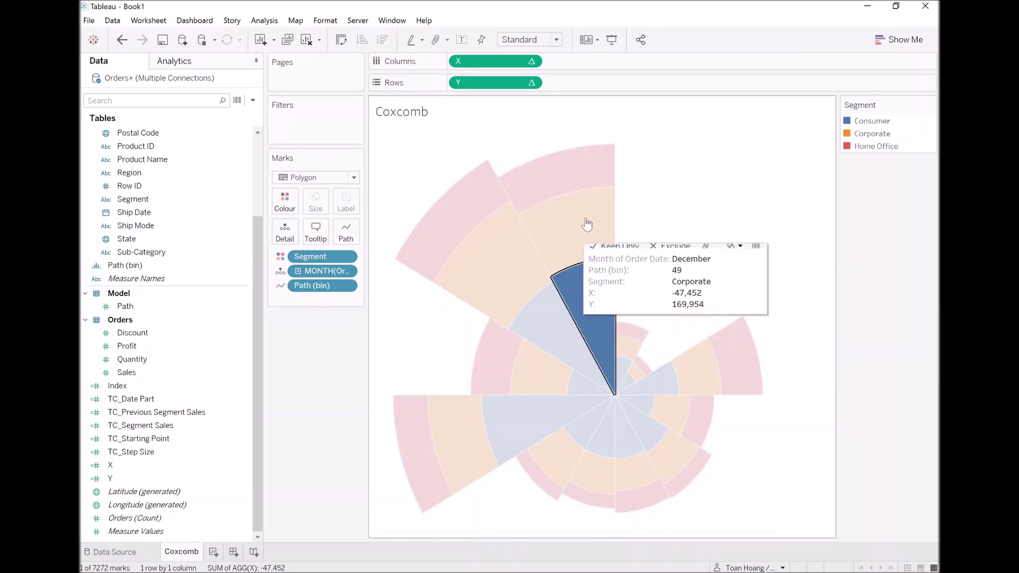
click(586, 174)
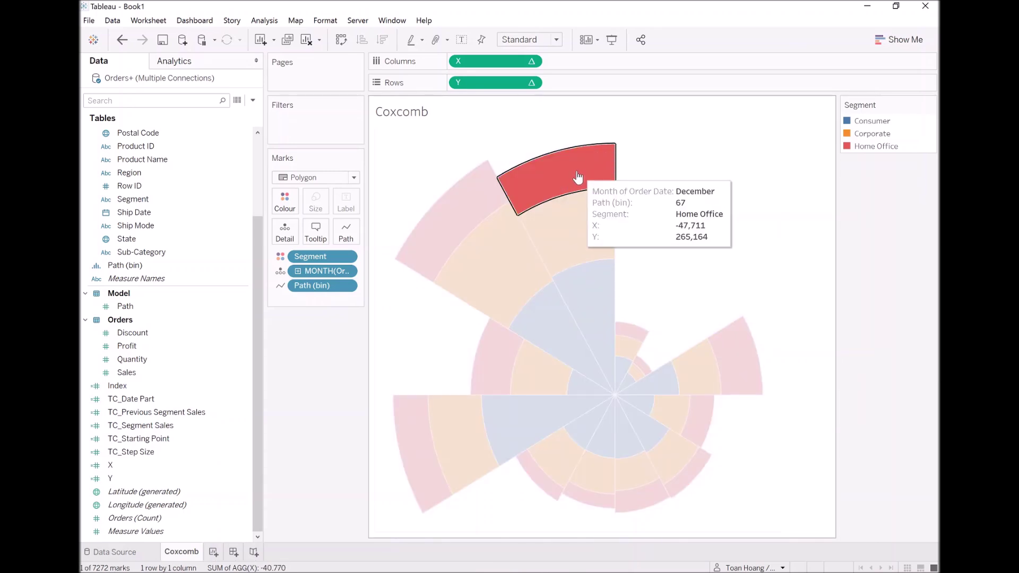
click(580, 175)
click(572, 214)
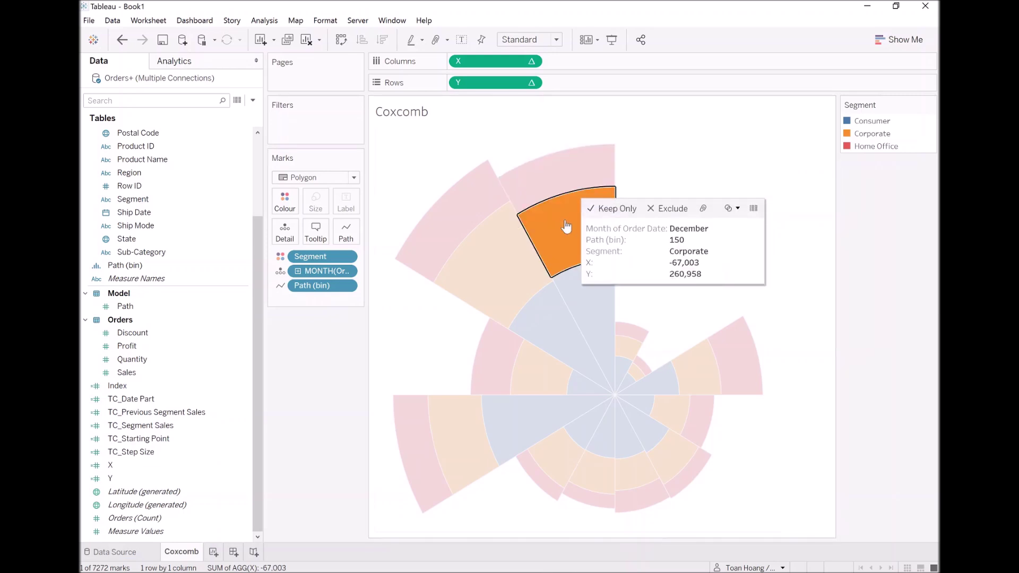
click(662, 171)
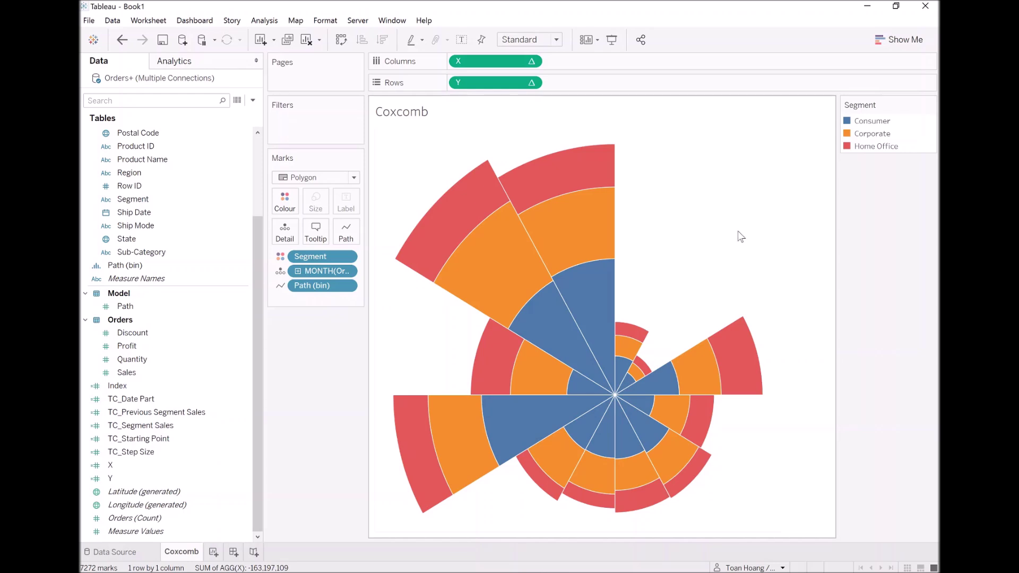
scroll(189, 279, up, 3)
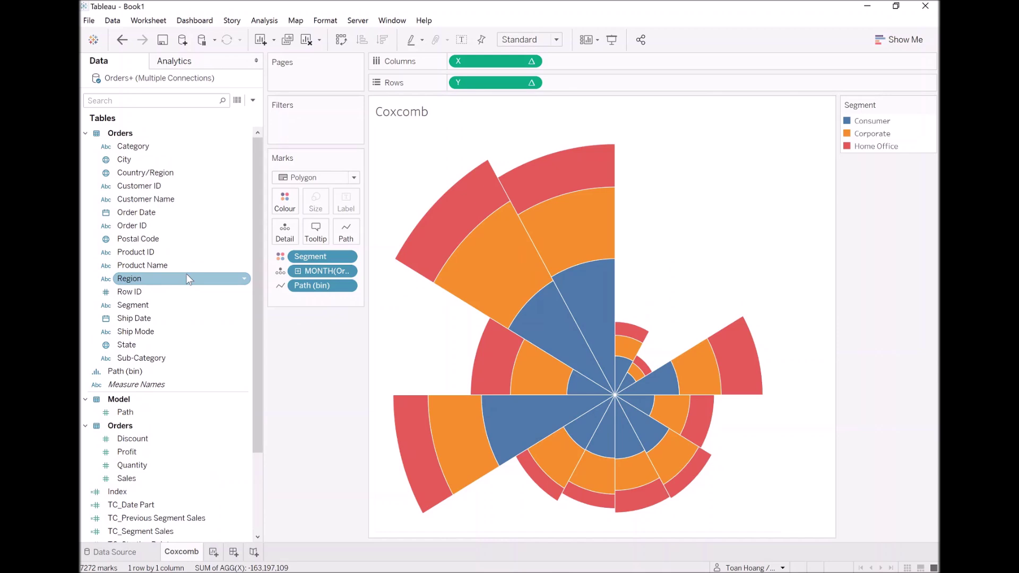
Add Order Date as a Years filter limited to 2020.
drag(136, 218, 296, 131)
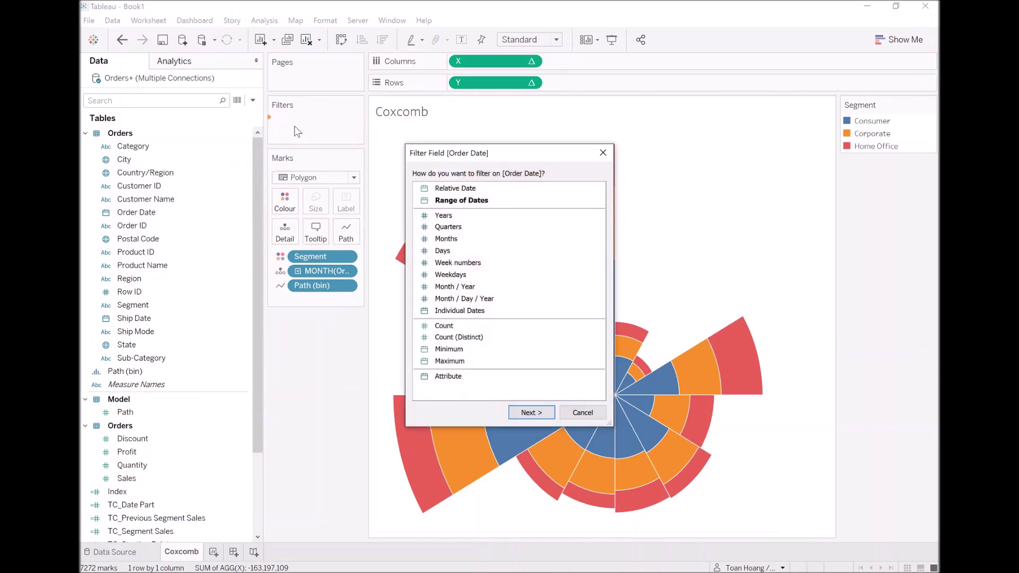
double_click(454, 215)
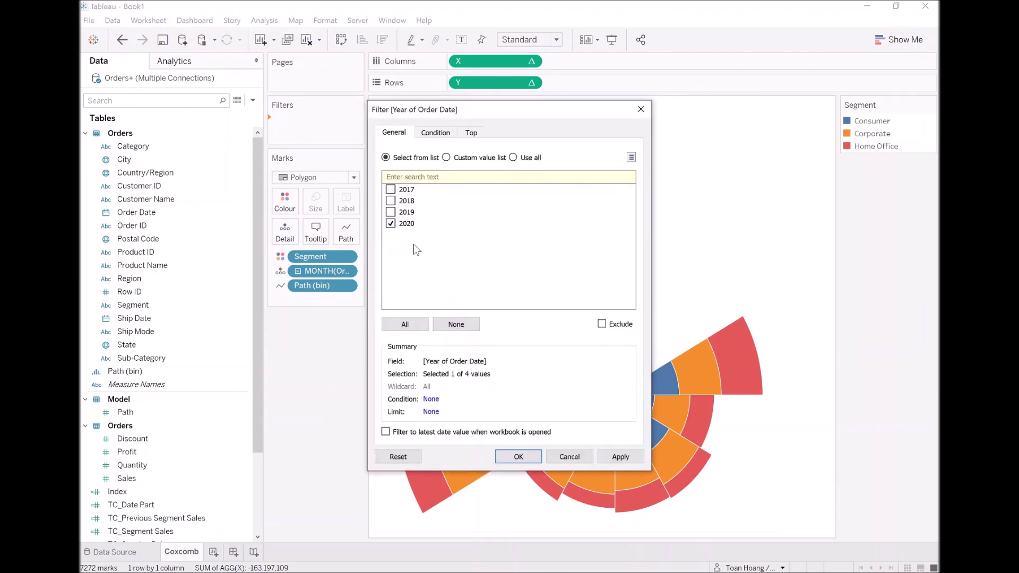
click(621, 457)
click(520, 459)
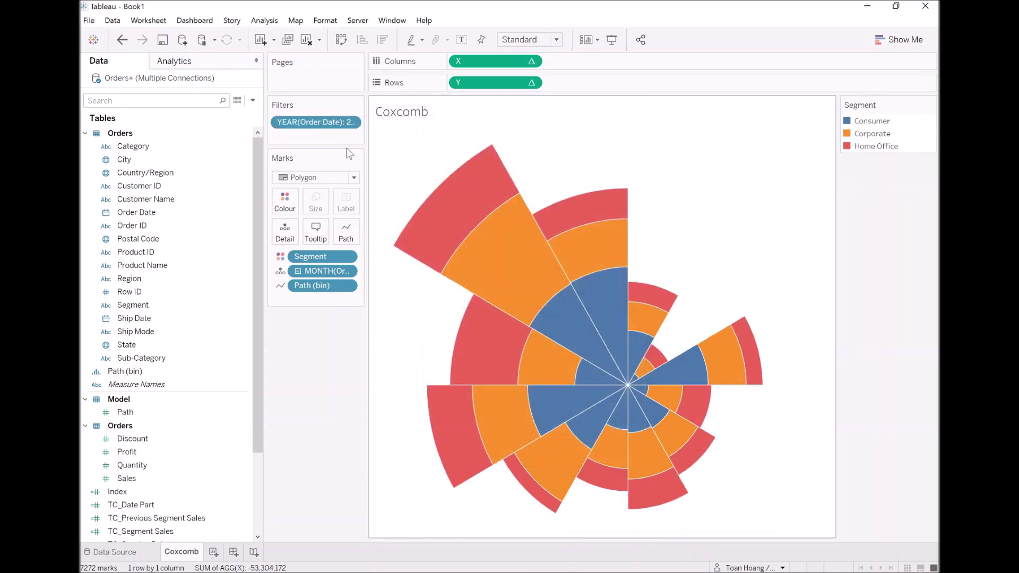
Show the YEAR(Order Date) filter card beside the rose chart.
right_click(320, 126)
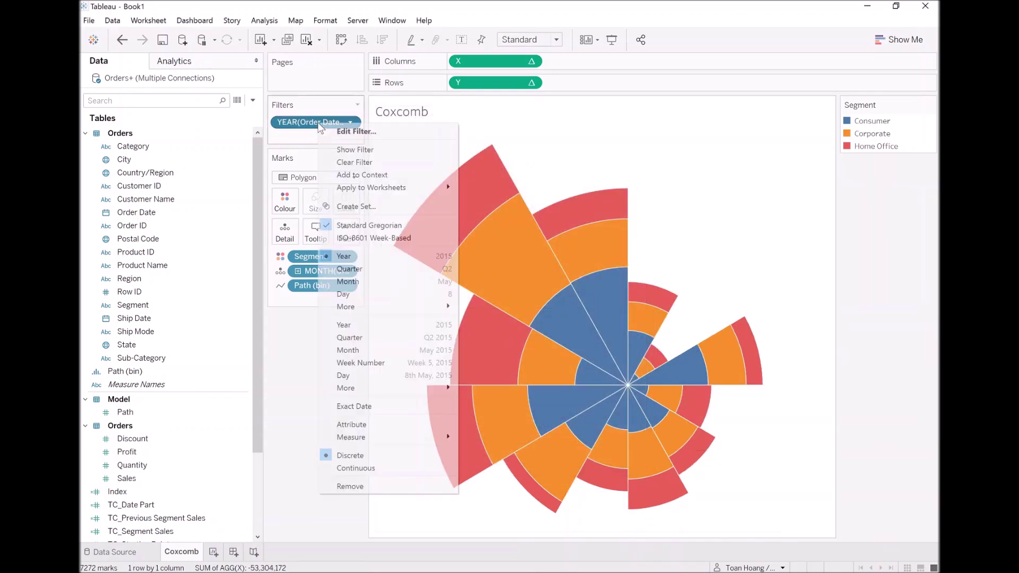
click(334, 150)
mouse_move(913, 124)
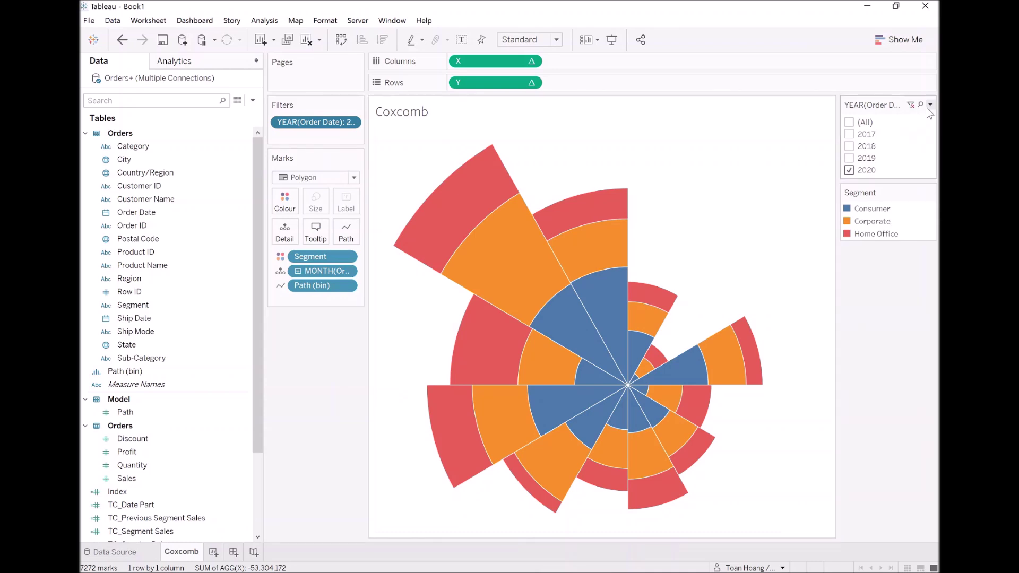
Switch the year filter card to Single Value (list), stepping 2019, 2018, 2017, then (All).
click(931, 105)
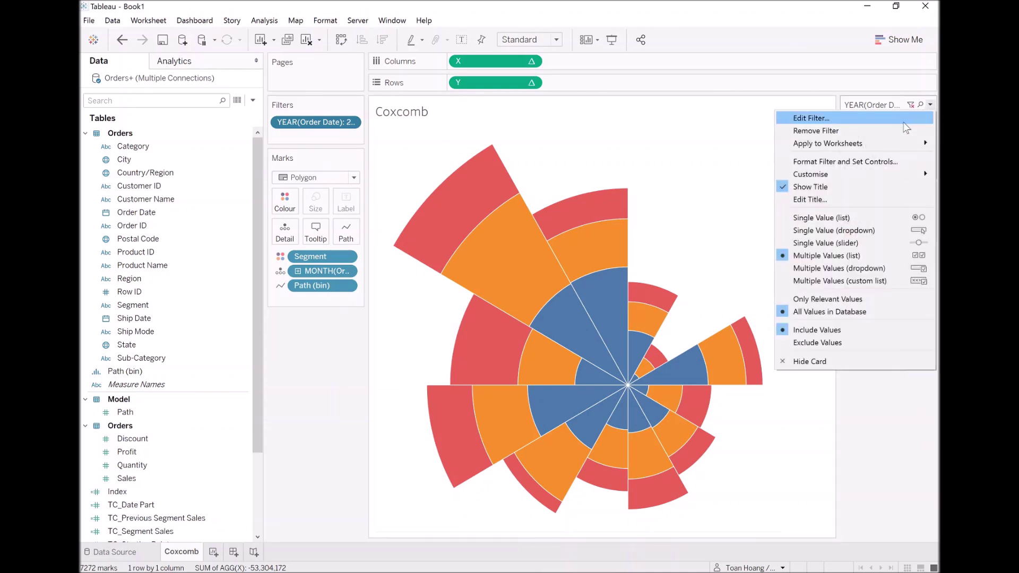
click(872, 213)
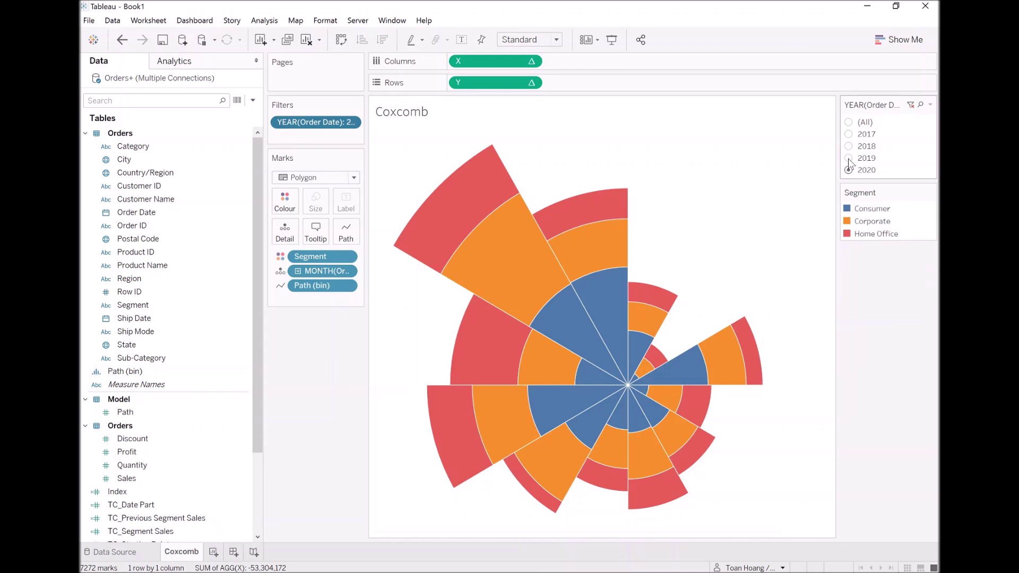
click(849, 158)
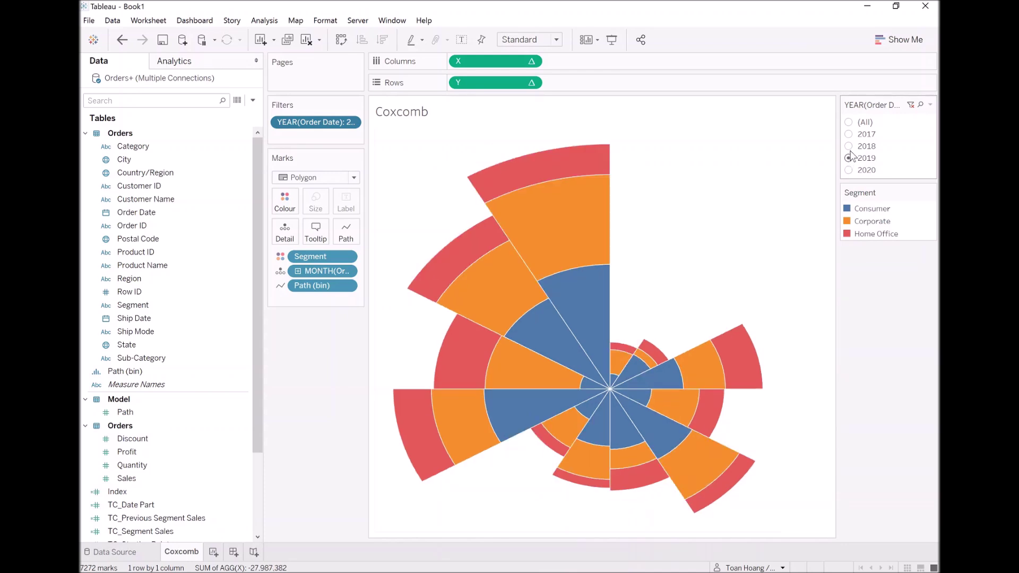
key(Up)
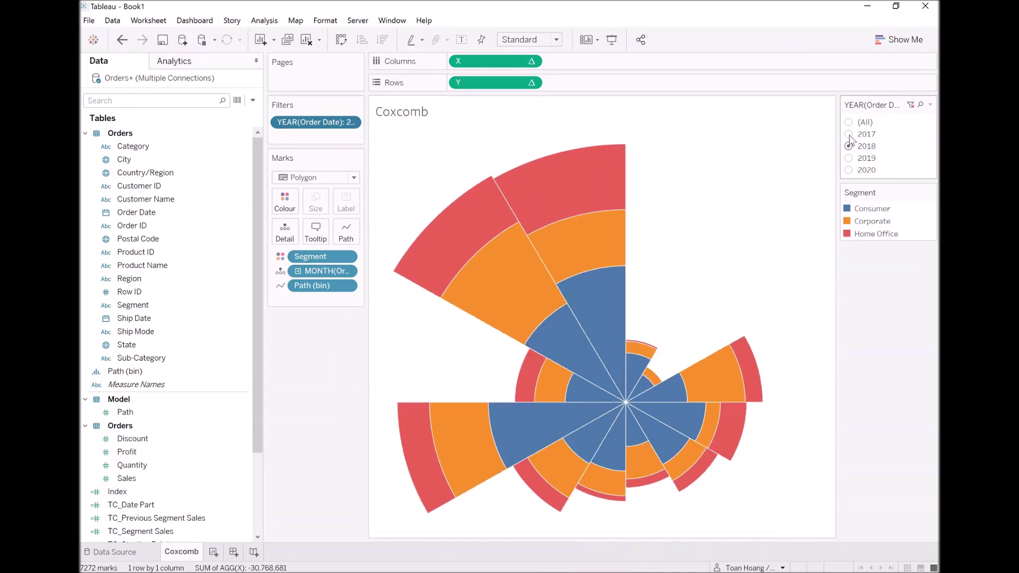
key(Up)
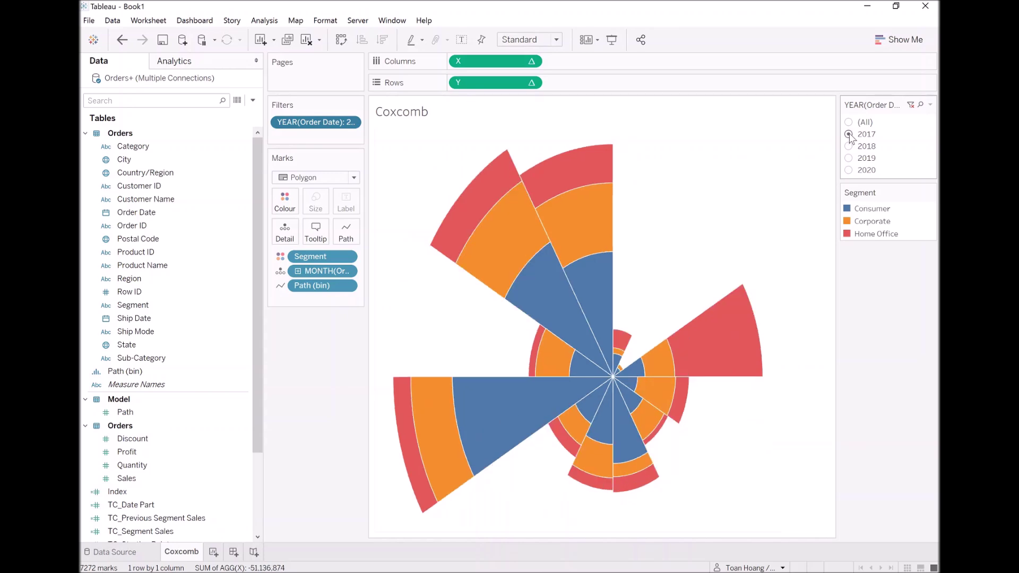
key(Up)
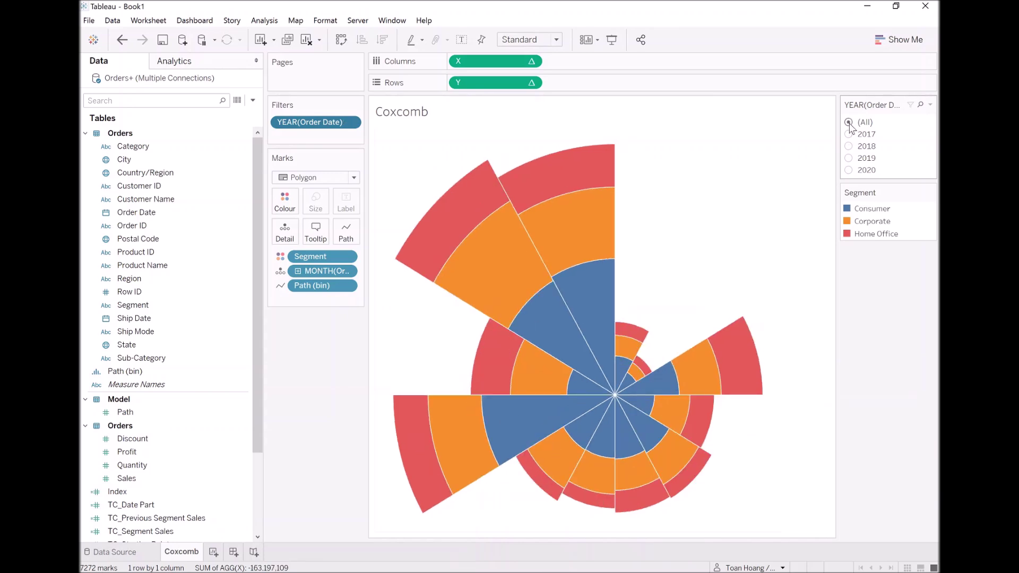